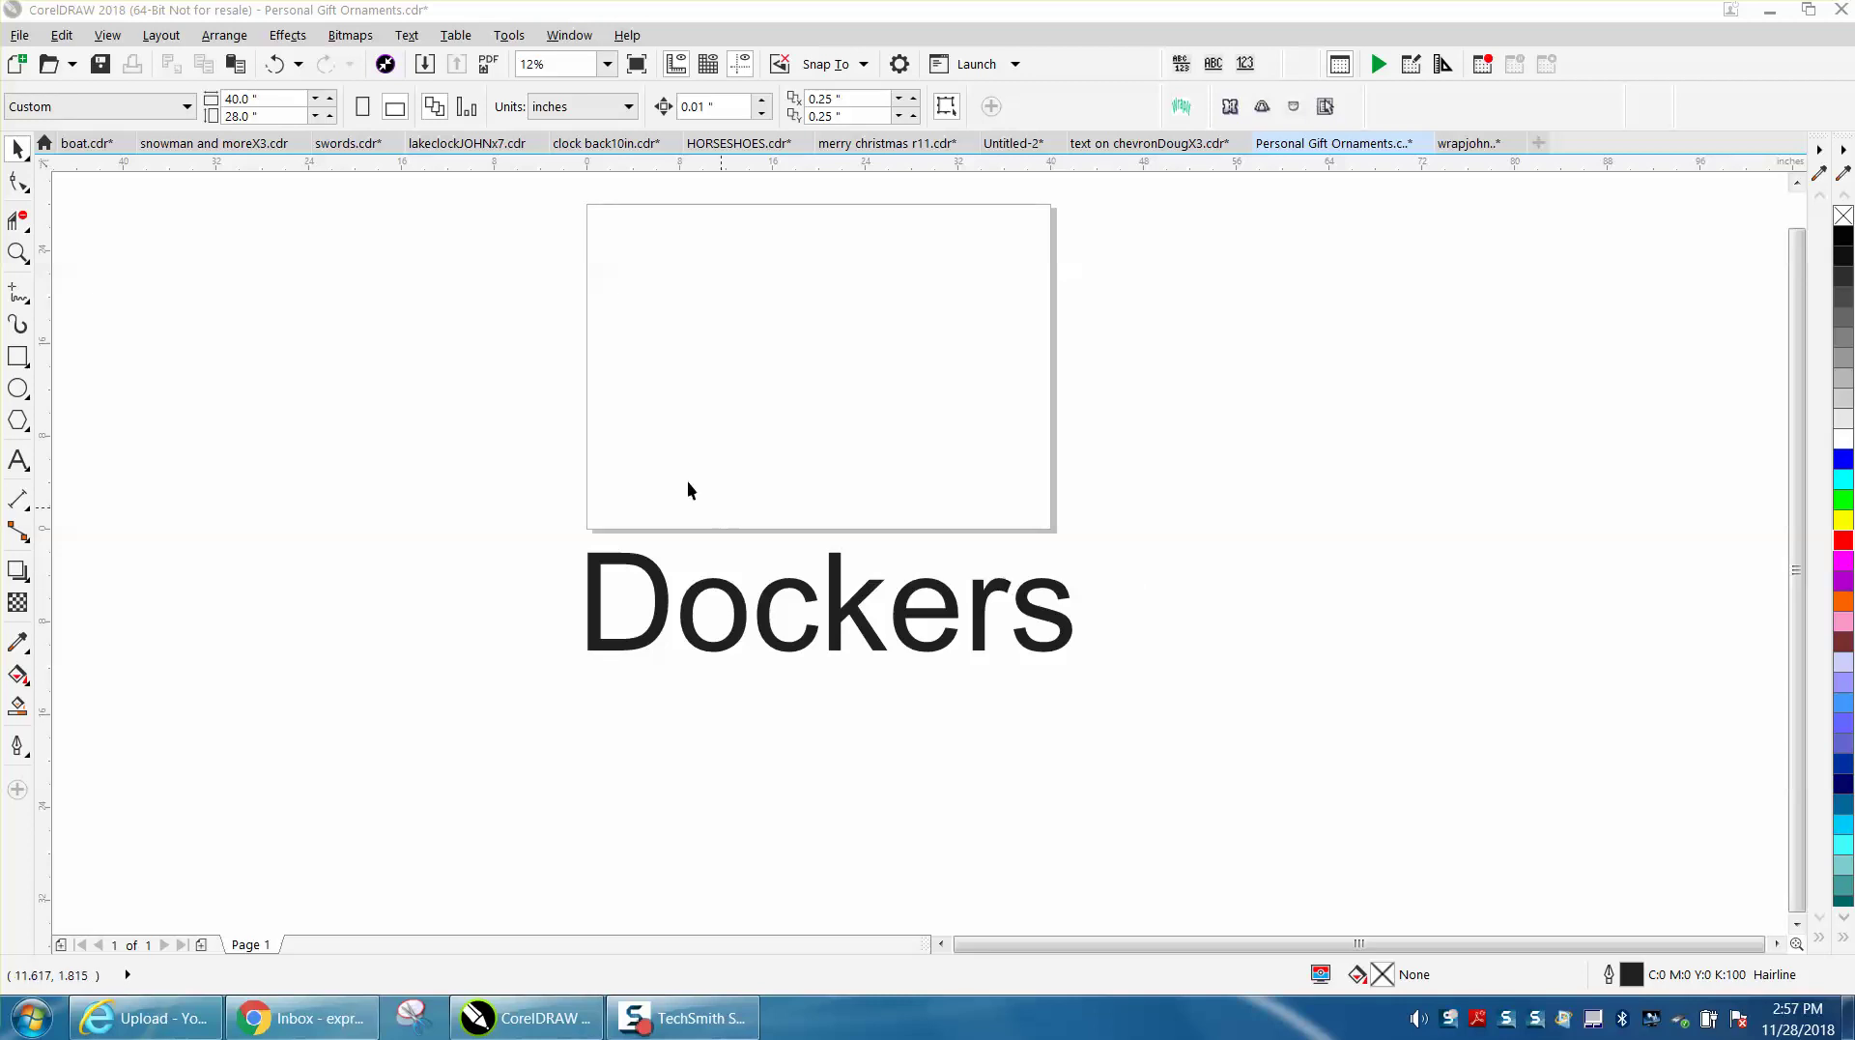
Step: Focus the drawing window and nudge the Dockers title left and back
left_click(773, 546)
left_click_drag(860, 611, 845, 610)
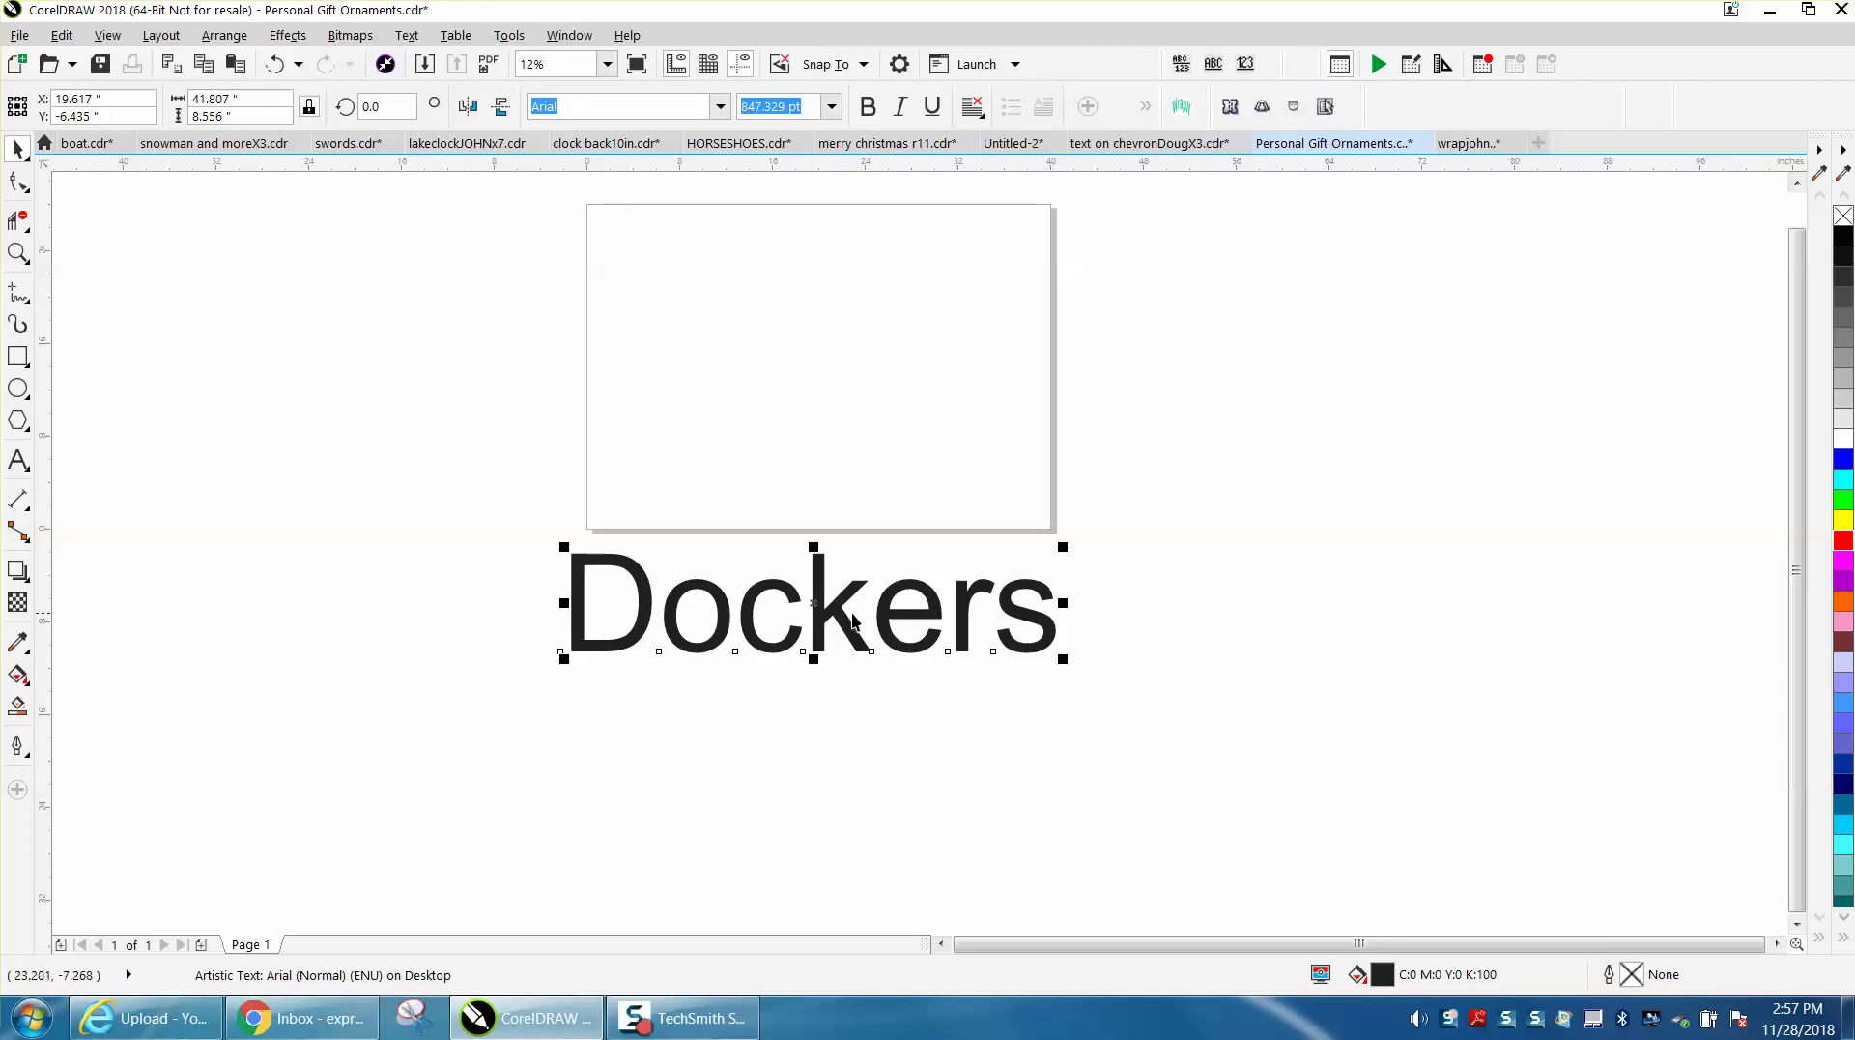
left_click_drag(815, 605, 831, 610)
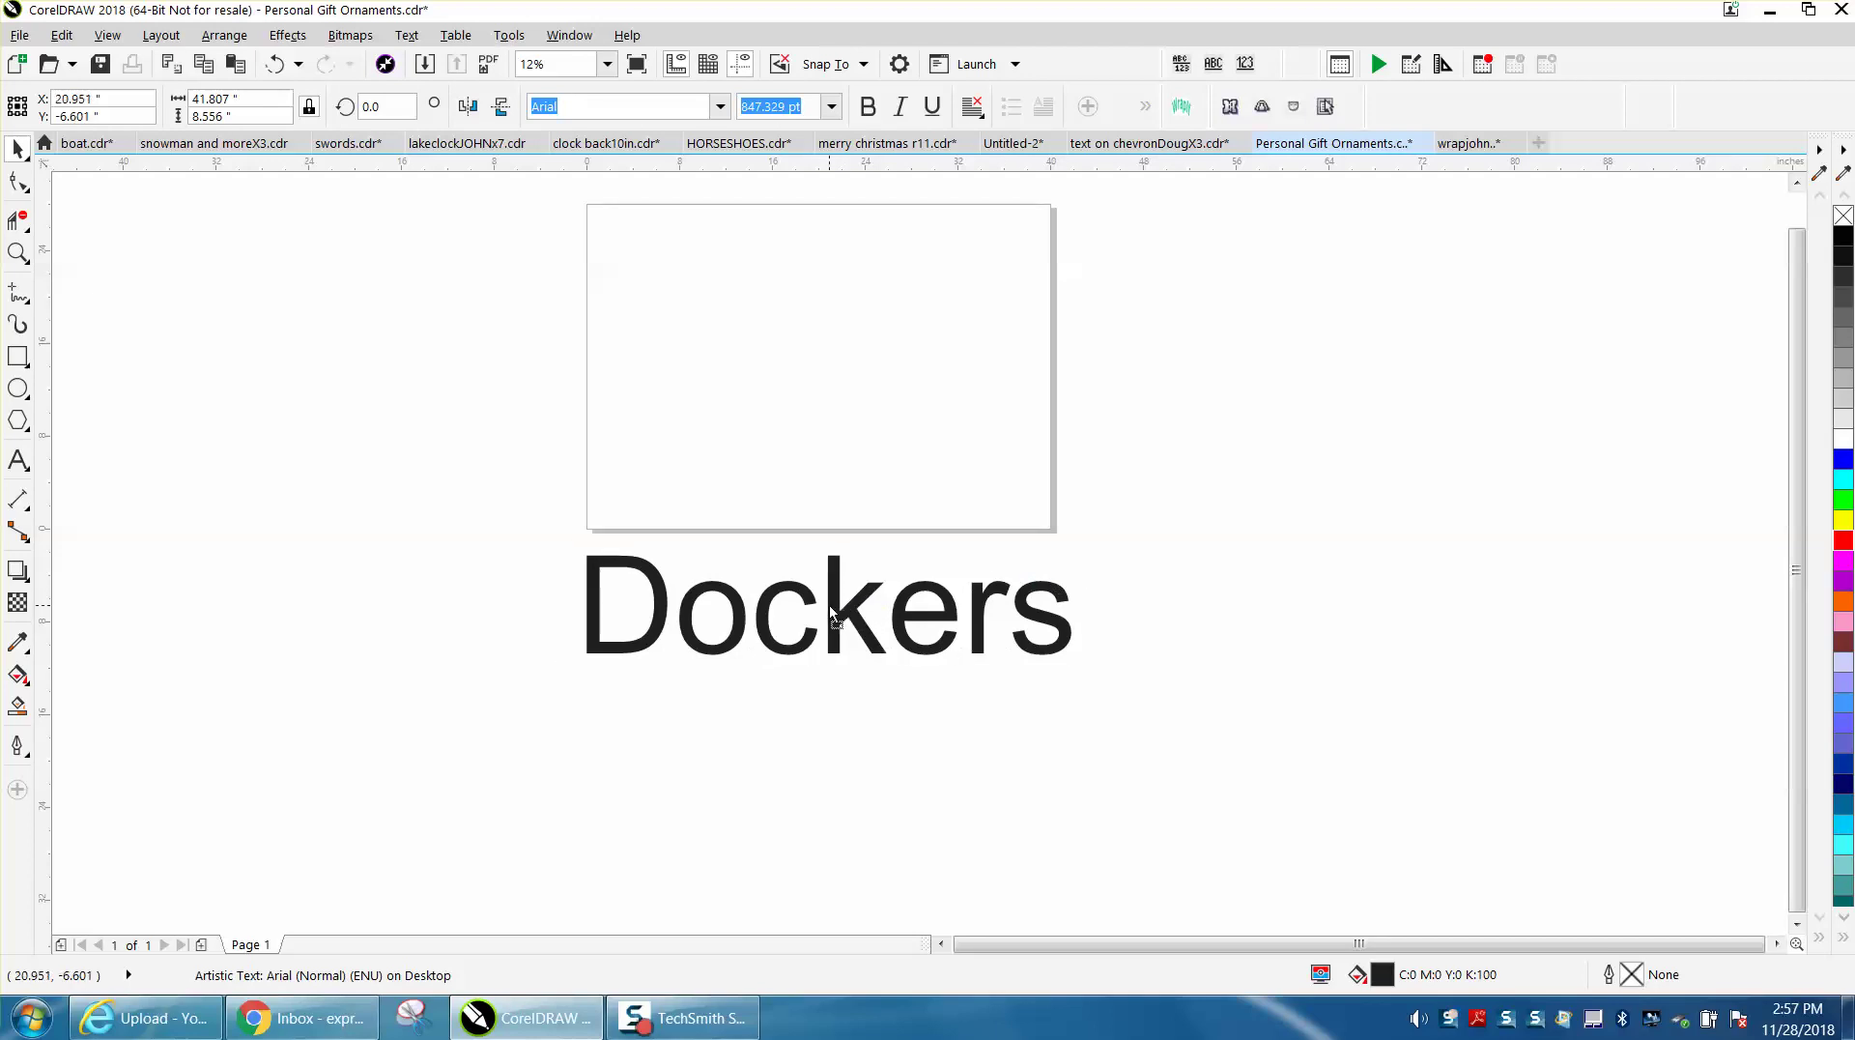
left_click(1127, 520)
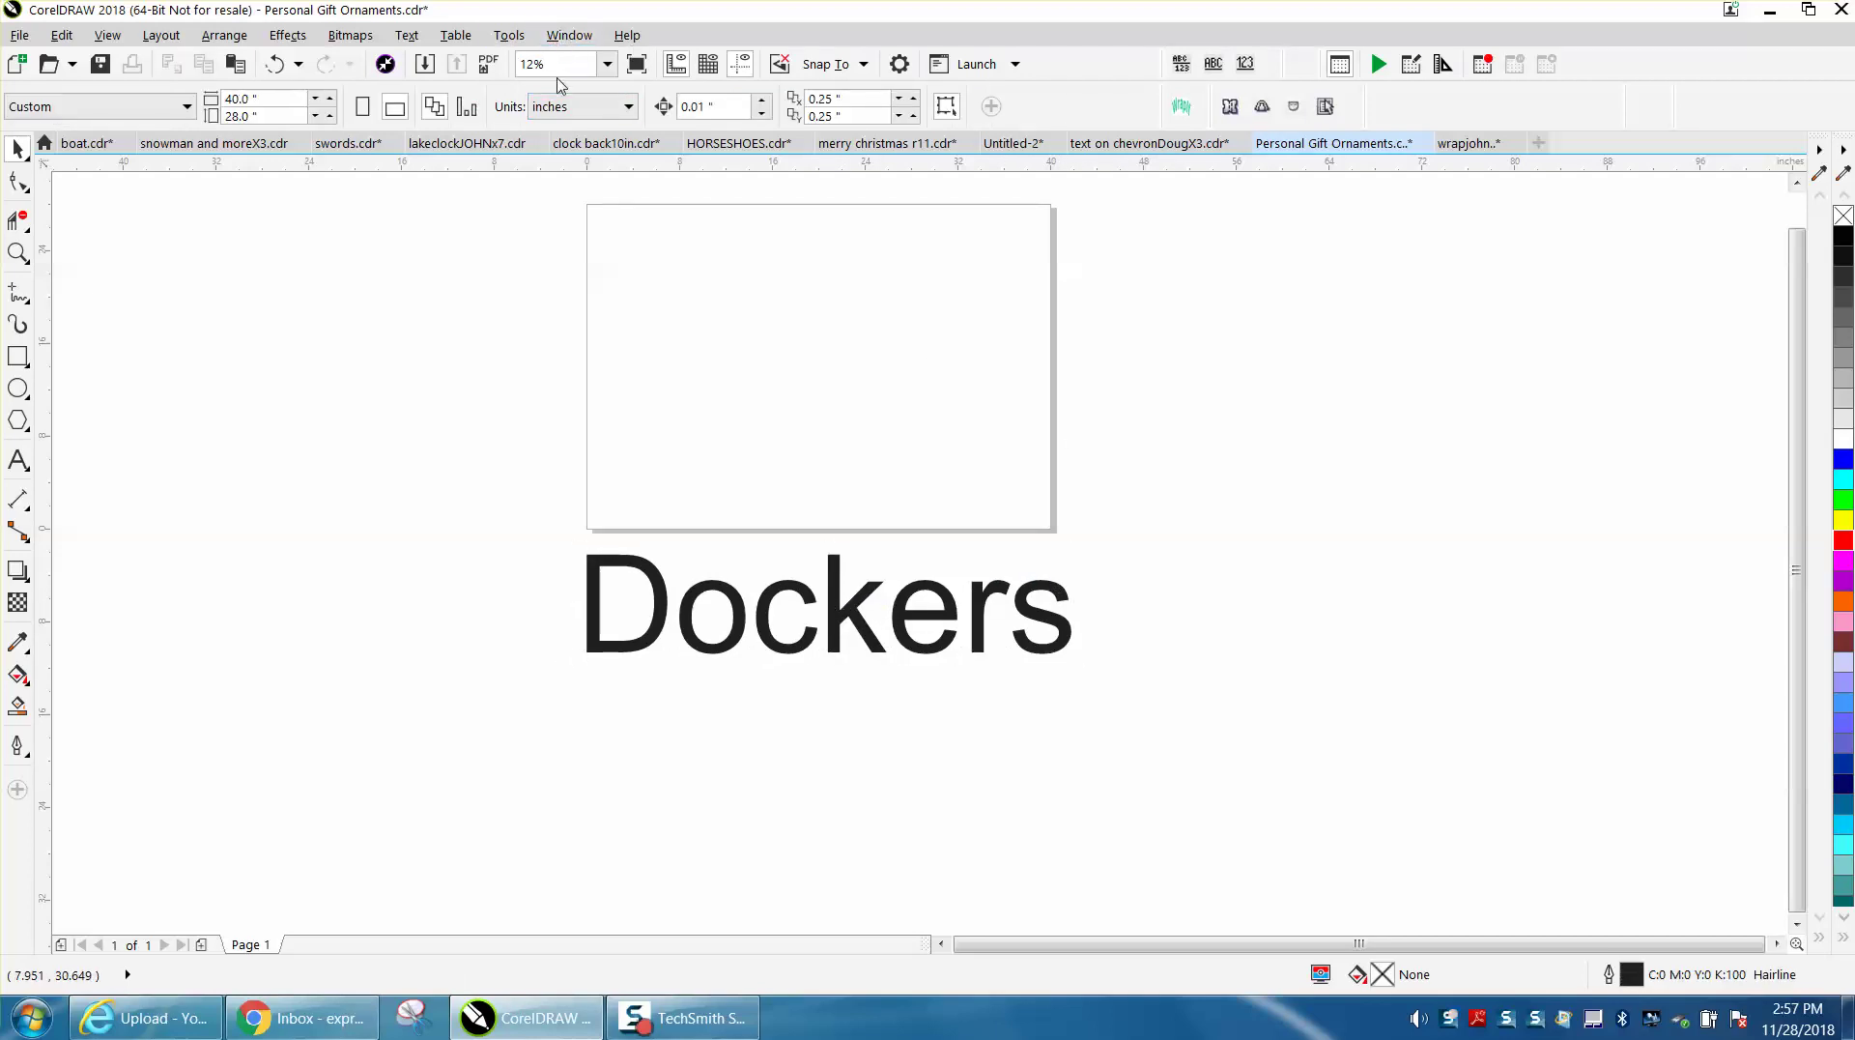
Step: Open the Object Properties docker, close it, then reopen it
left_click(563, 39)
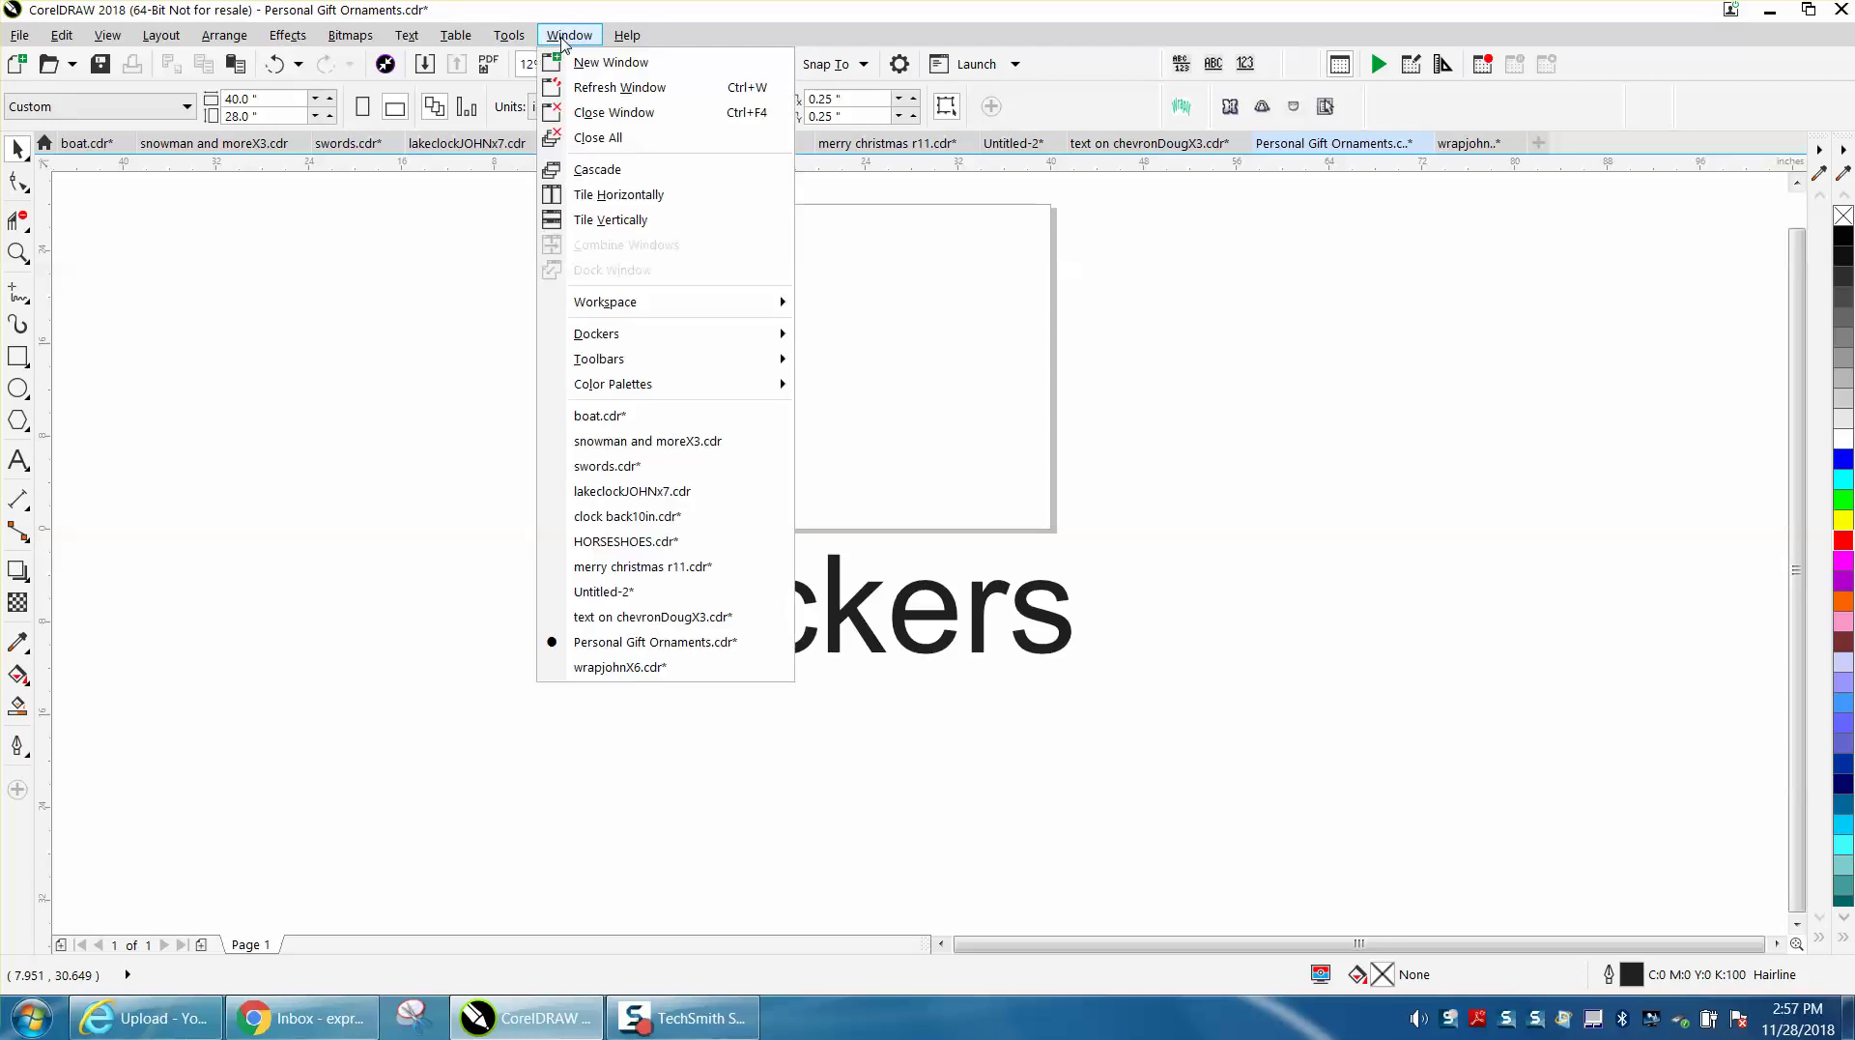
mouse_move(591, 341)
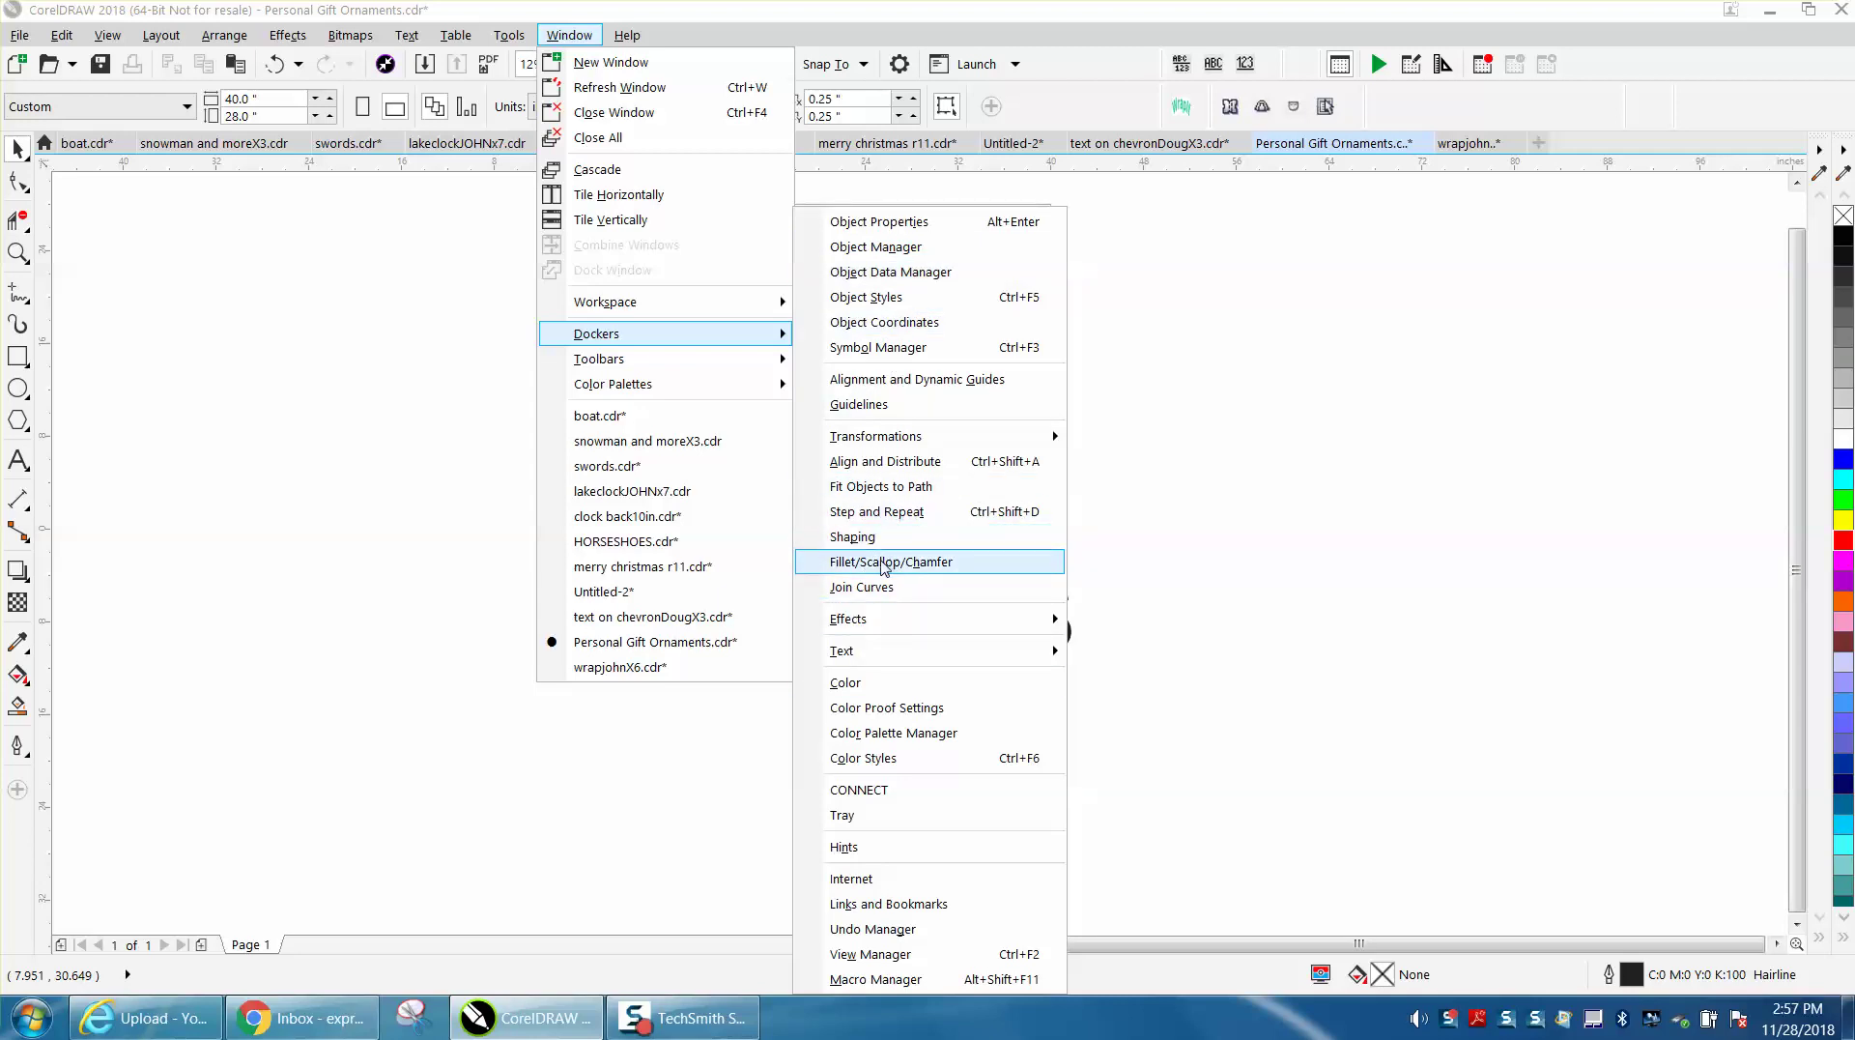
left_click(887, 221)
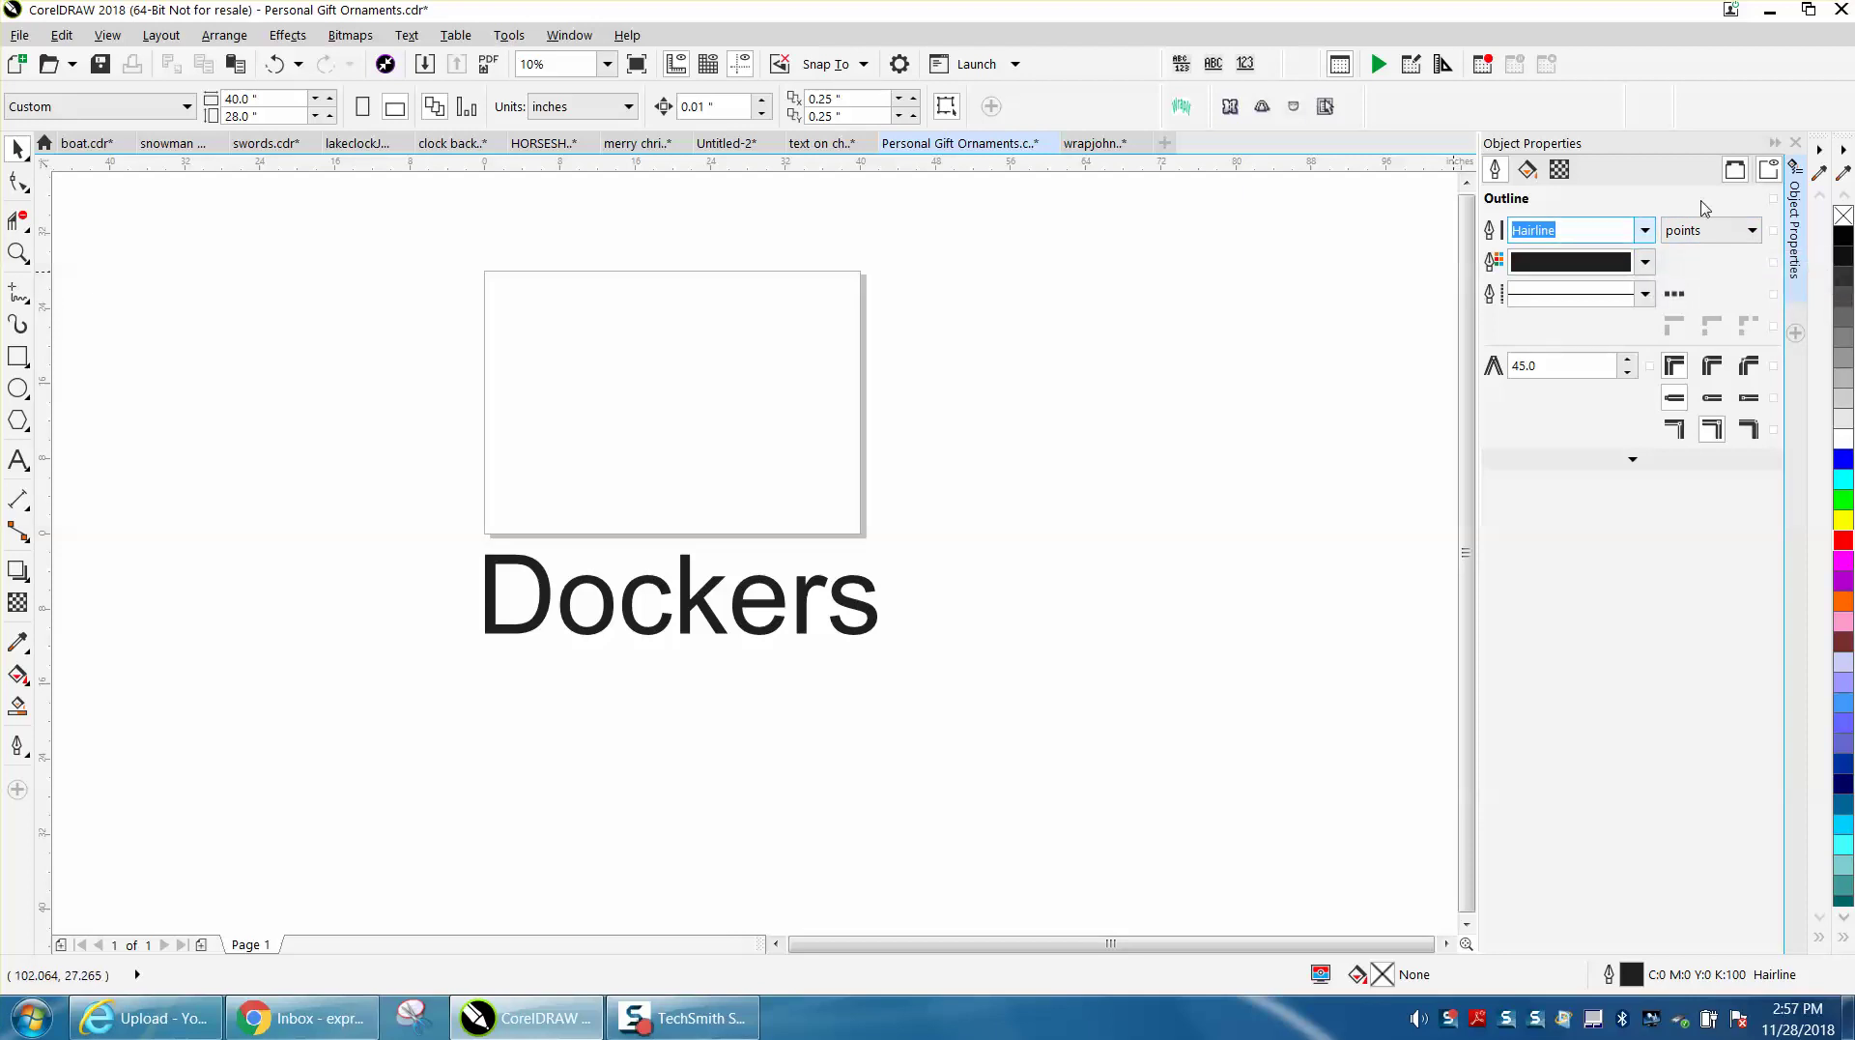
left_click(1796, 145)
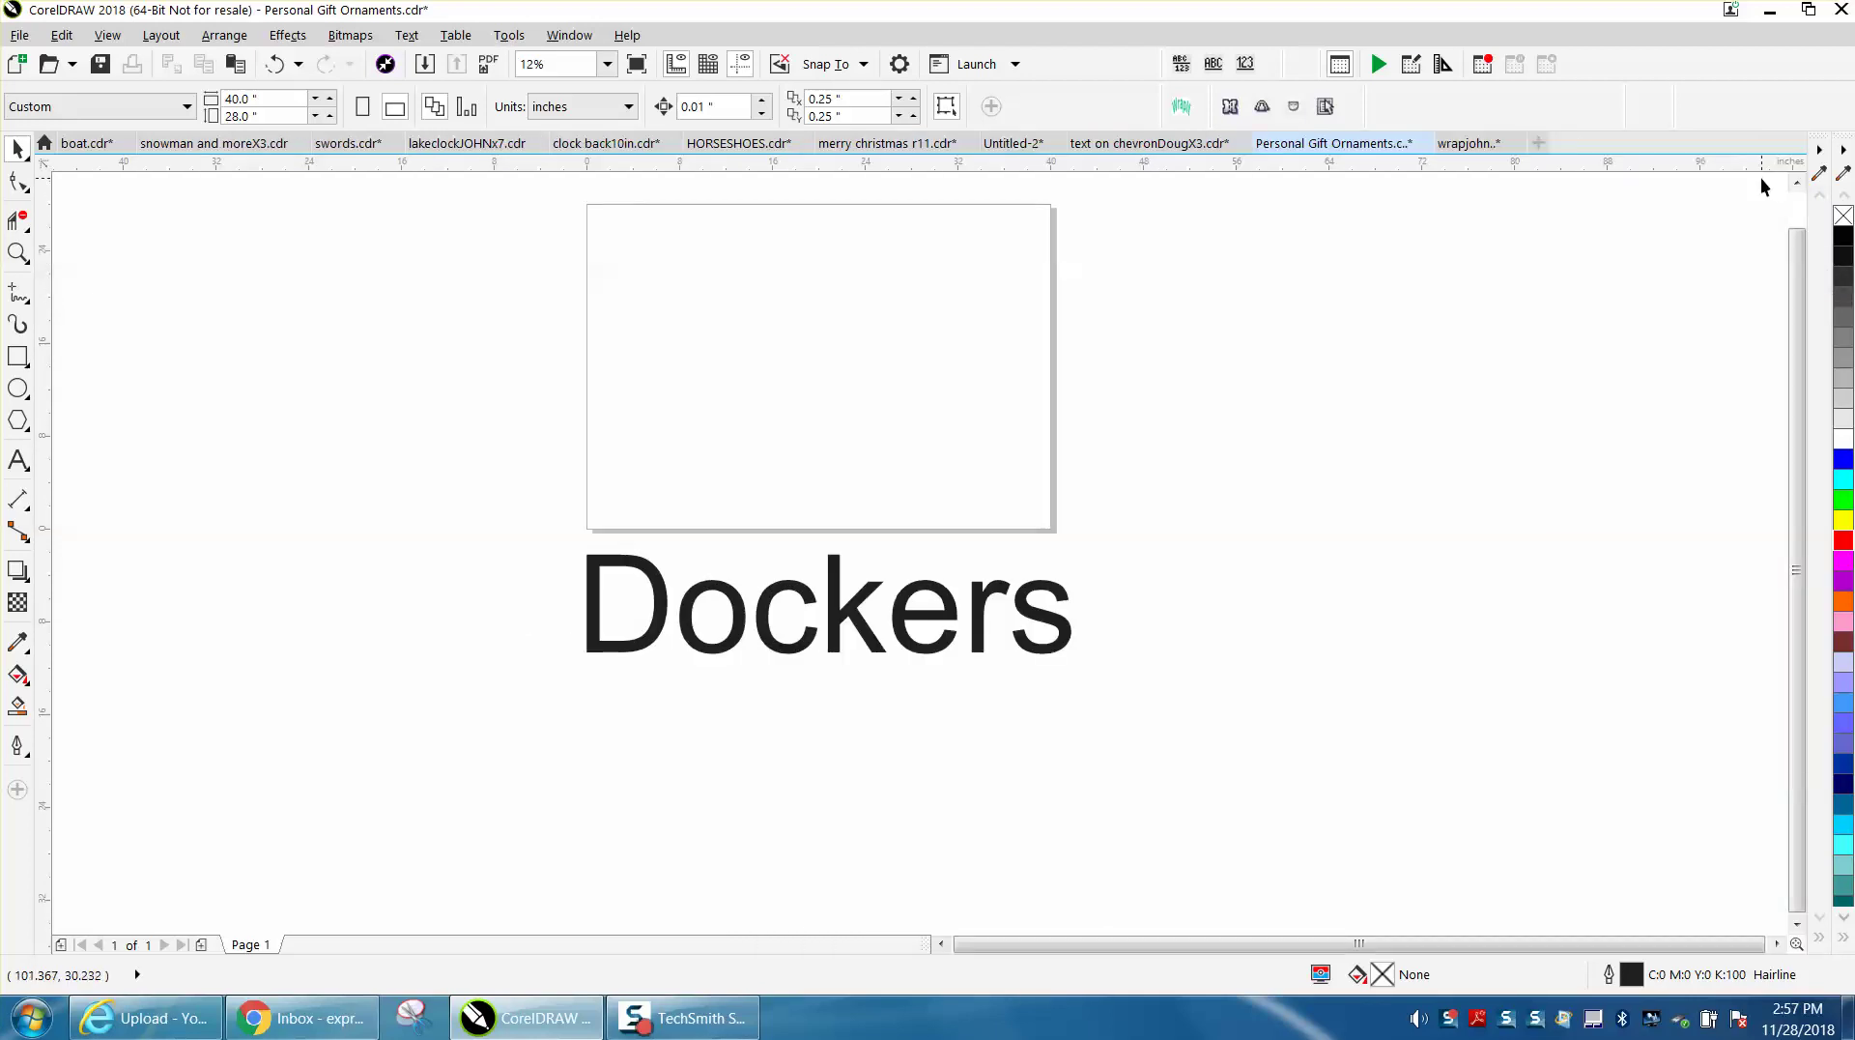
left_click(569, 34)
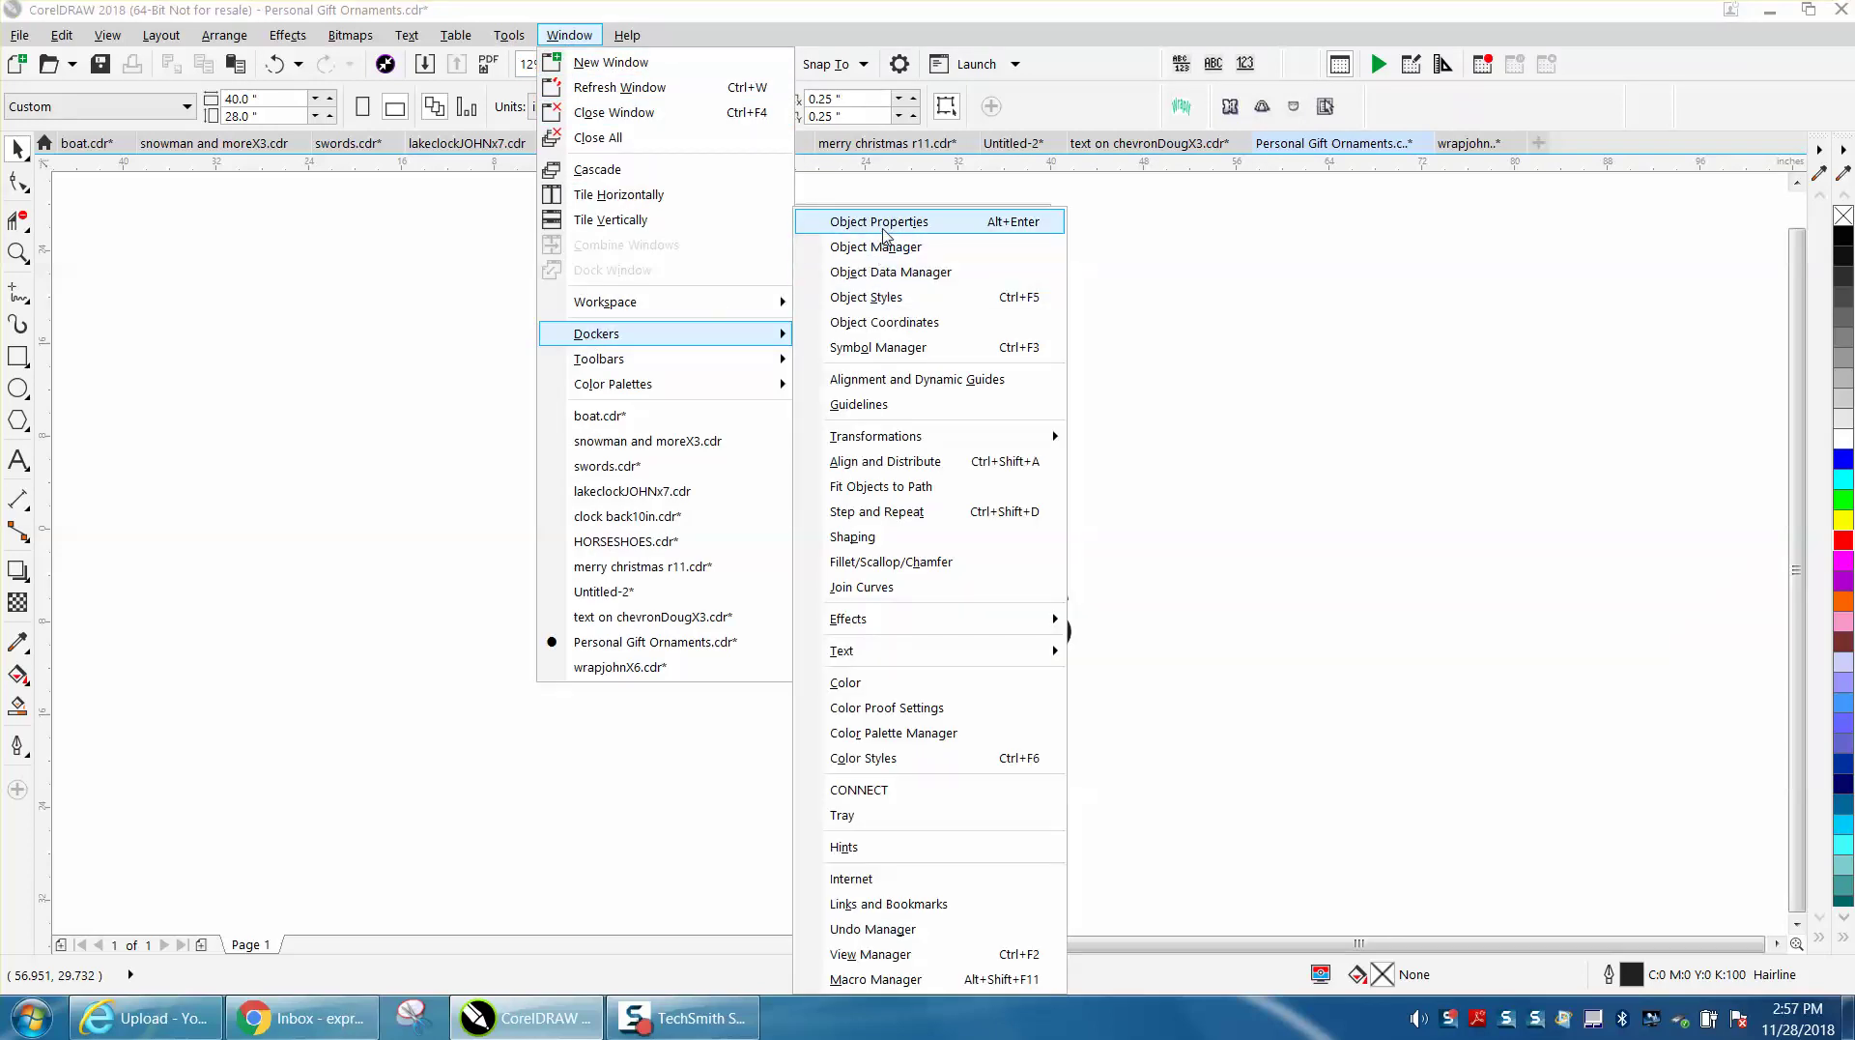
left_click(880, 224)
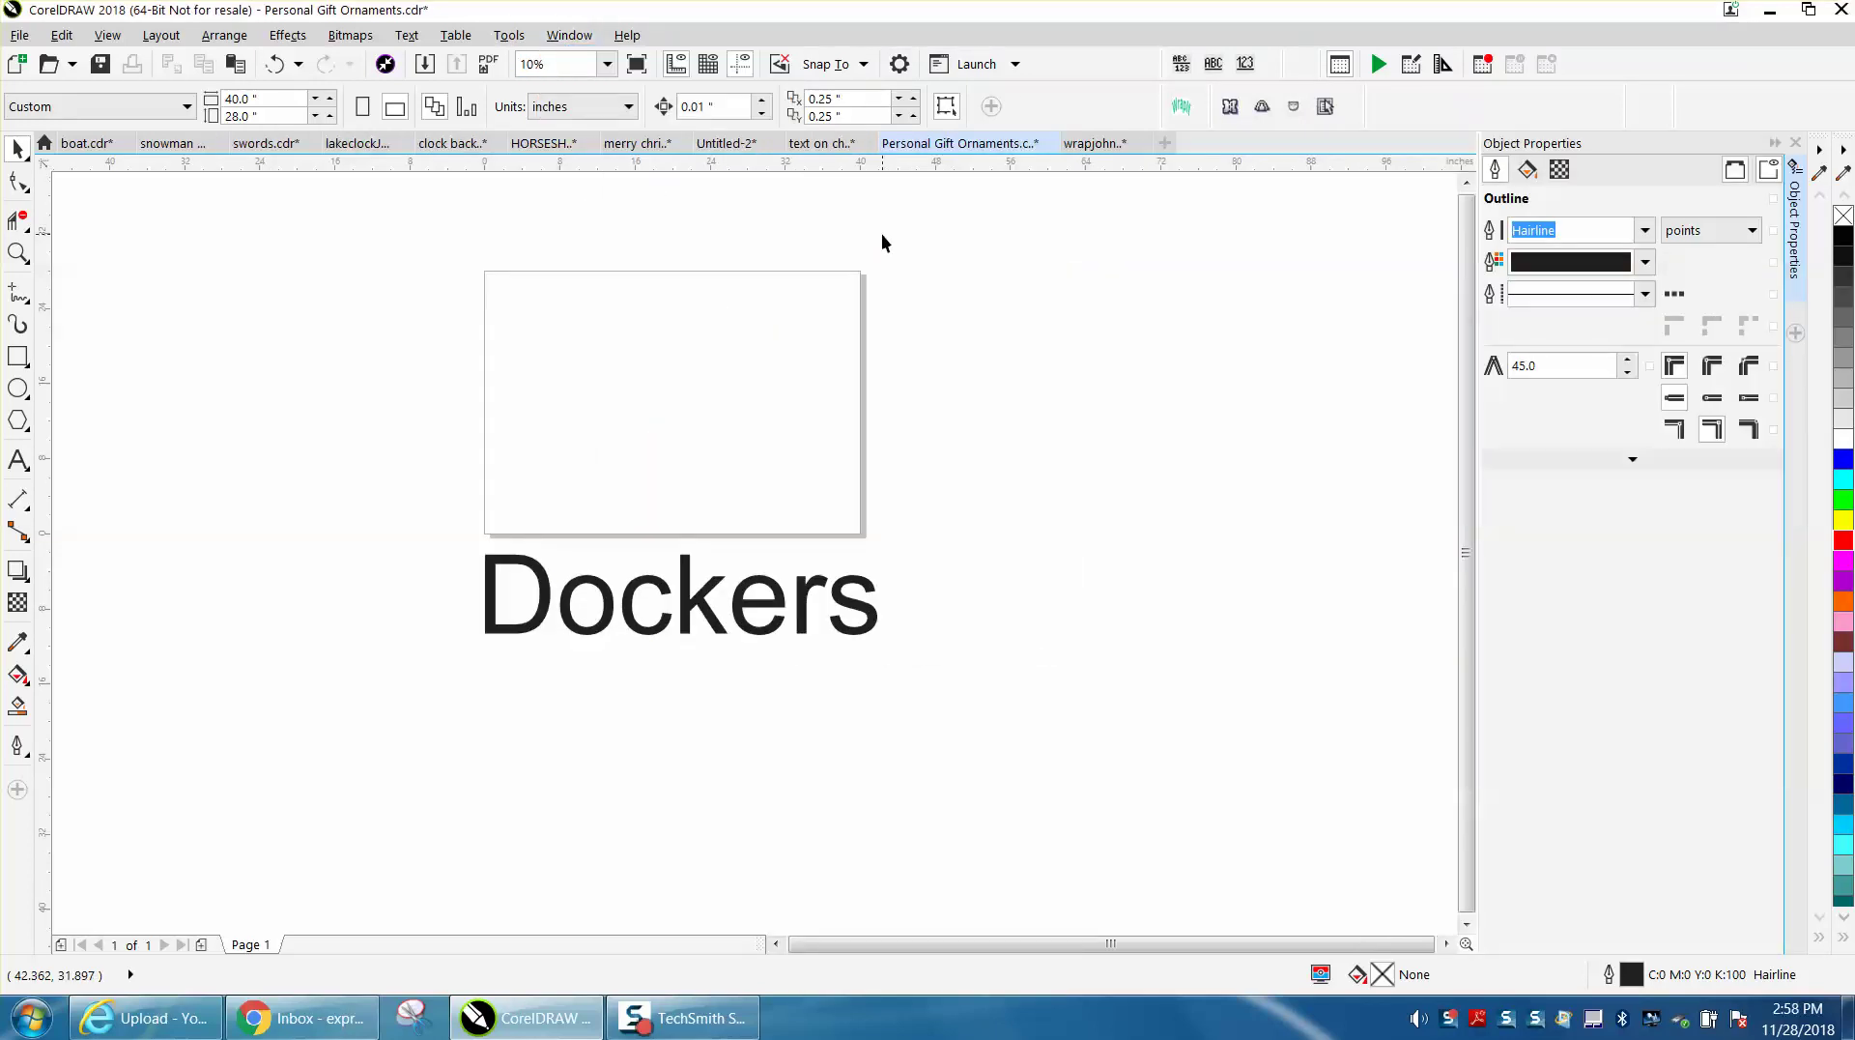
Step: Add the Object Manager docker, switch between its tabs, and collapse the dockers
left_click(569, 35)
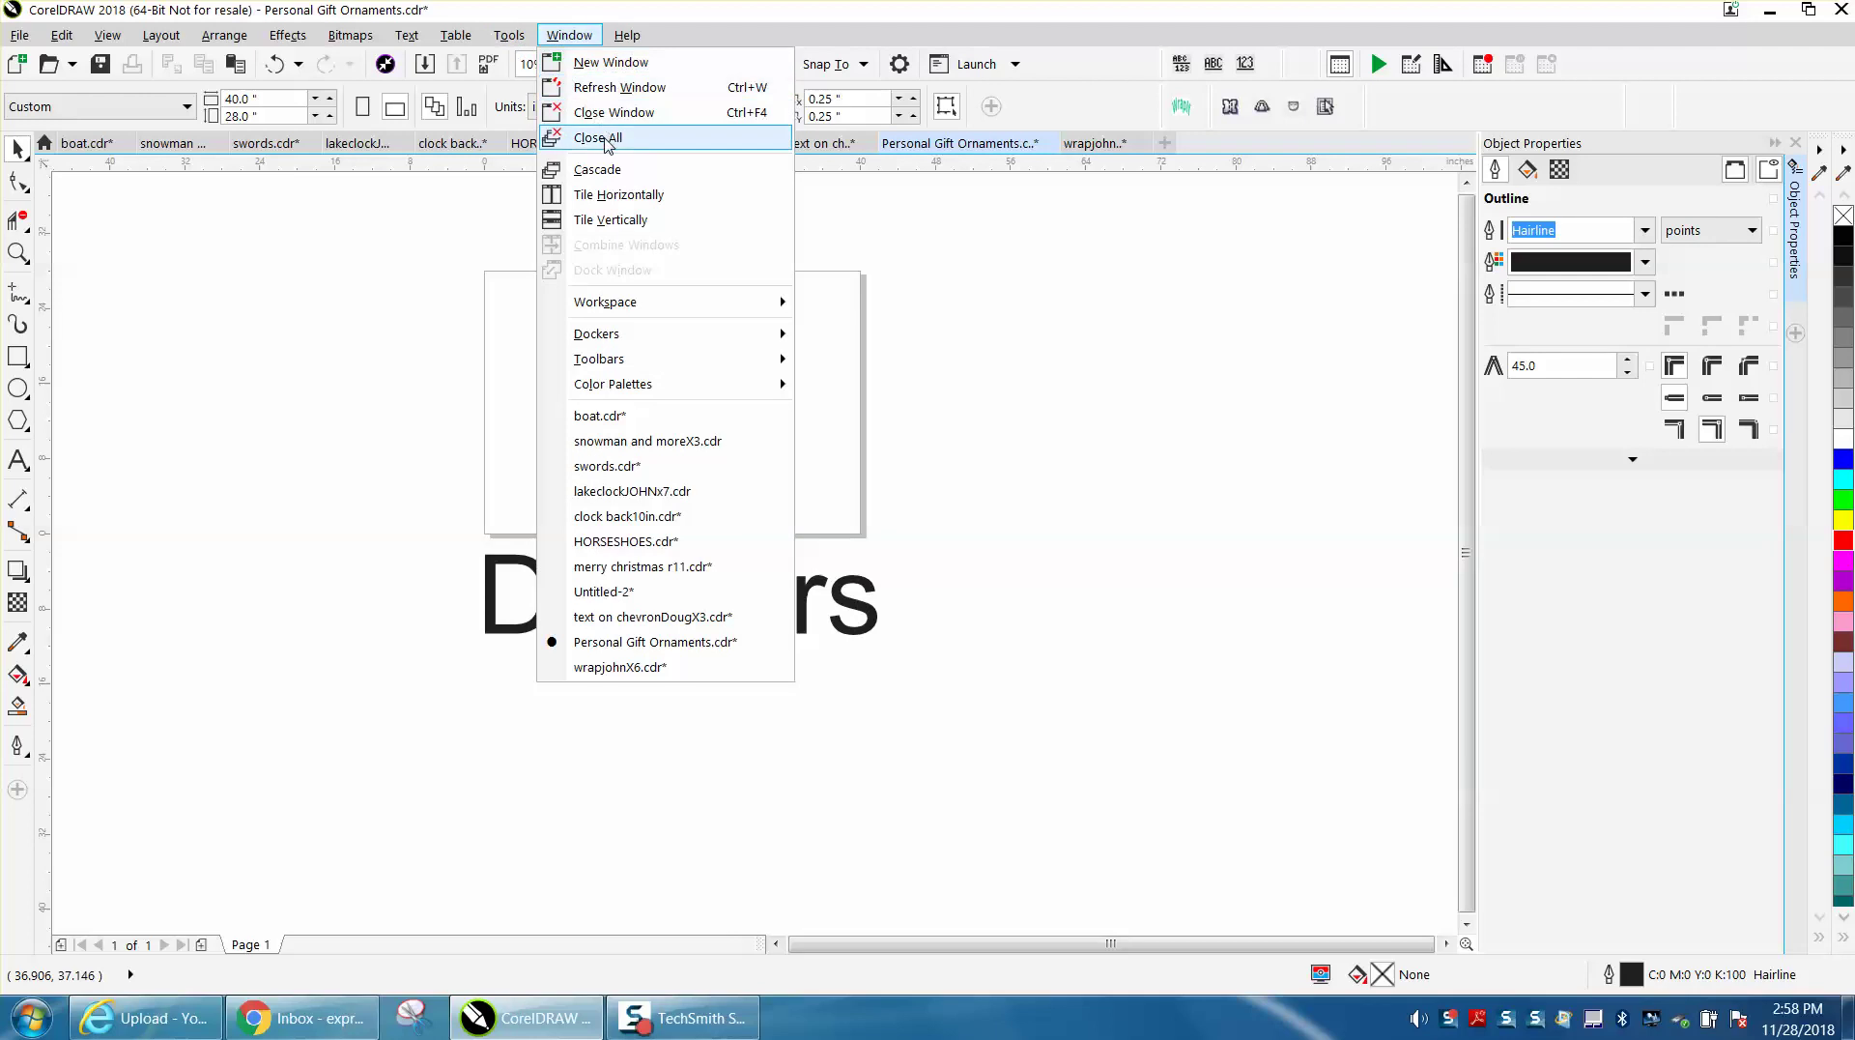
mouse_move(601, 336)
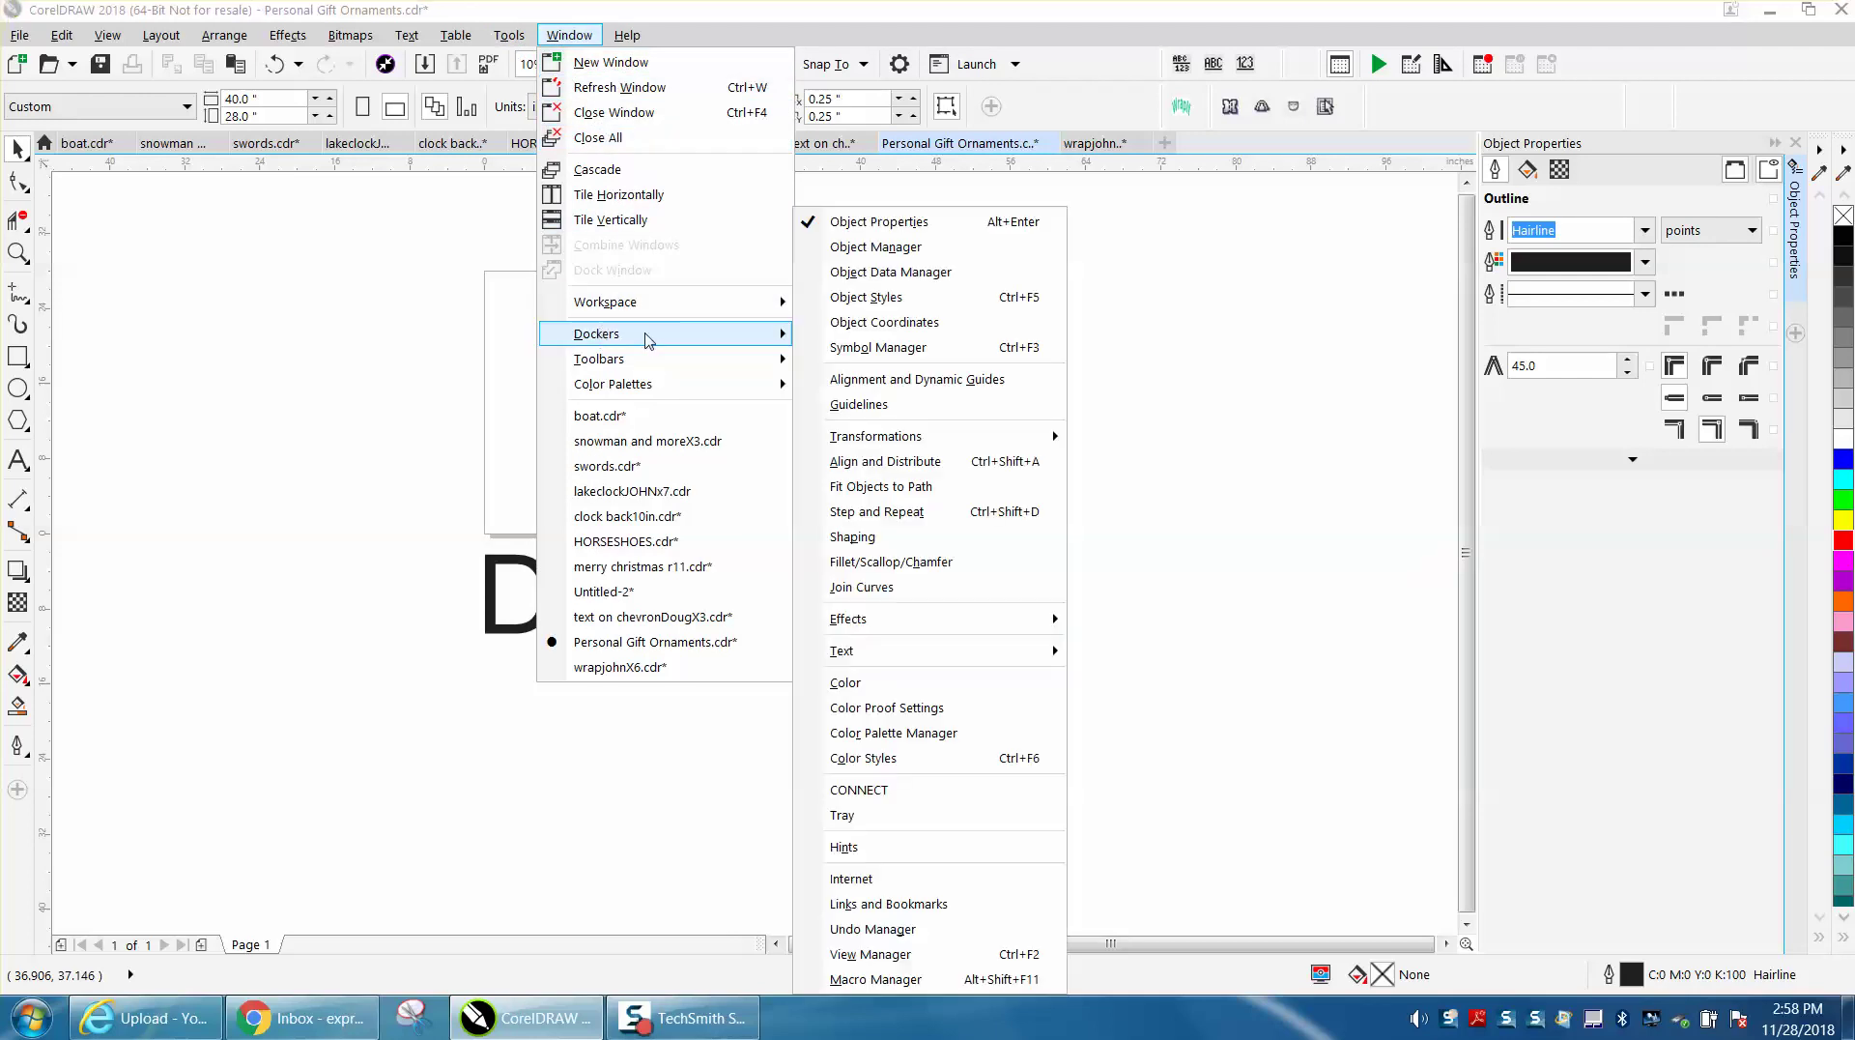
left_click(865, 247)
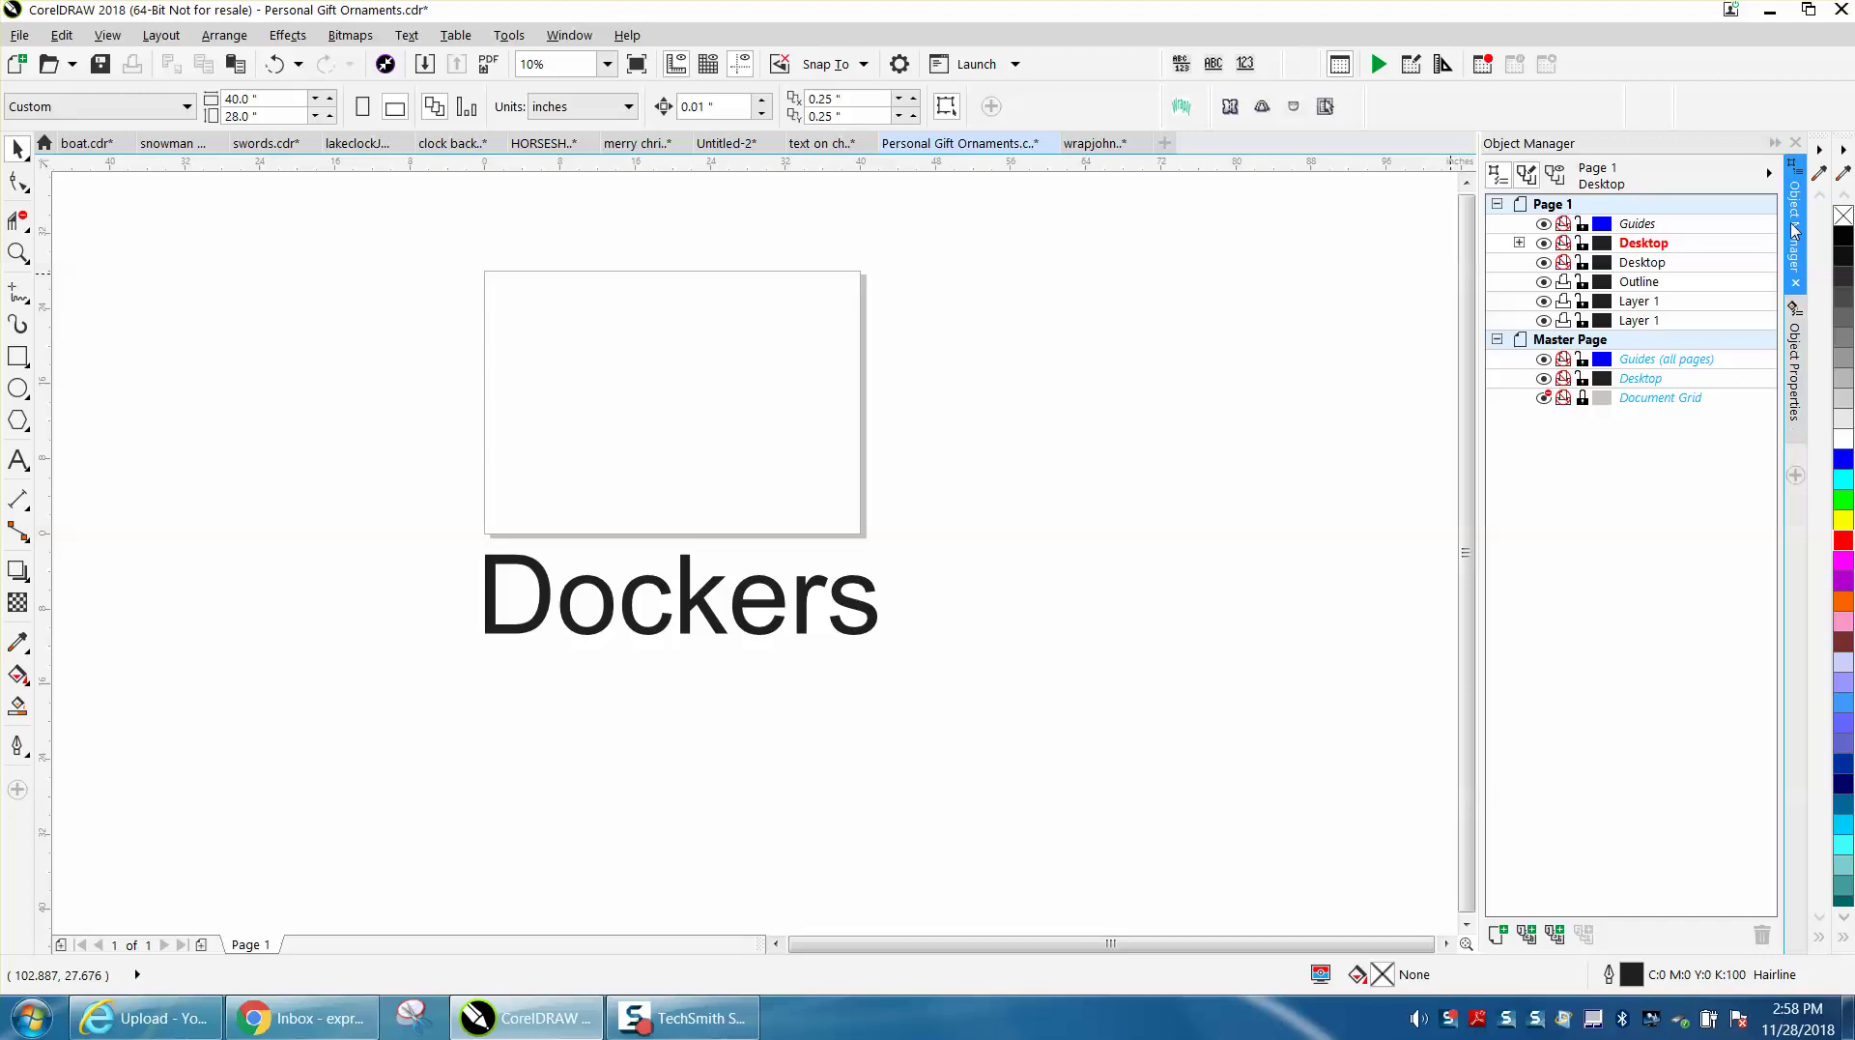
left_click(1794, 403)
left_click(1797, 268)
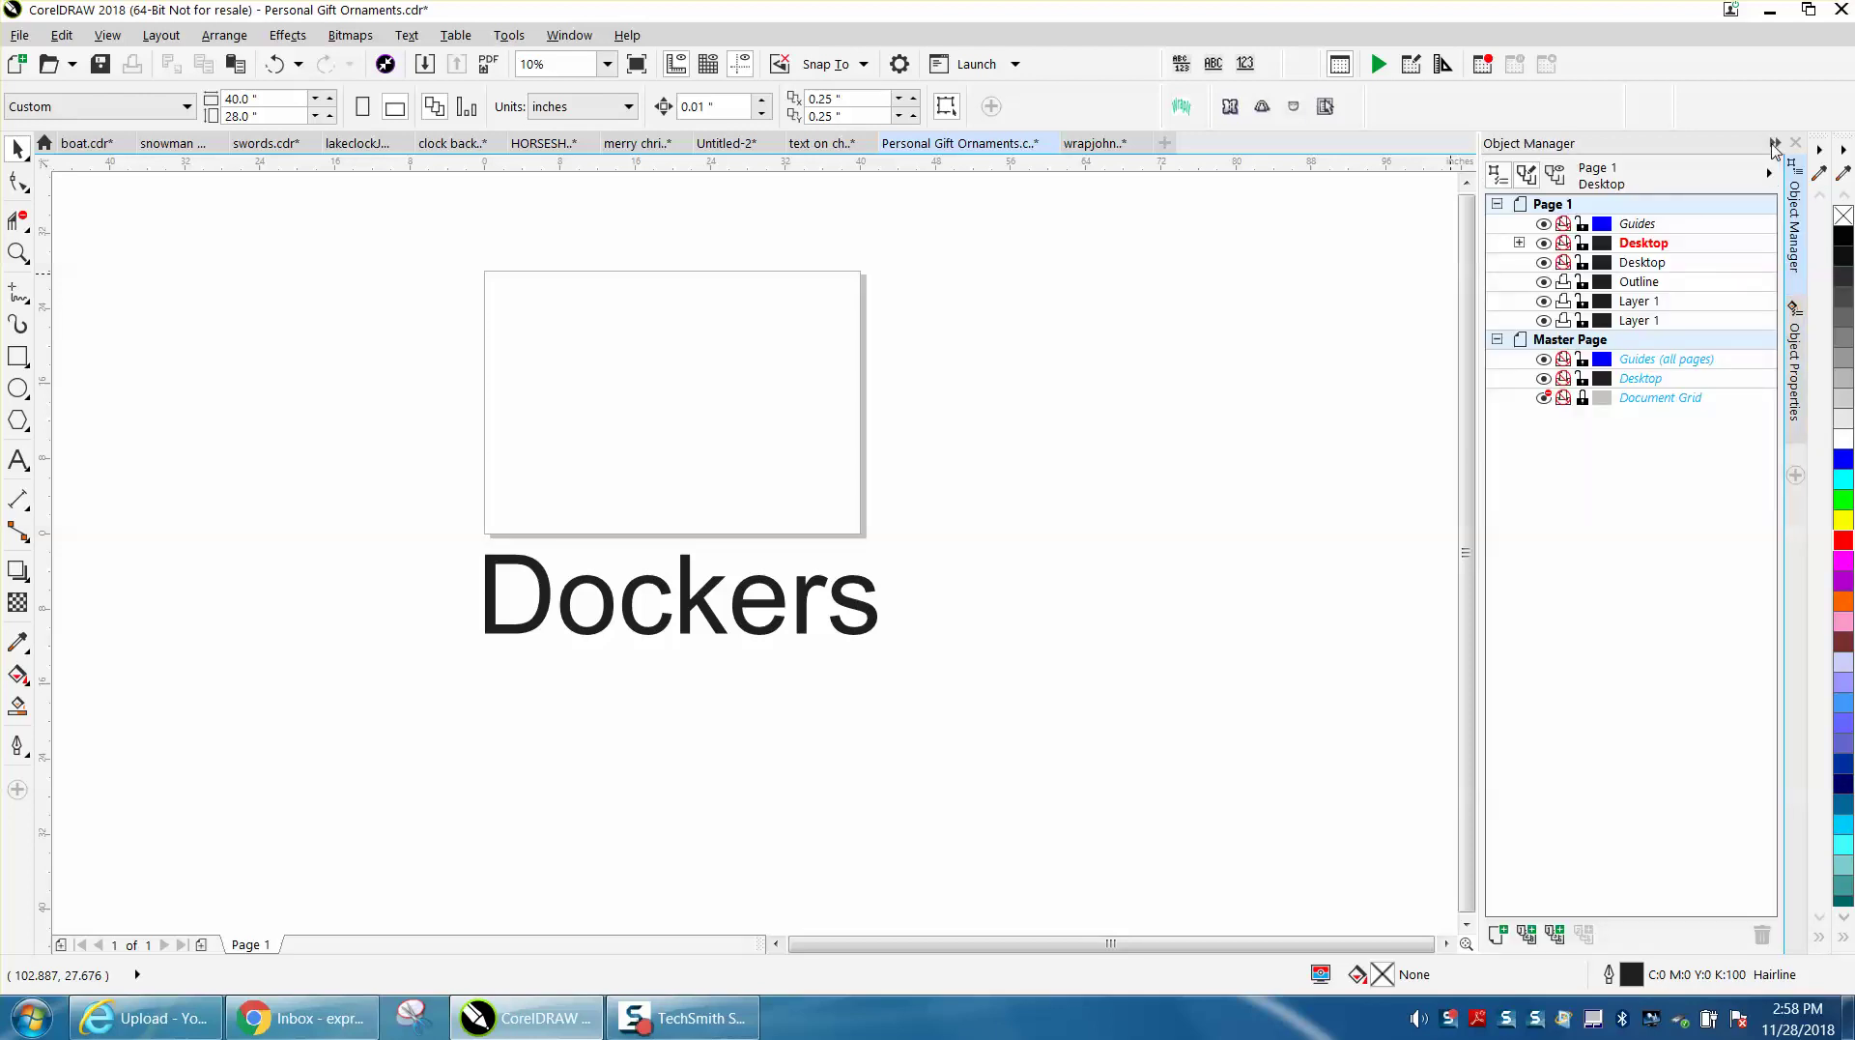
left_click(1774, 147)
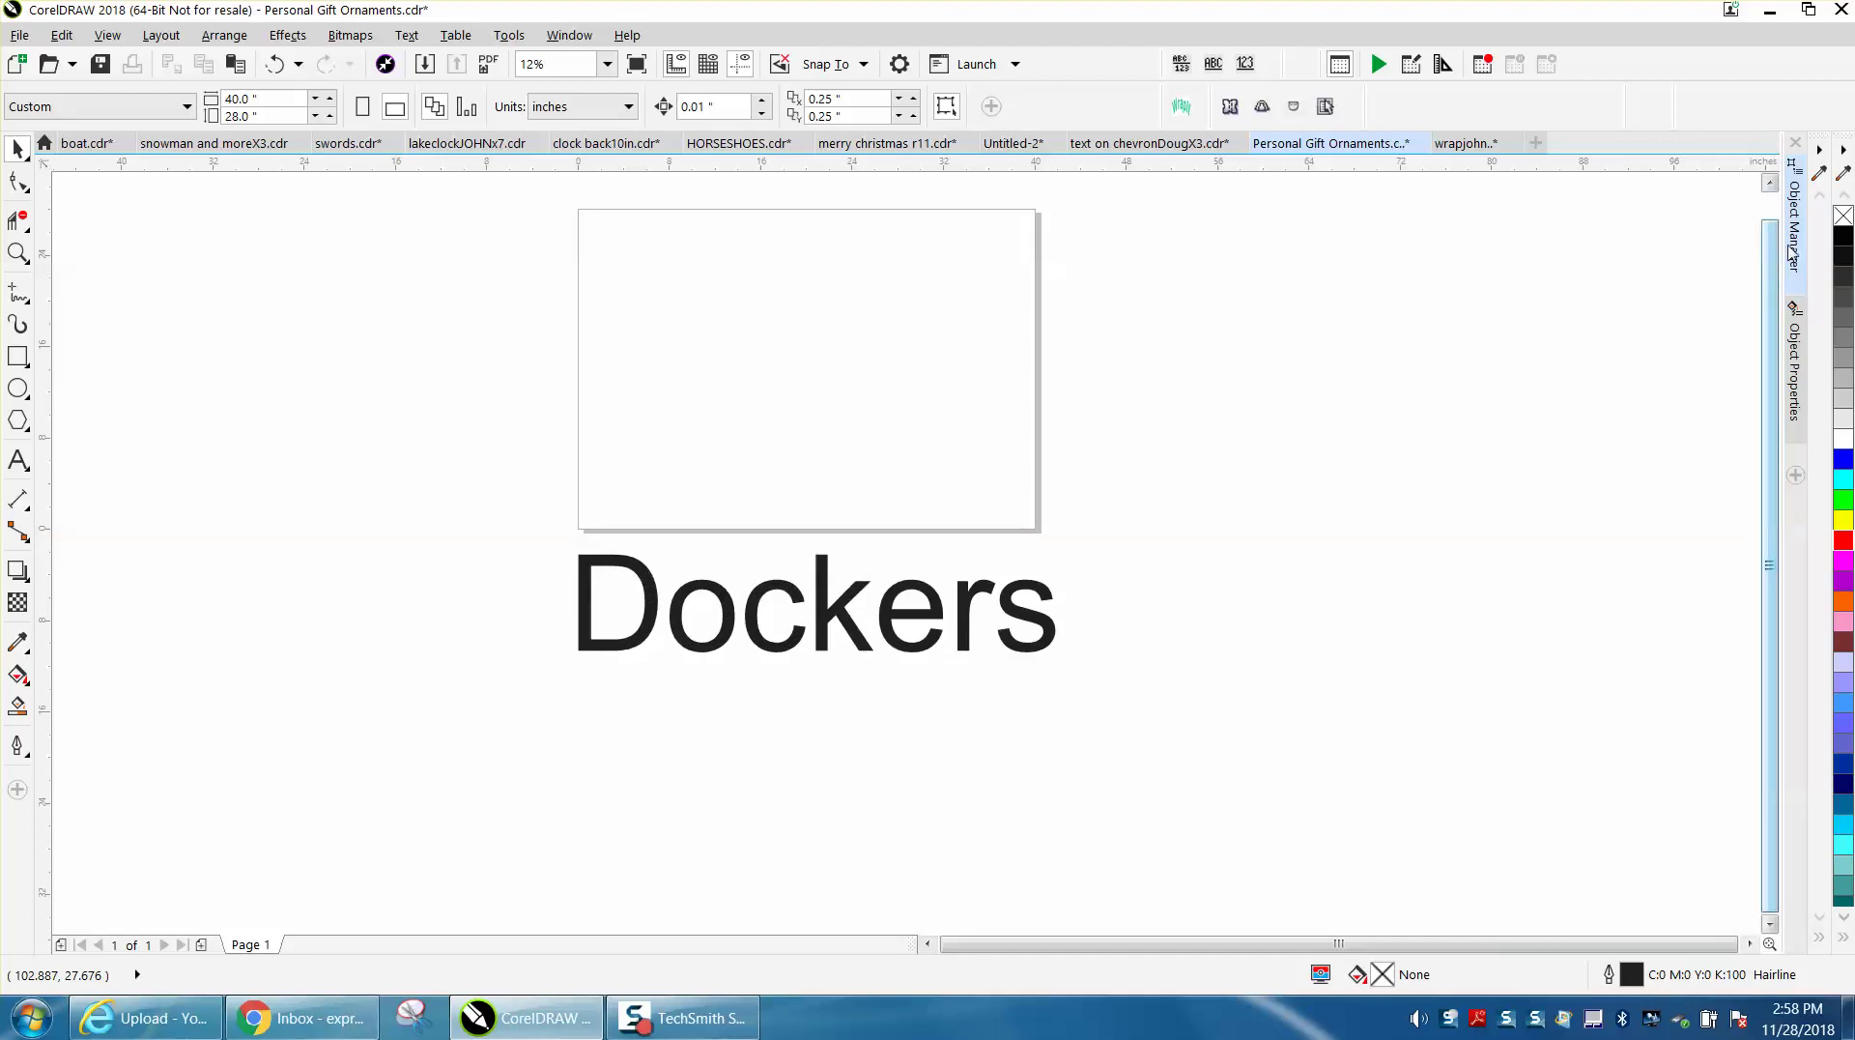
Step: Open the Step and Repeat docker from Window > Dockers
left_click(564, 38)
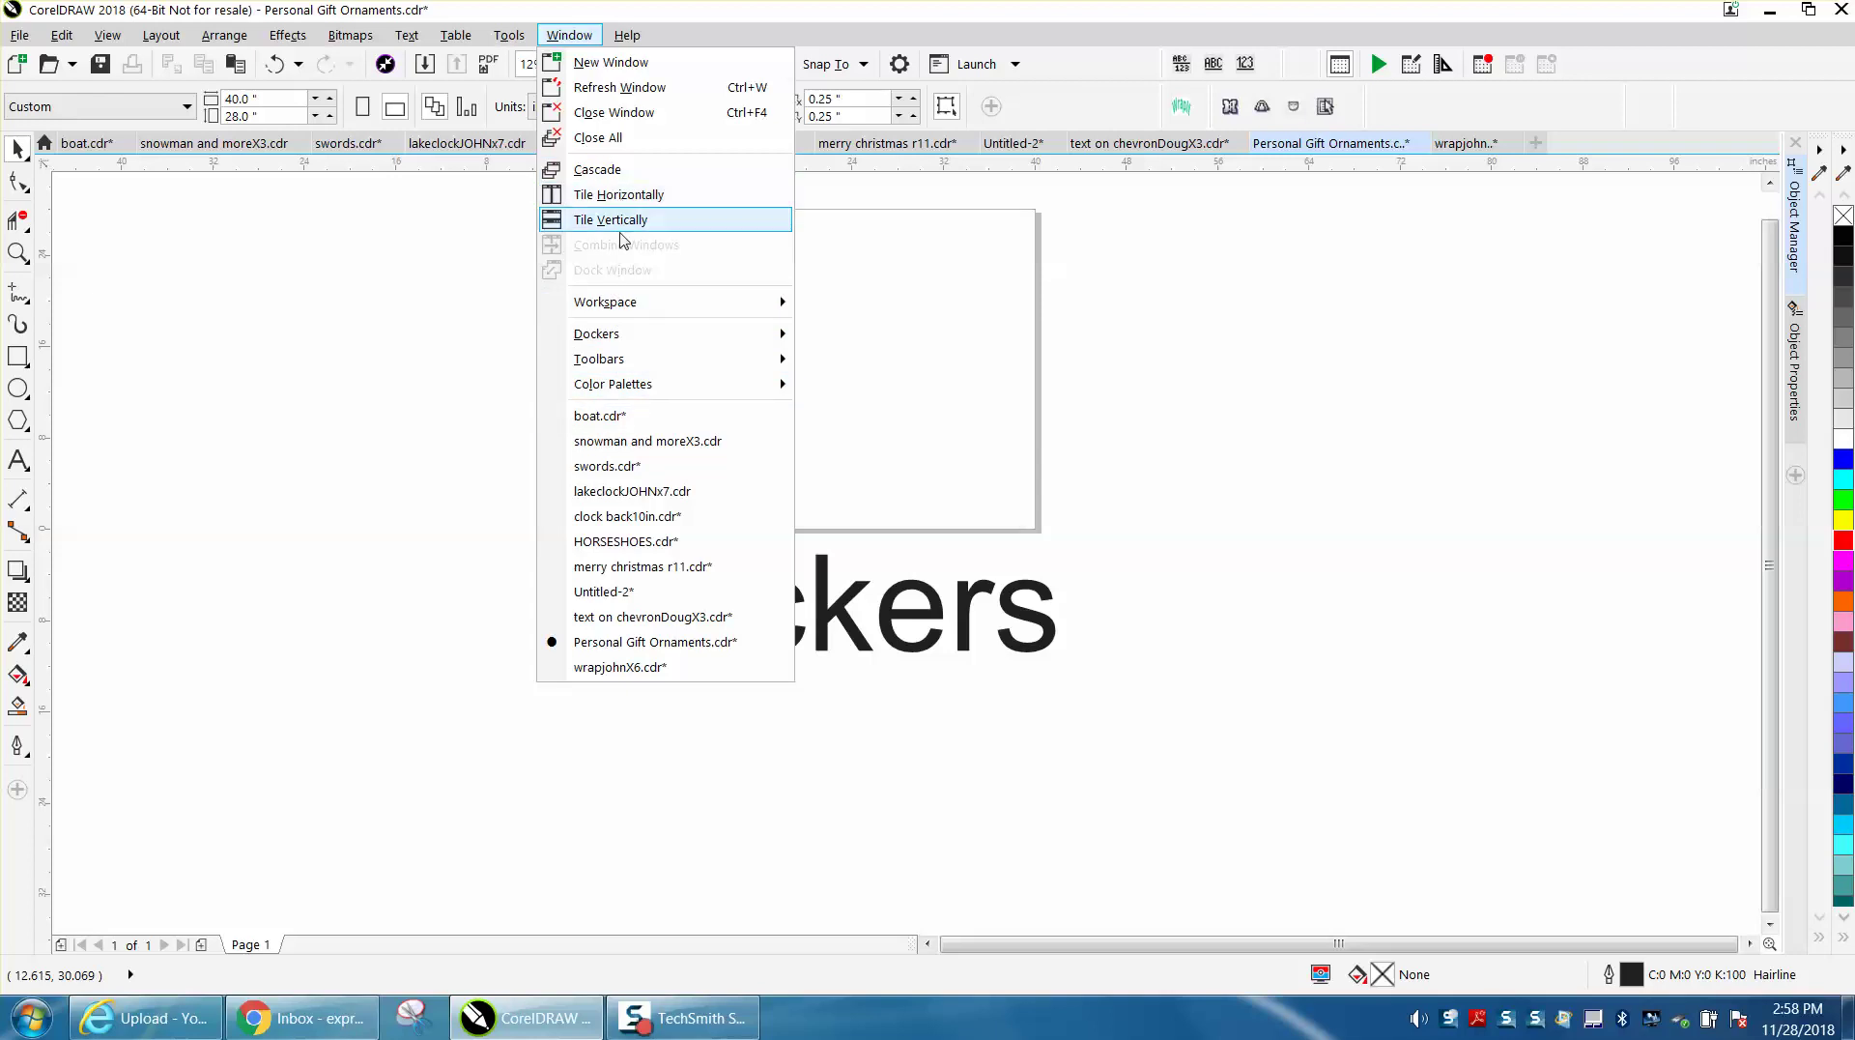
mouse_move(622, 337)
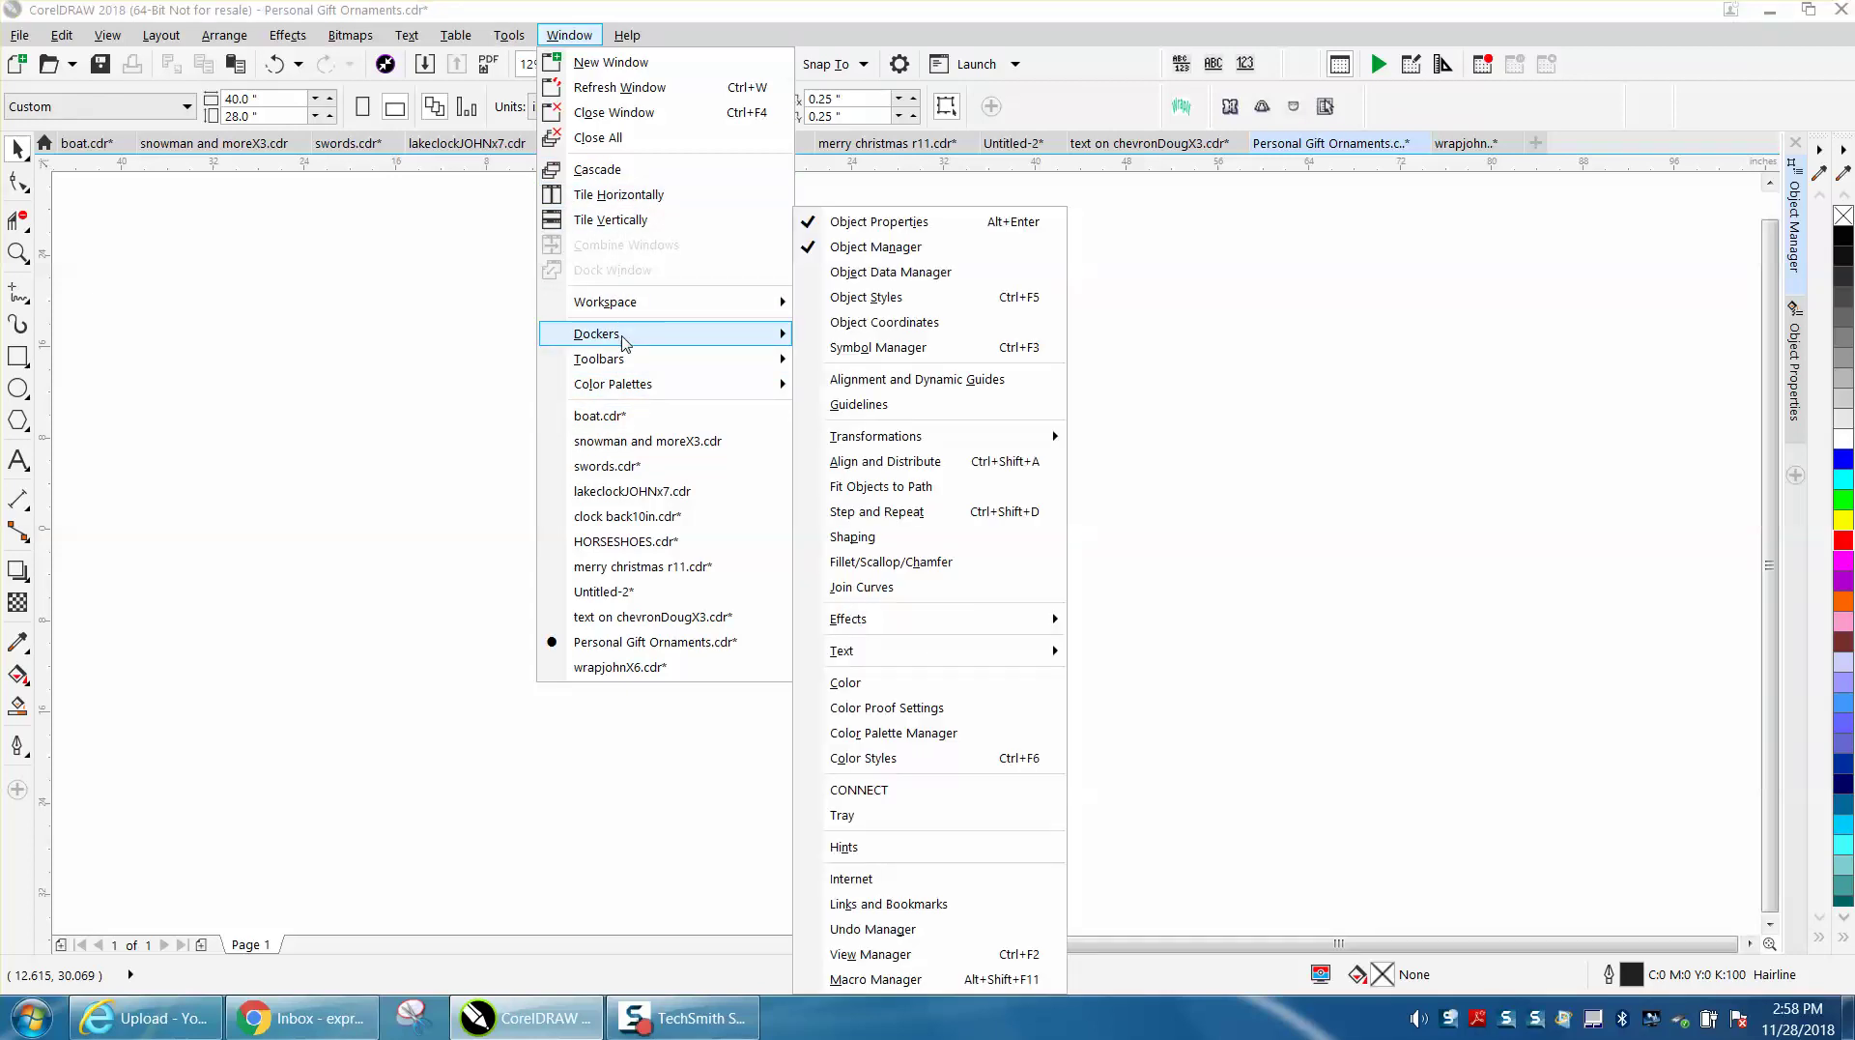
left_click(908, 518)
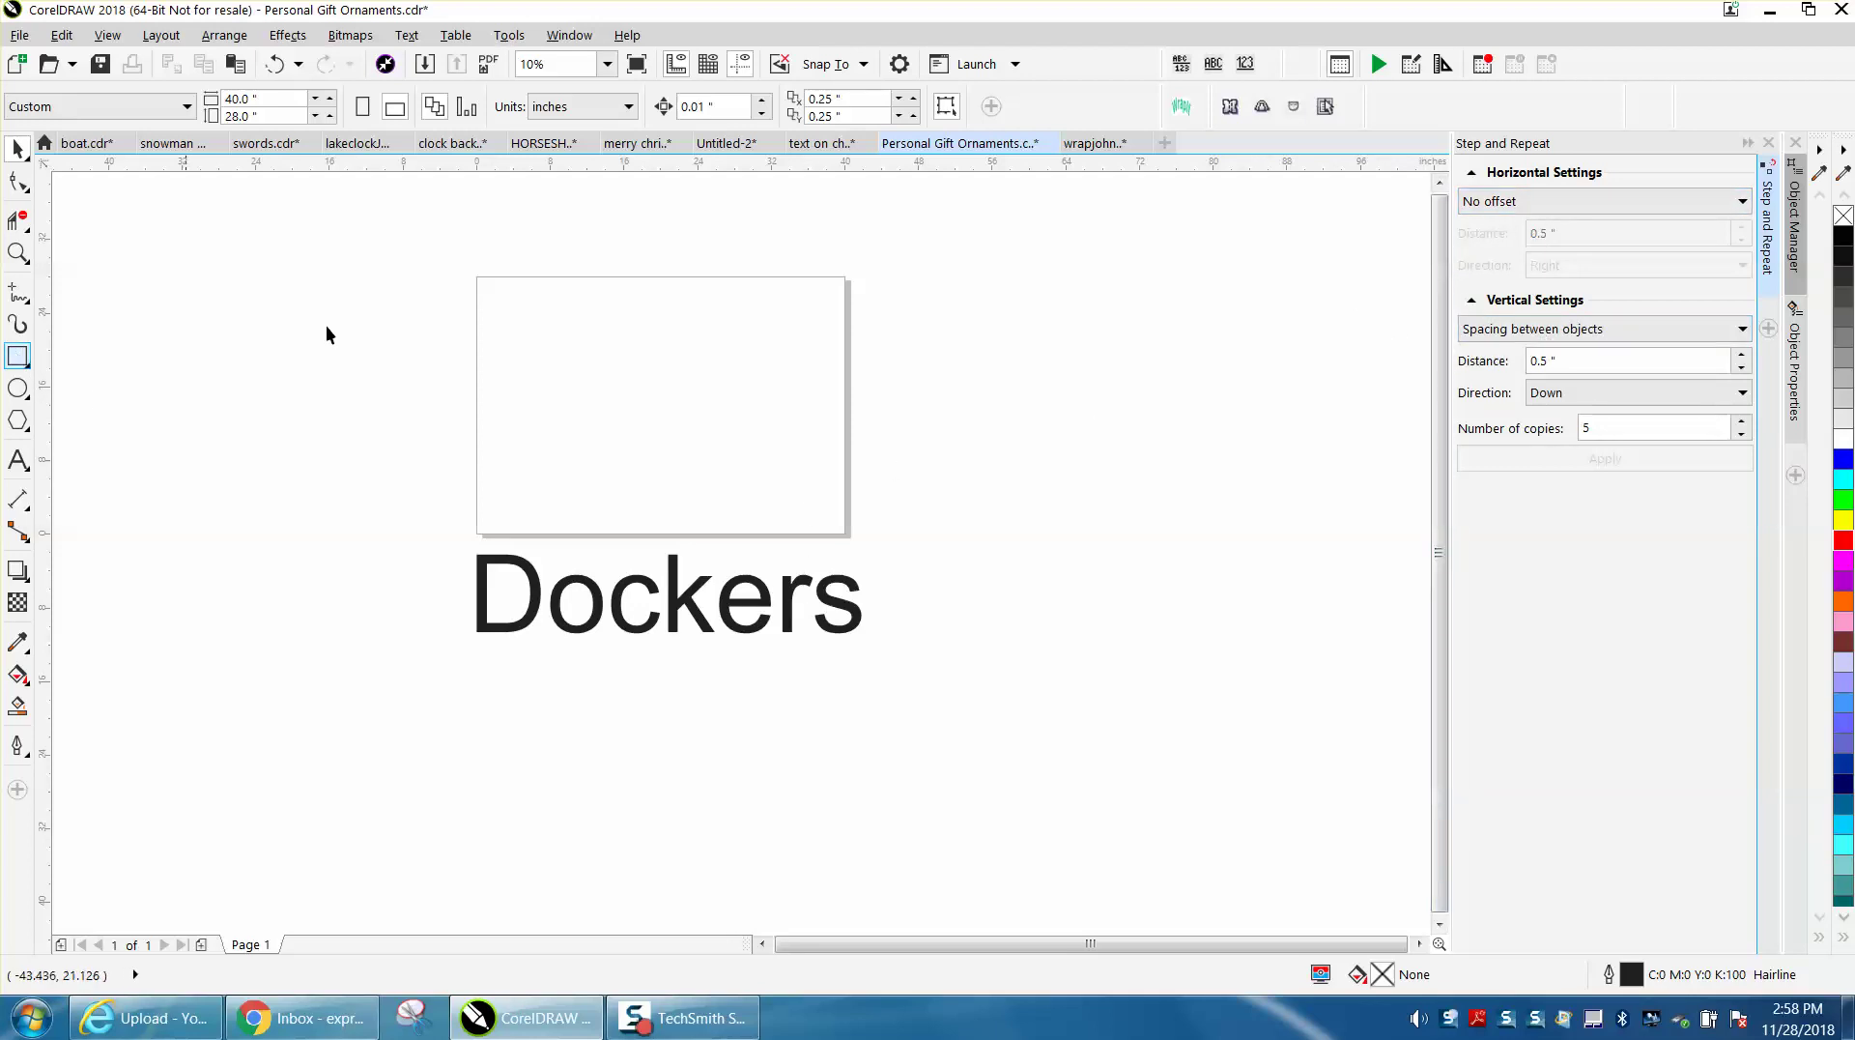
Step: Draw a rectangle near the page's top-left and zoom in on it
left_click(17, 356)
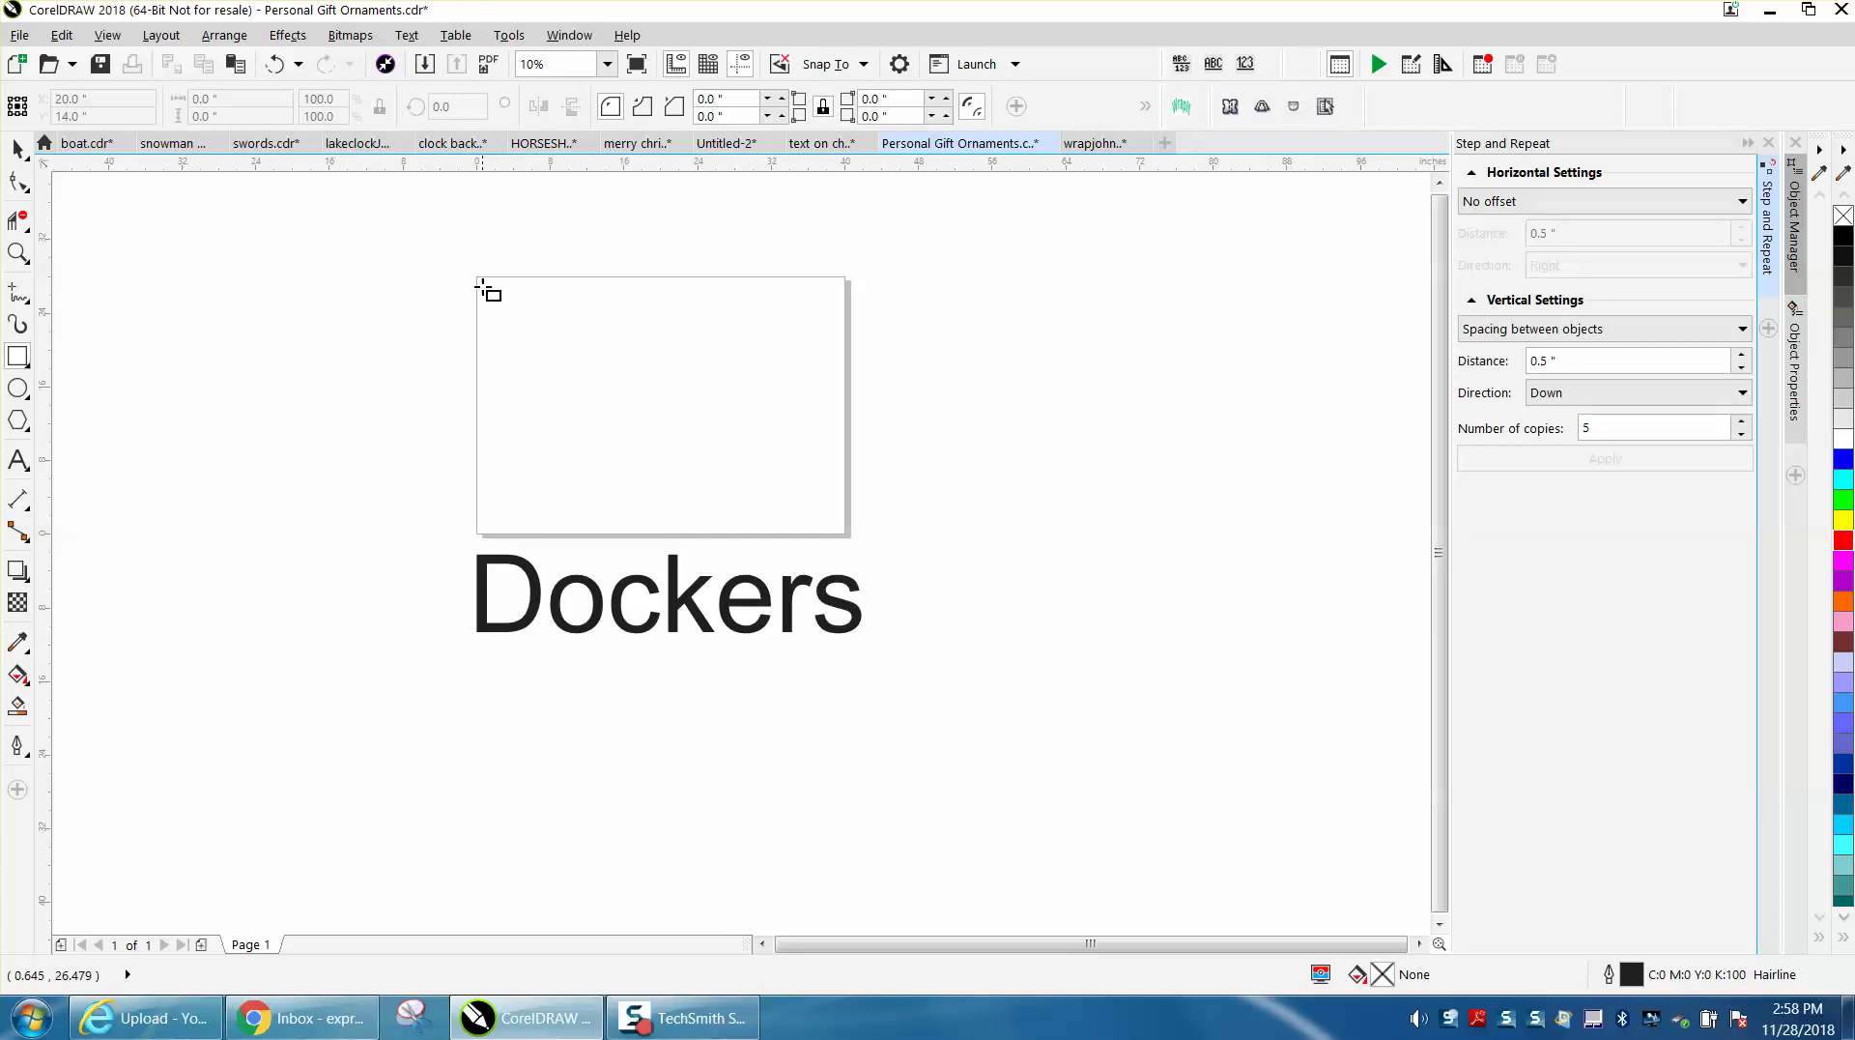
left_click_drag(477, 285, 546, 356)
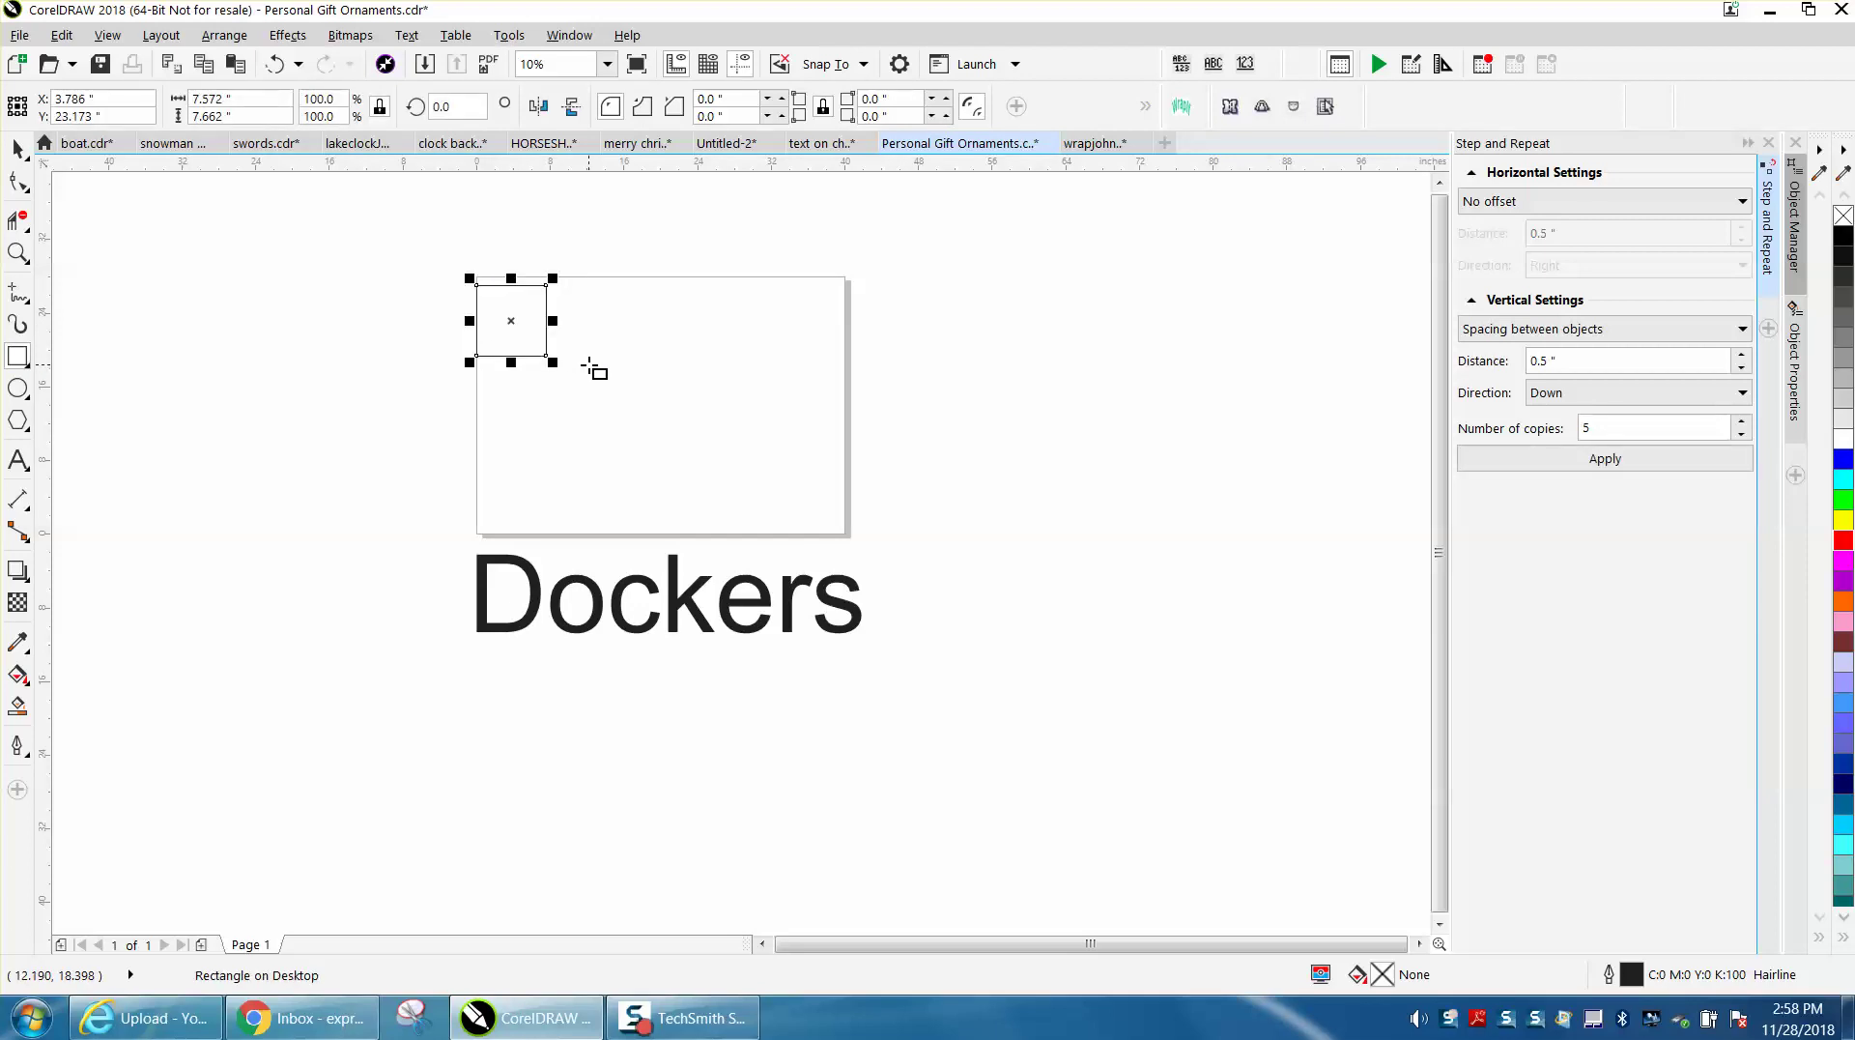
left_click(17, 253)
left_click_drag(464, 290, 672, 398)
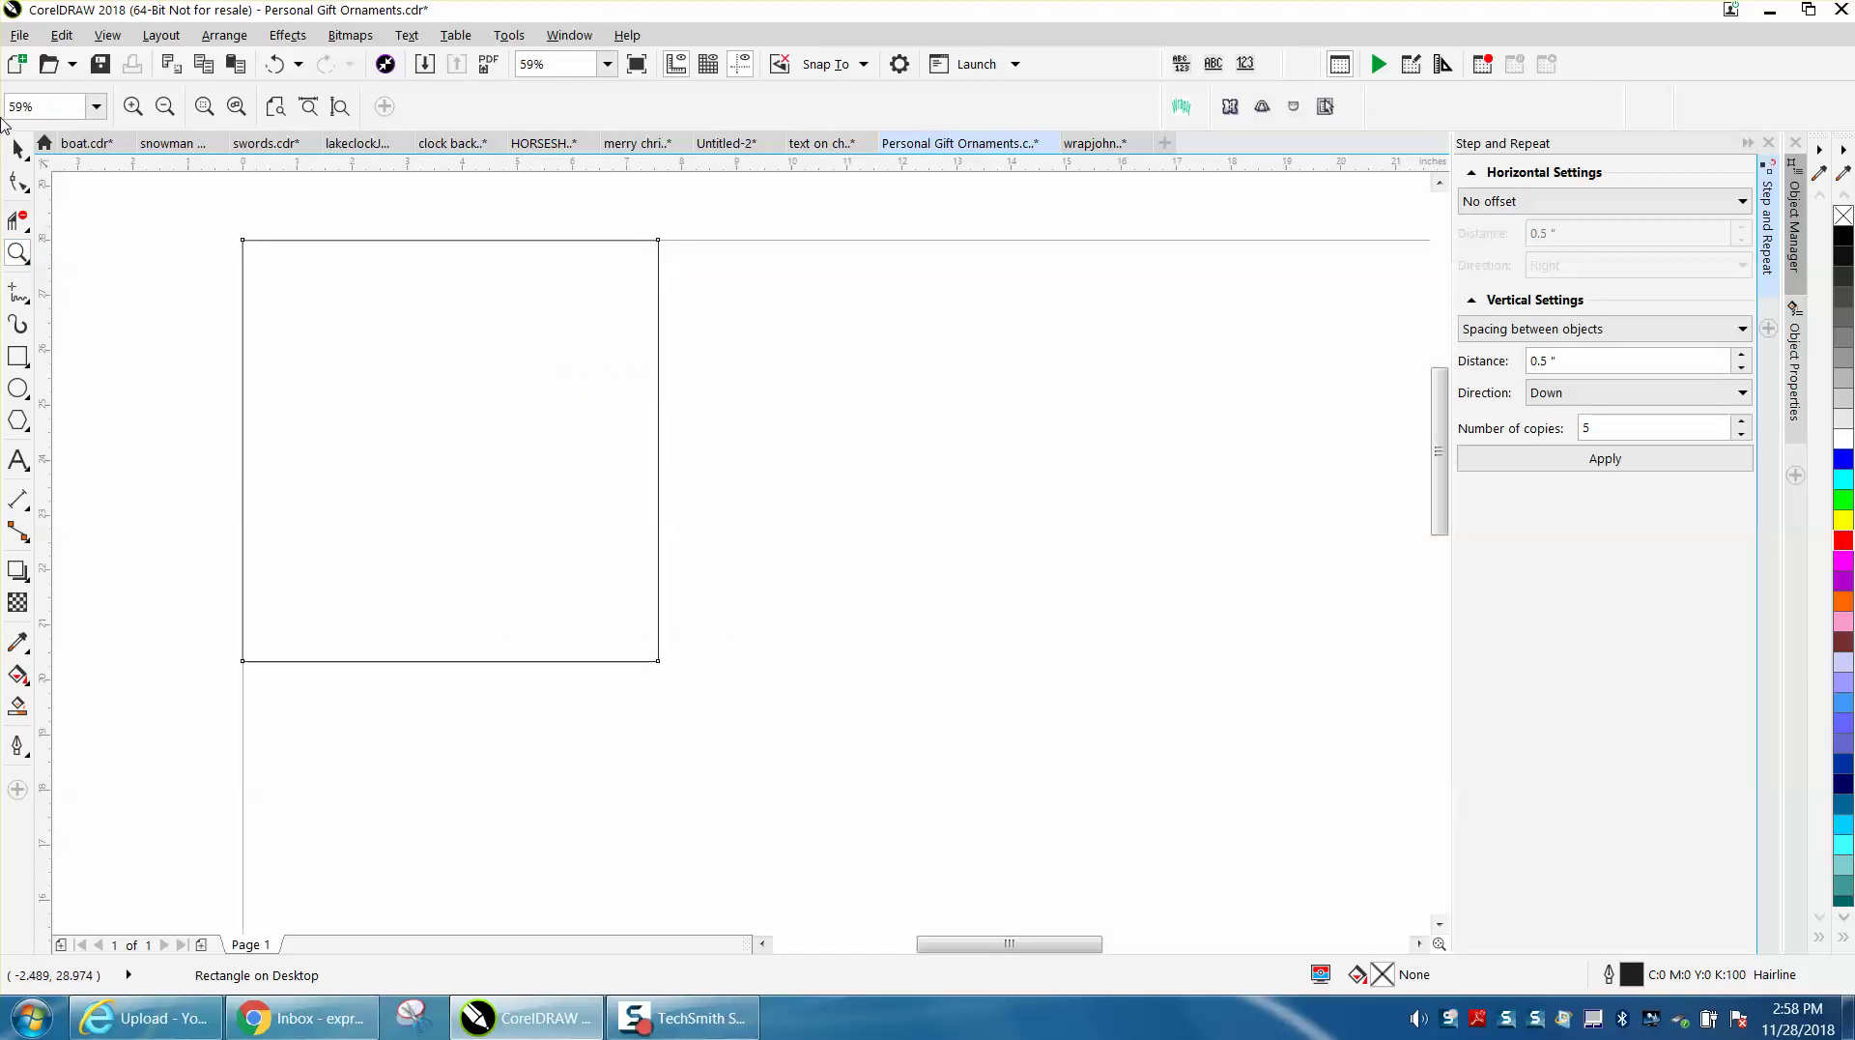
left_click(18, 147)
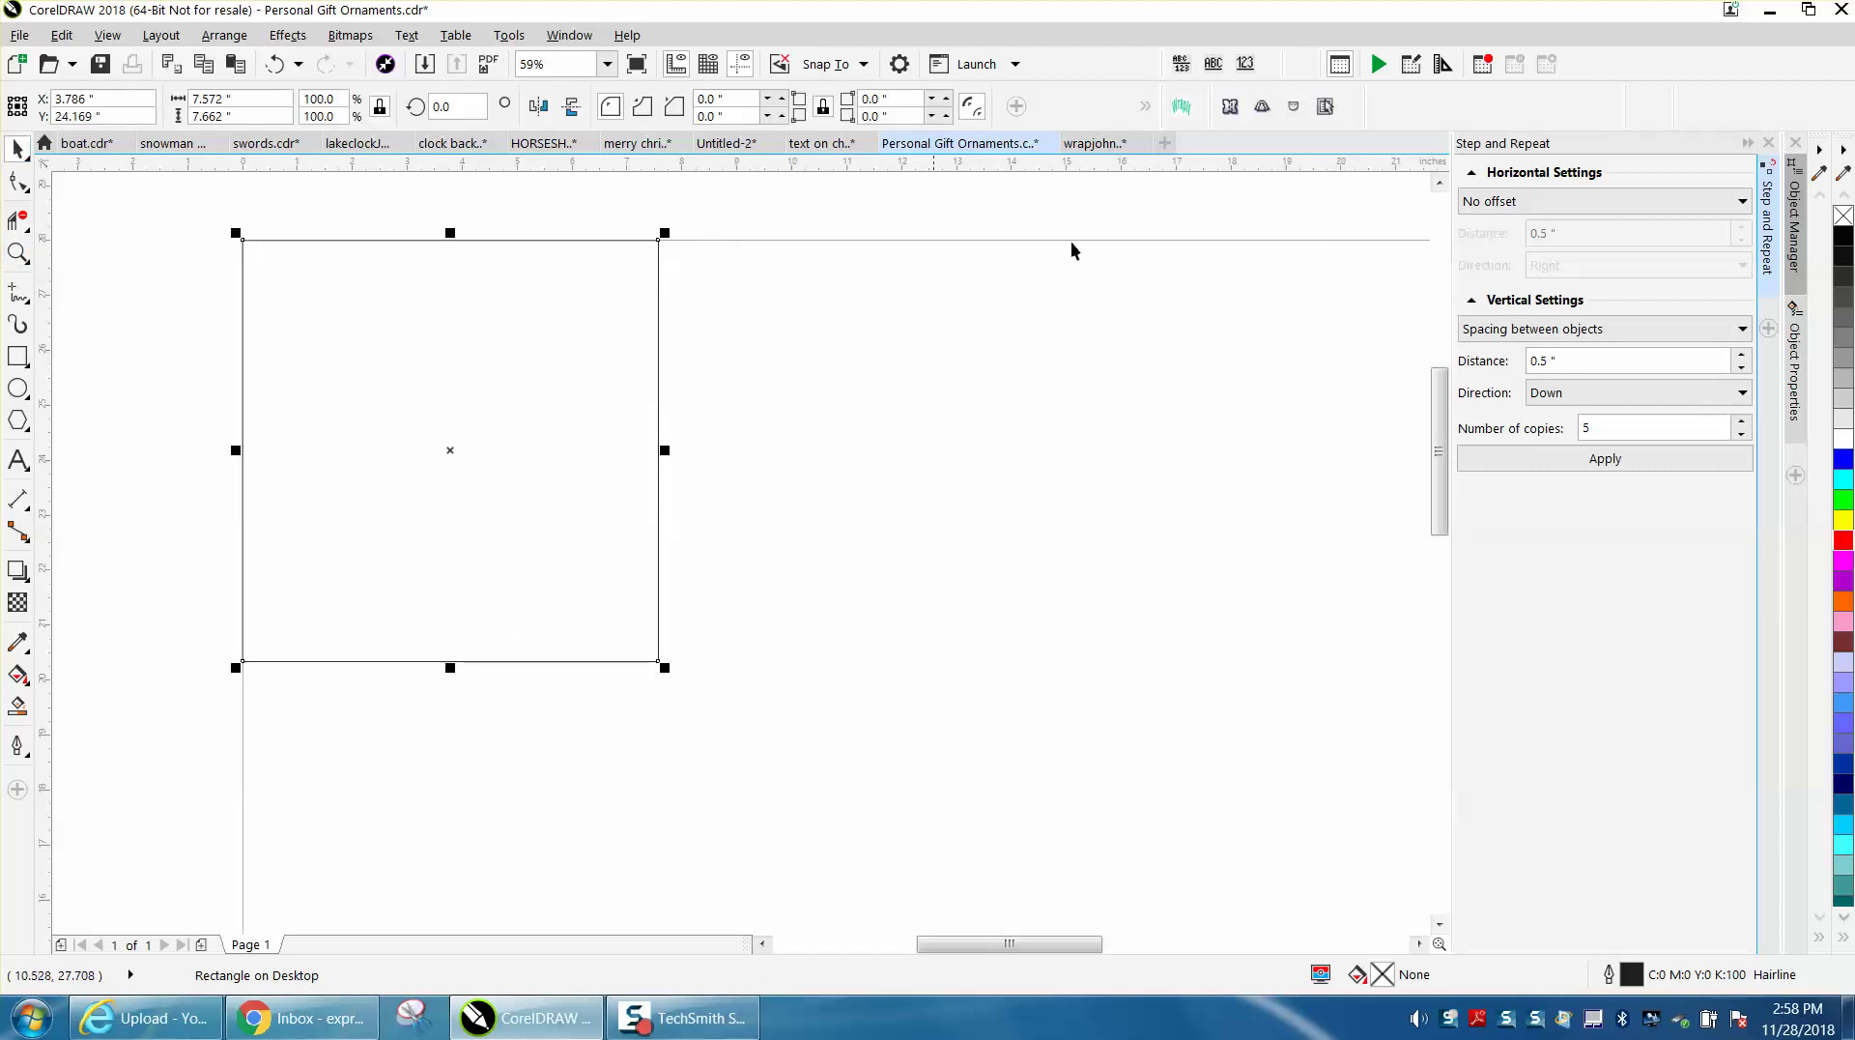
Step: Resize the rectangle to 2 by 2 inches and align it to the page's top-left corner
left_click(1745, 202)
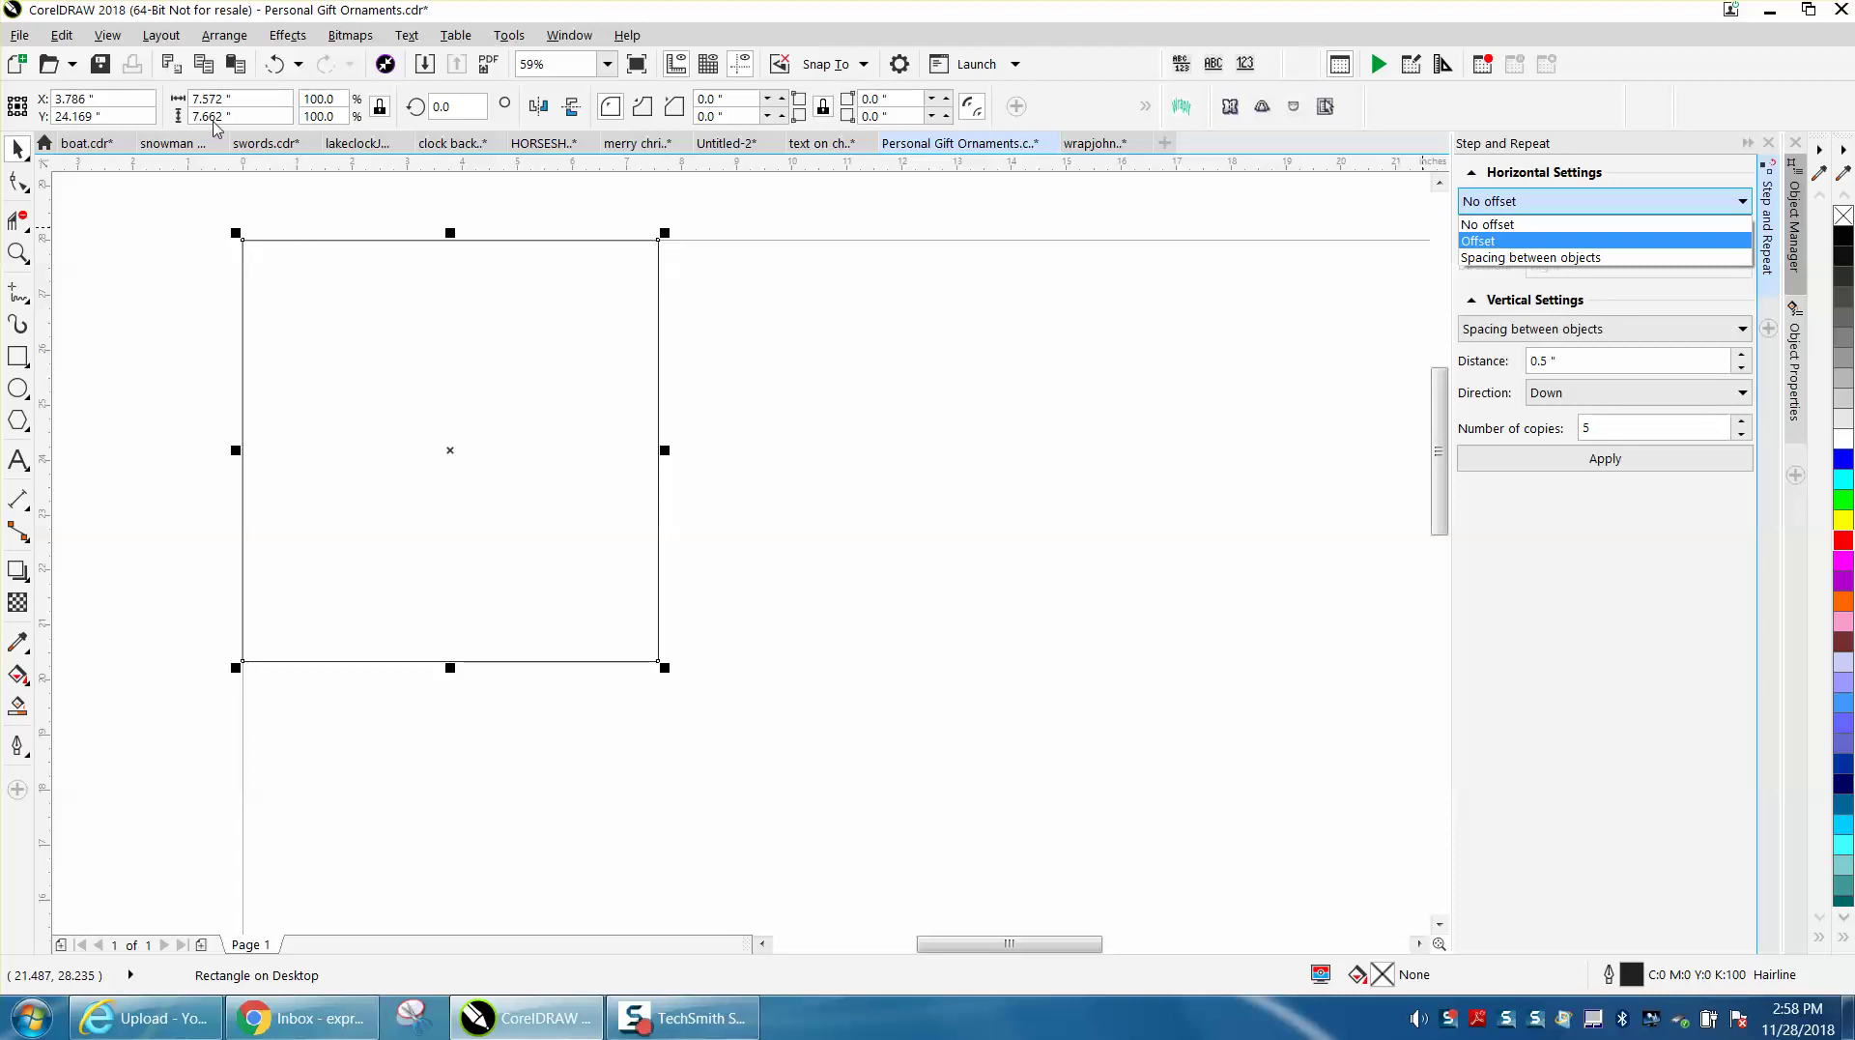
left_click(211, 99)
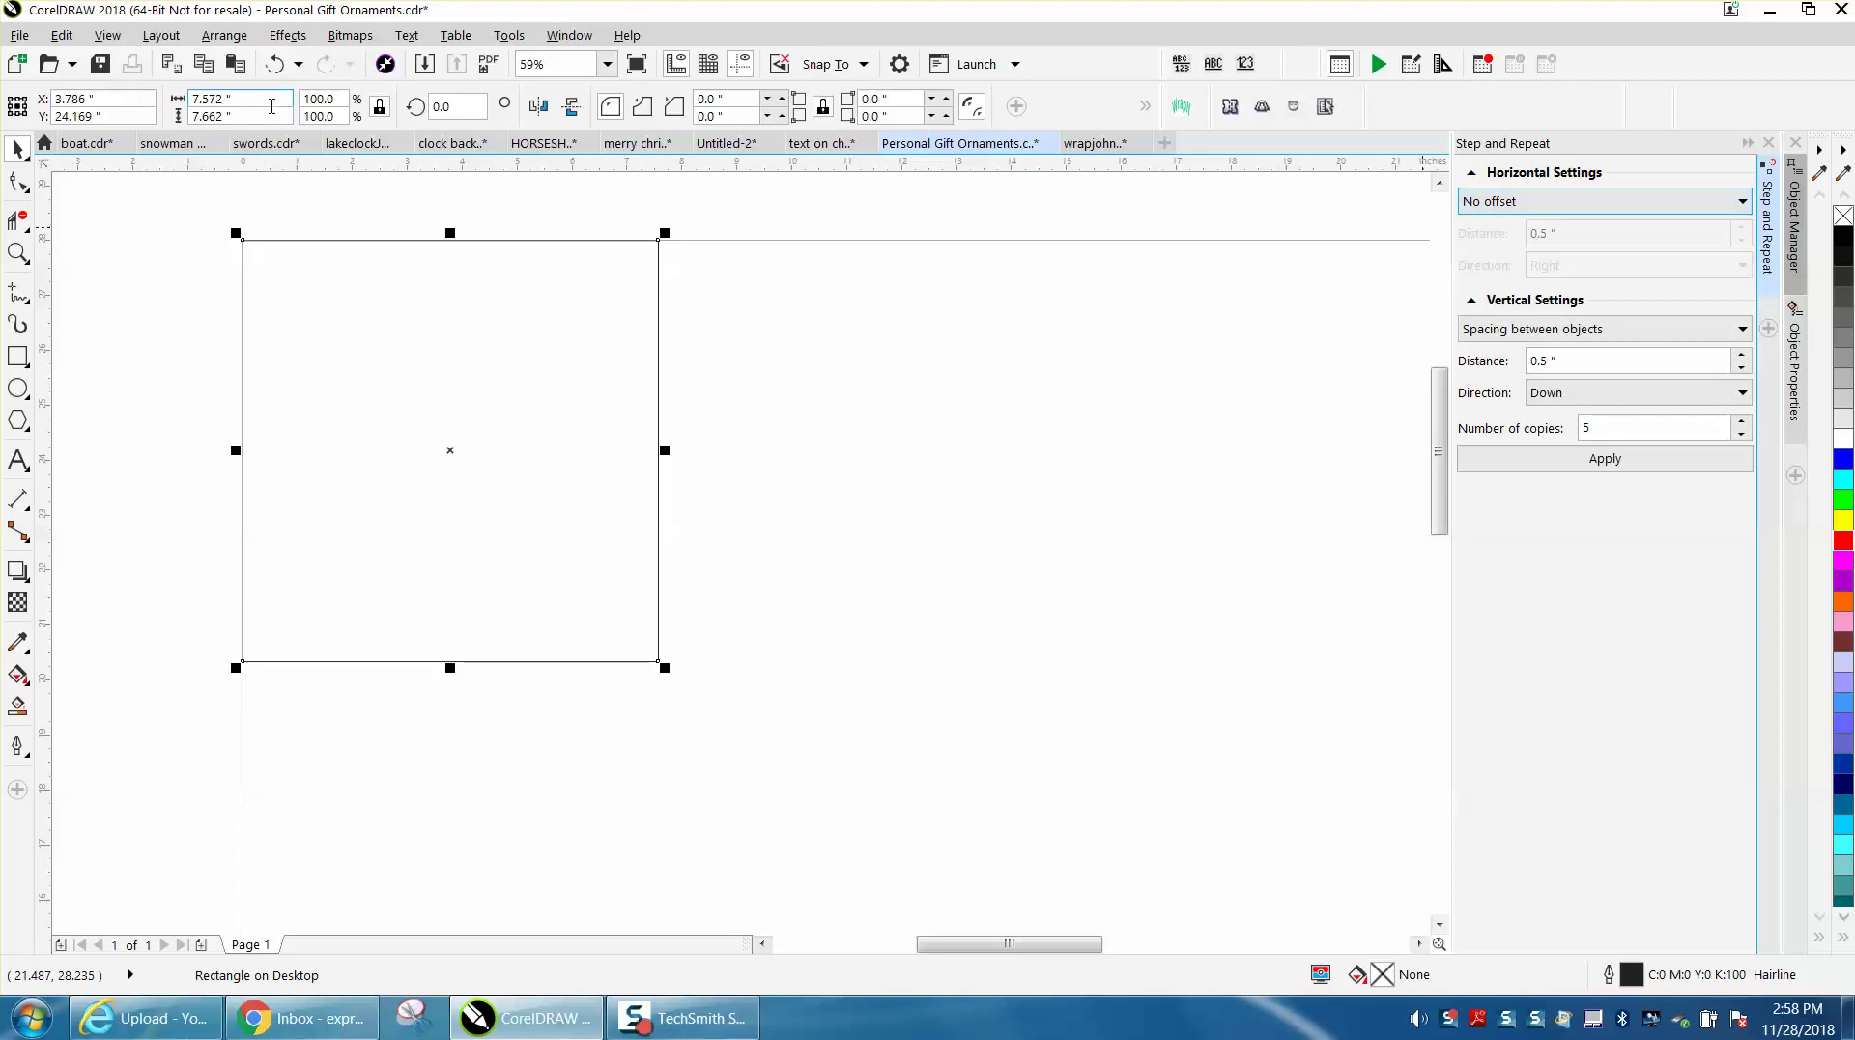
left_click_drag(271, 106, 197, 101)
type("2")
key("Tab")
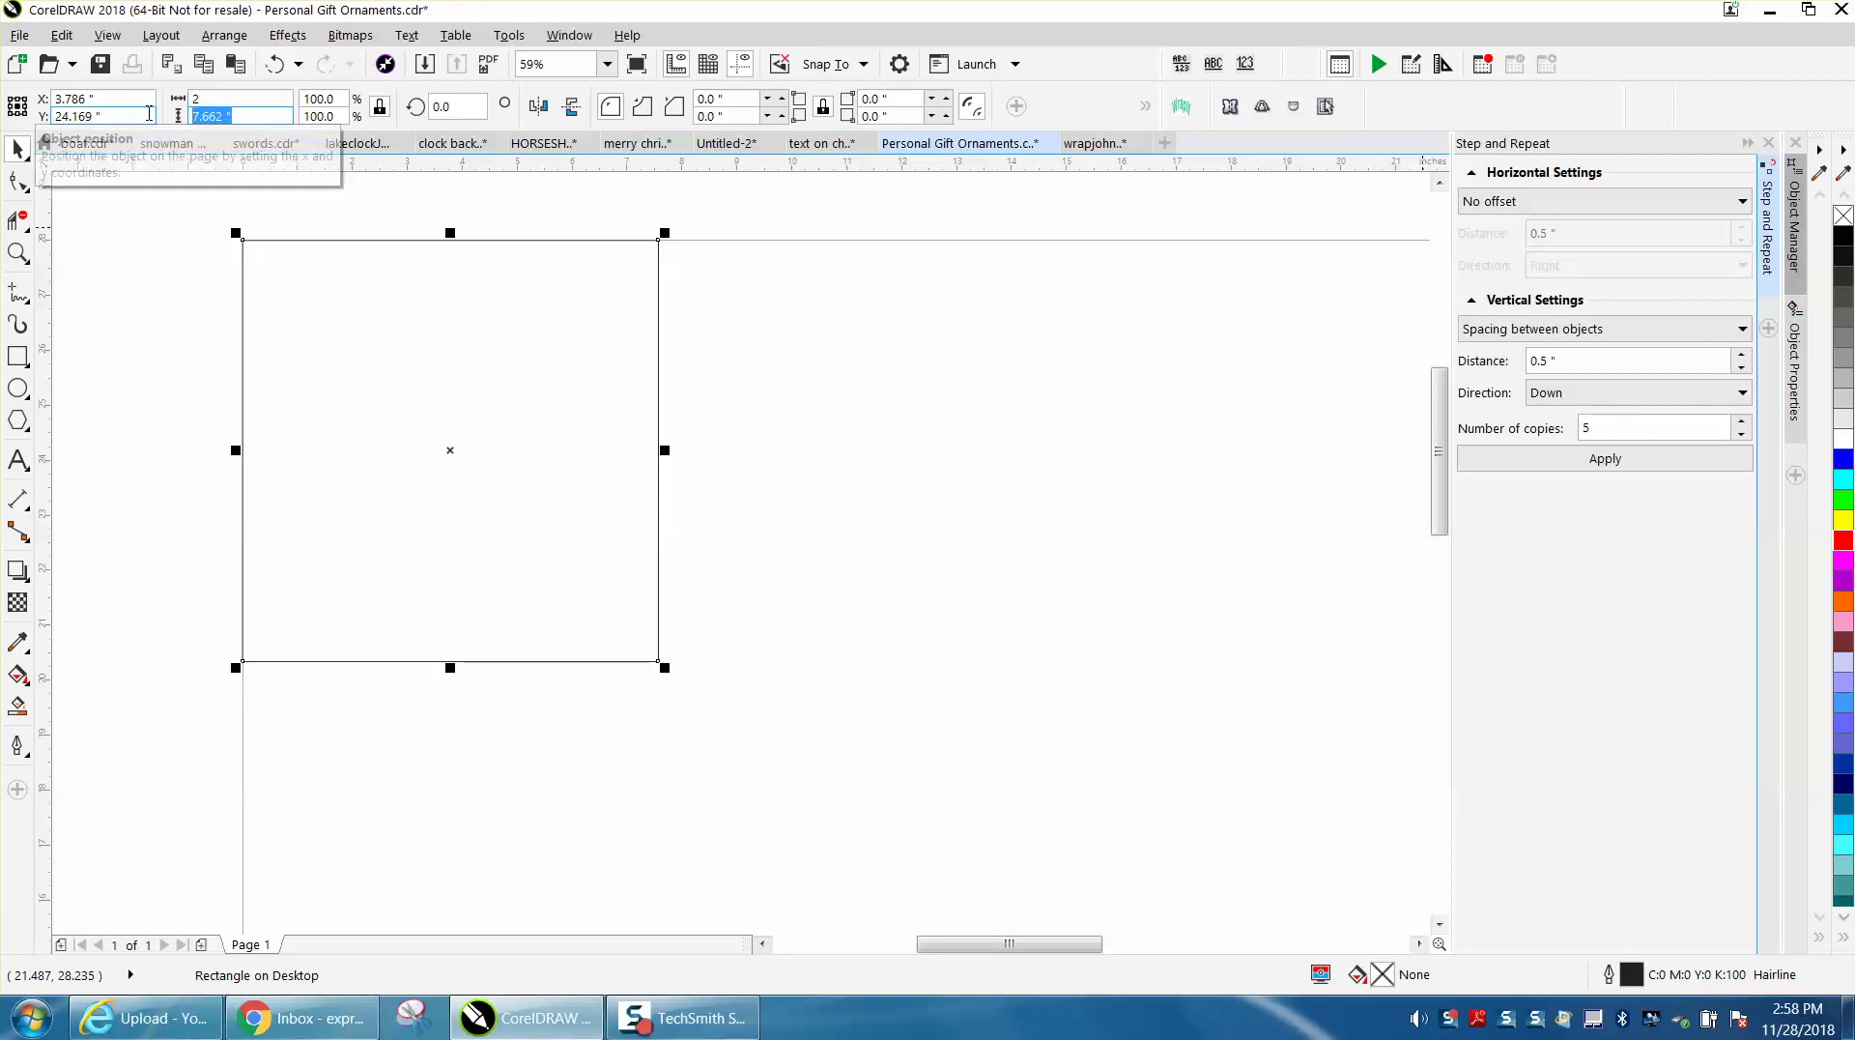
type("2")
key("Return")
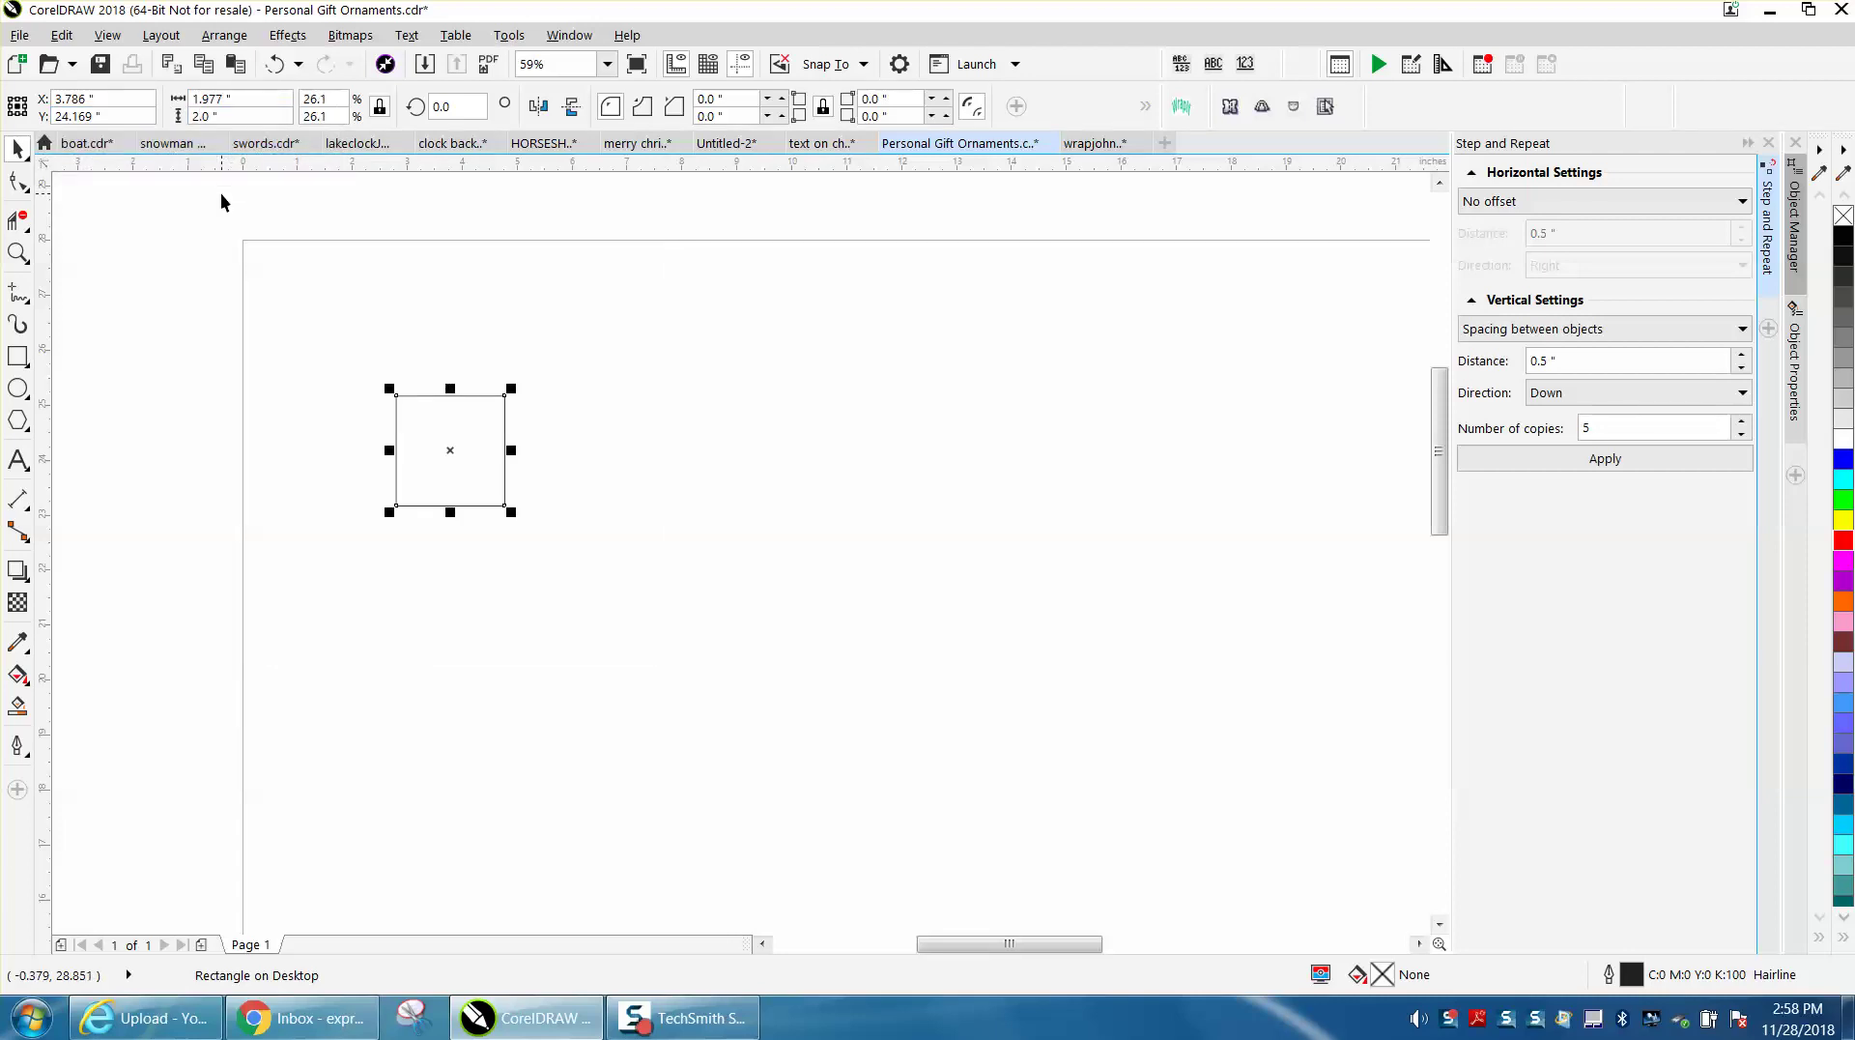
key("l")
key("t")
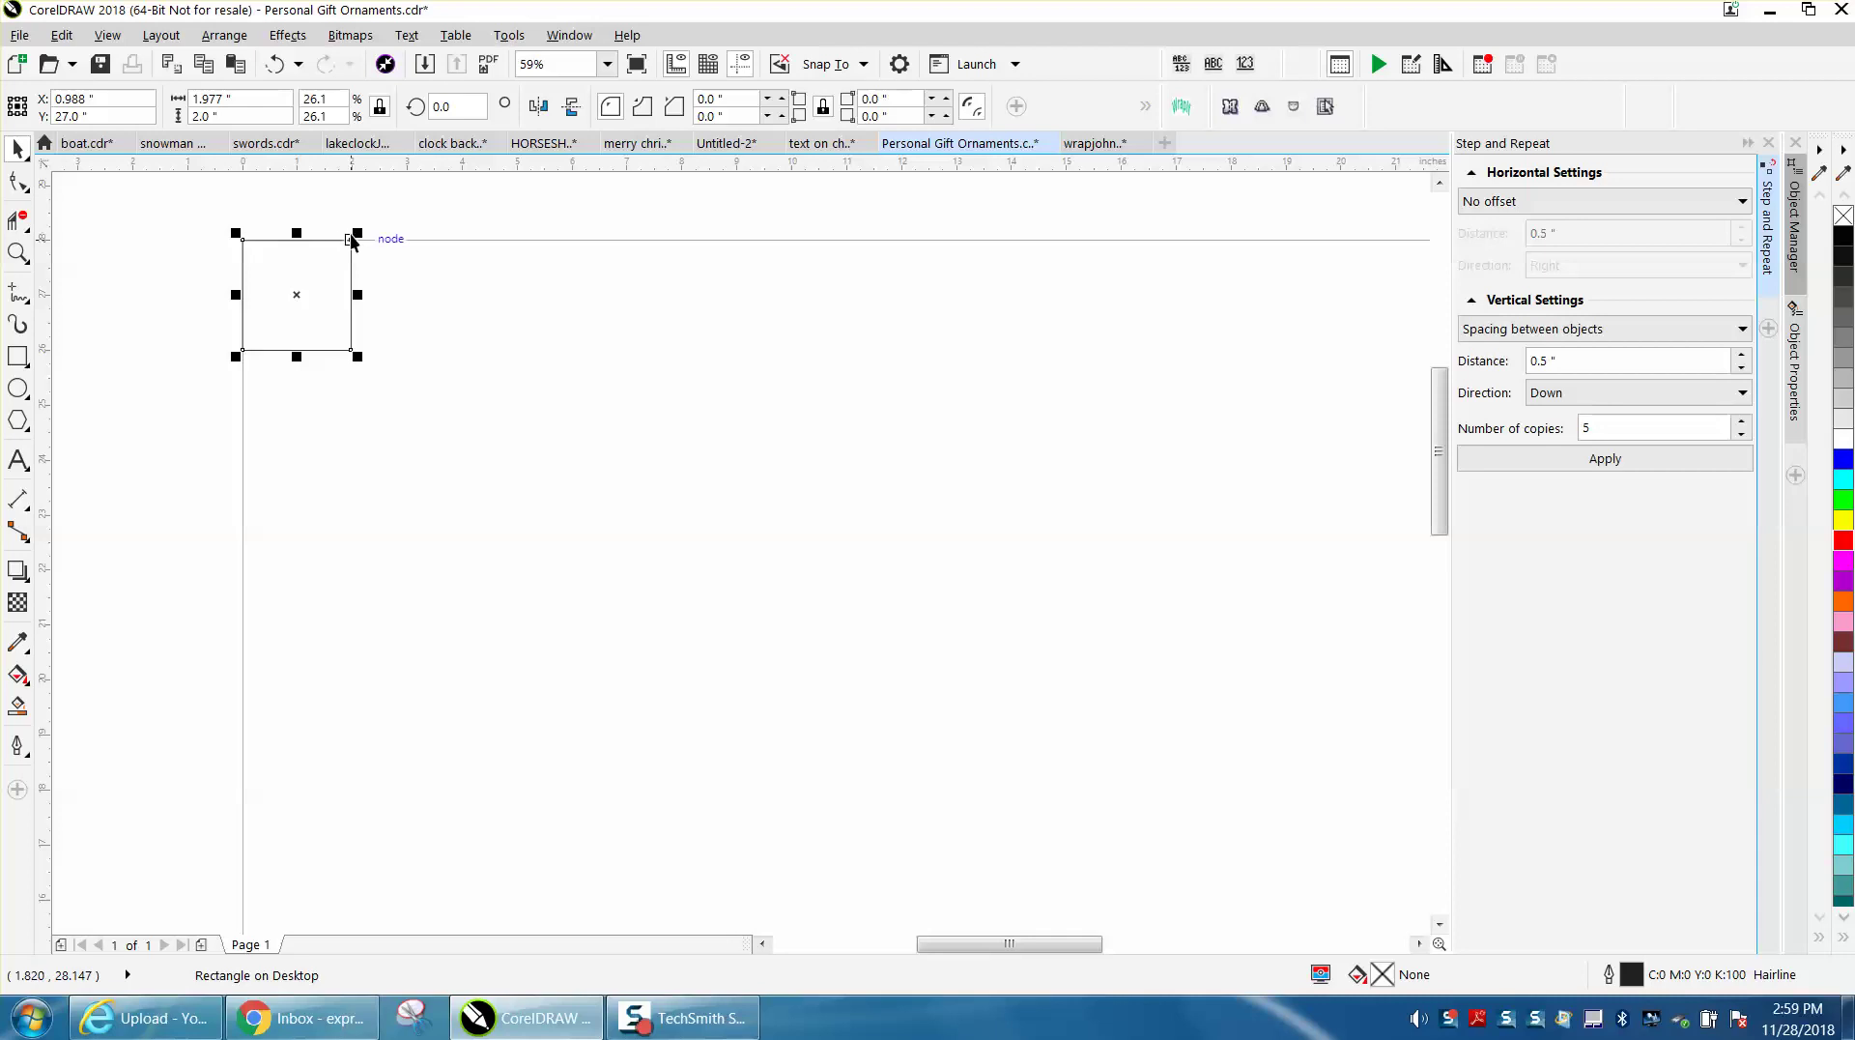
Step: Set horizontal Offset and vertical No offset, try five copies, then undo the overlap
left_click(1743, 203)
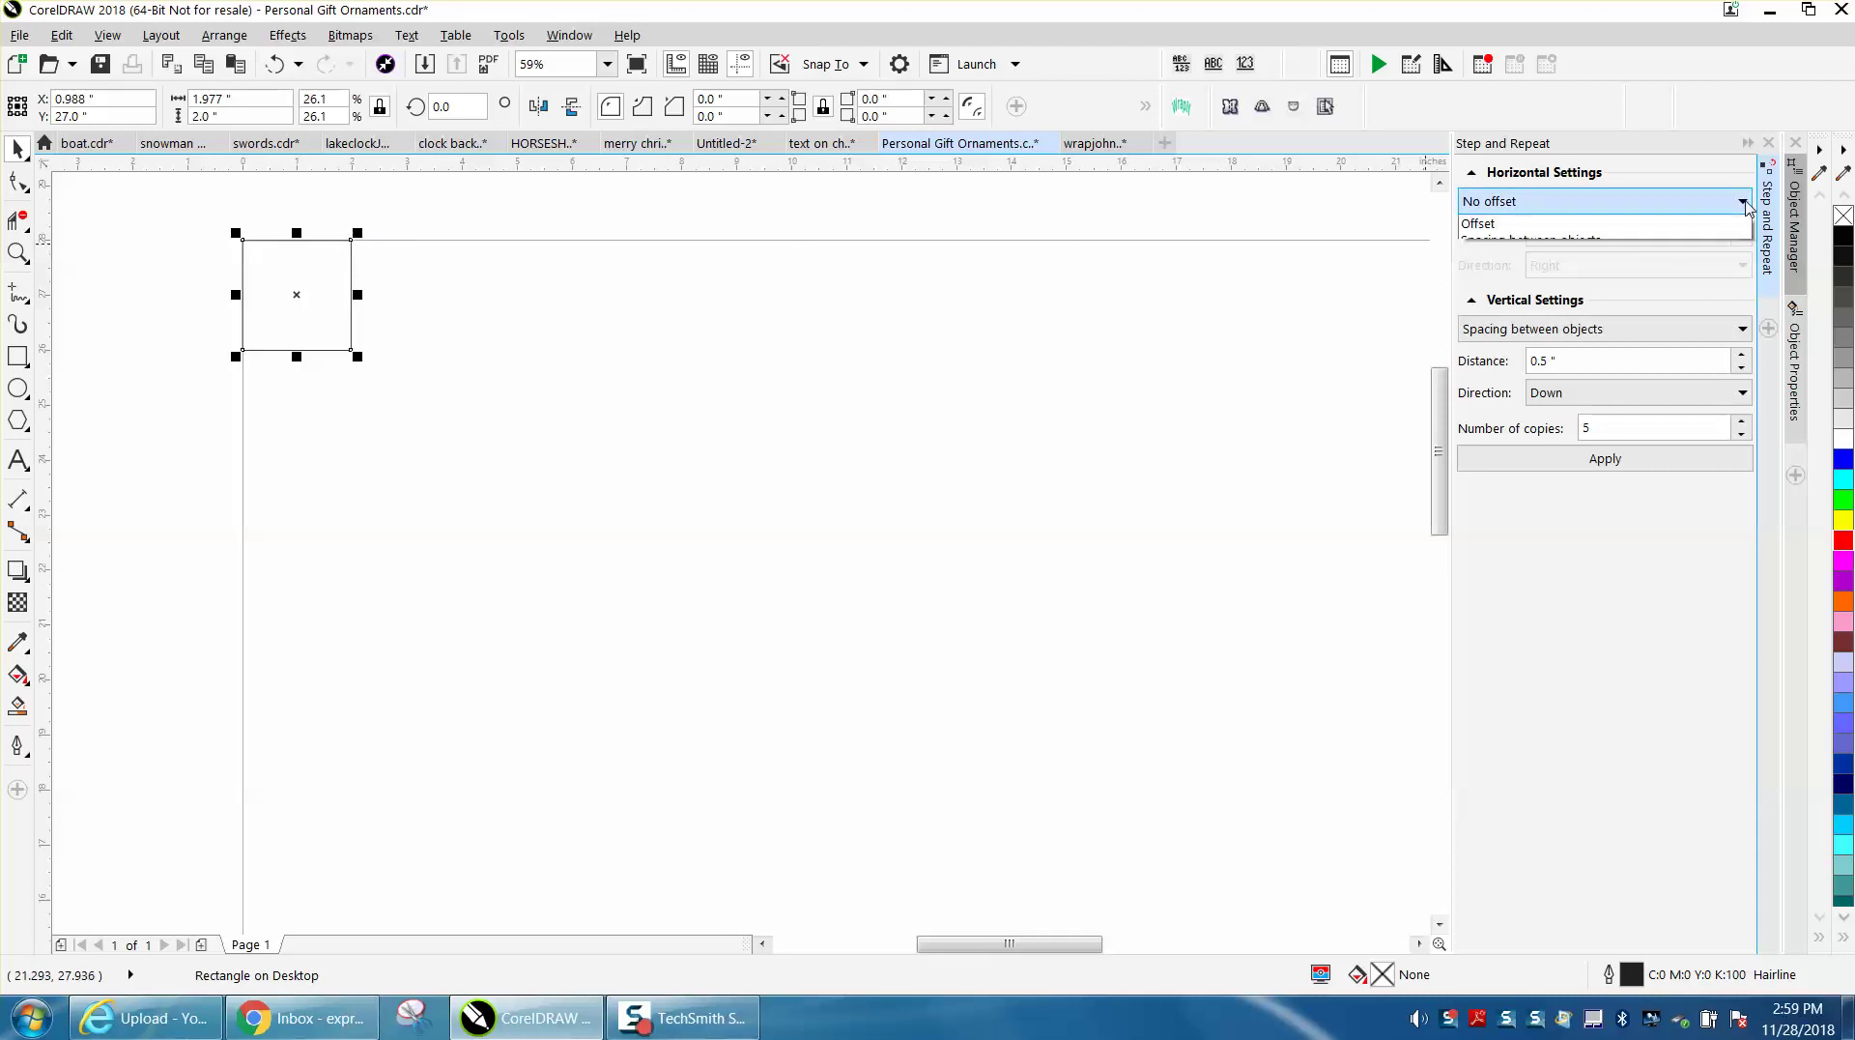
left_click(1489, 240)
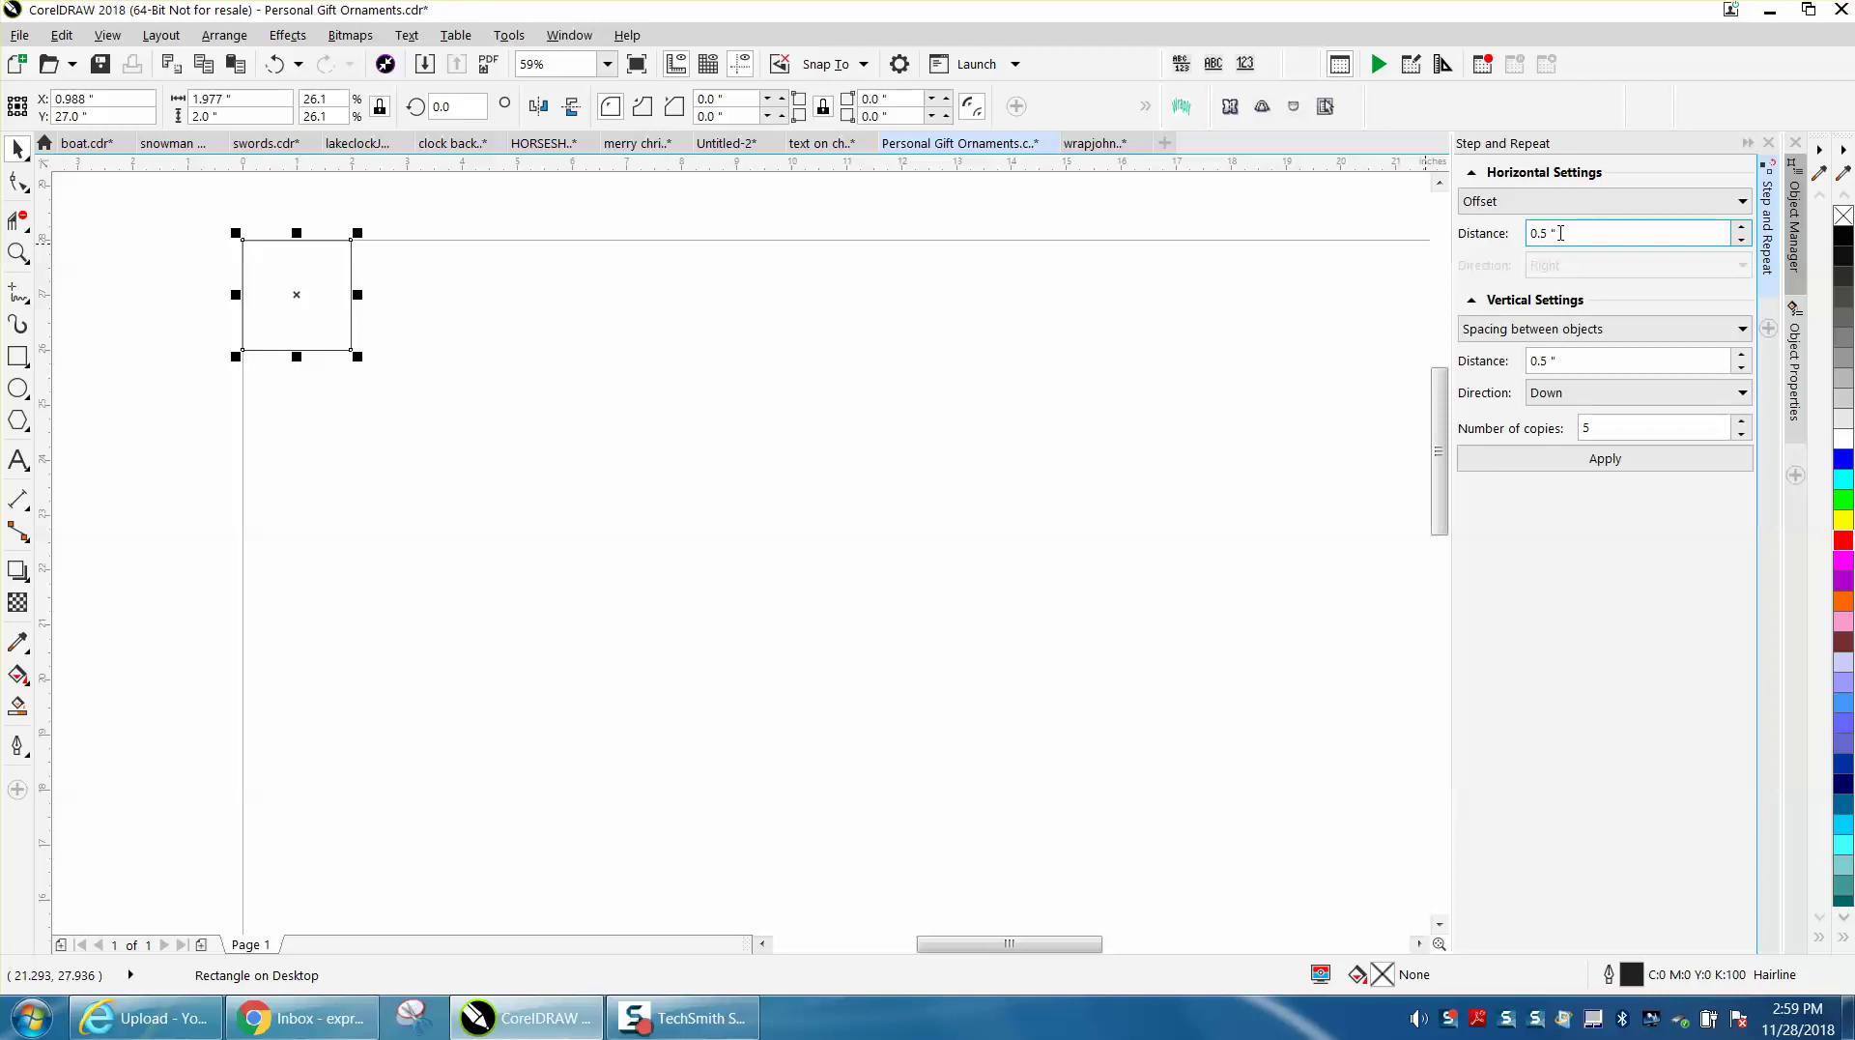
left_click(1740, 329)
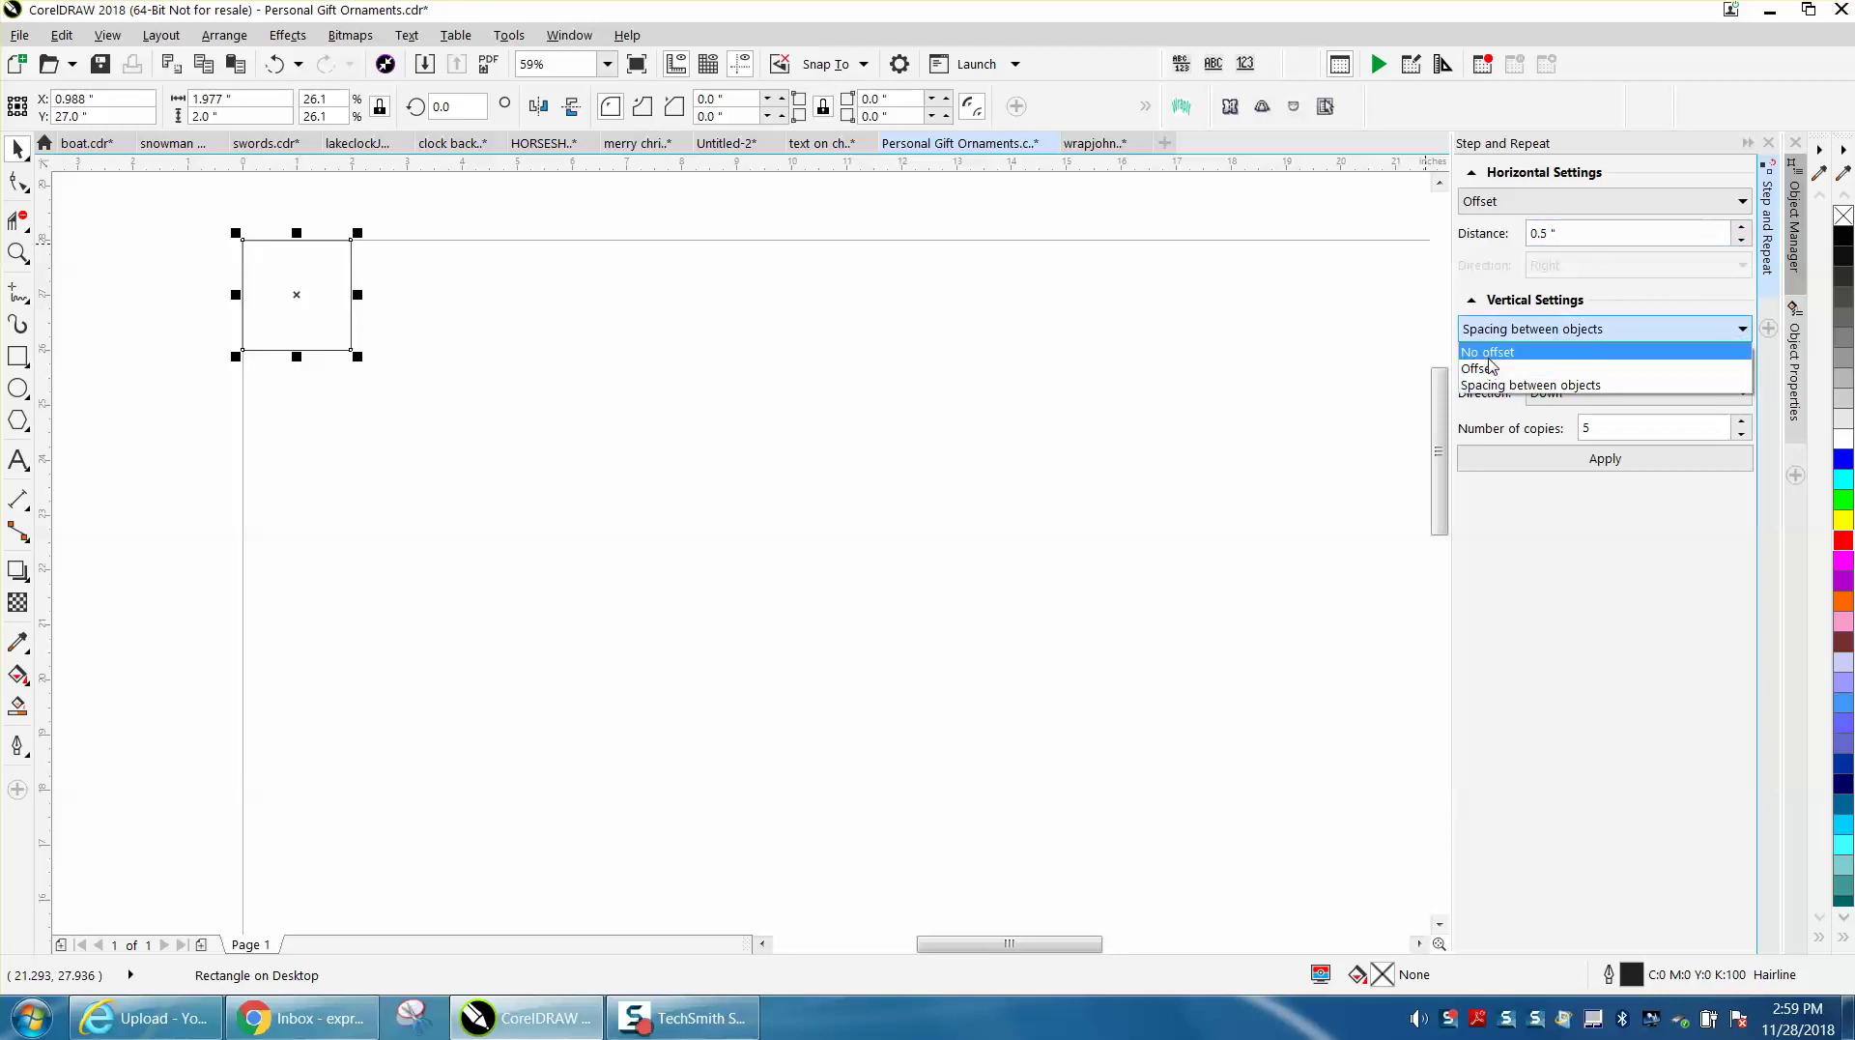
left_click(1494, 354)
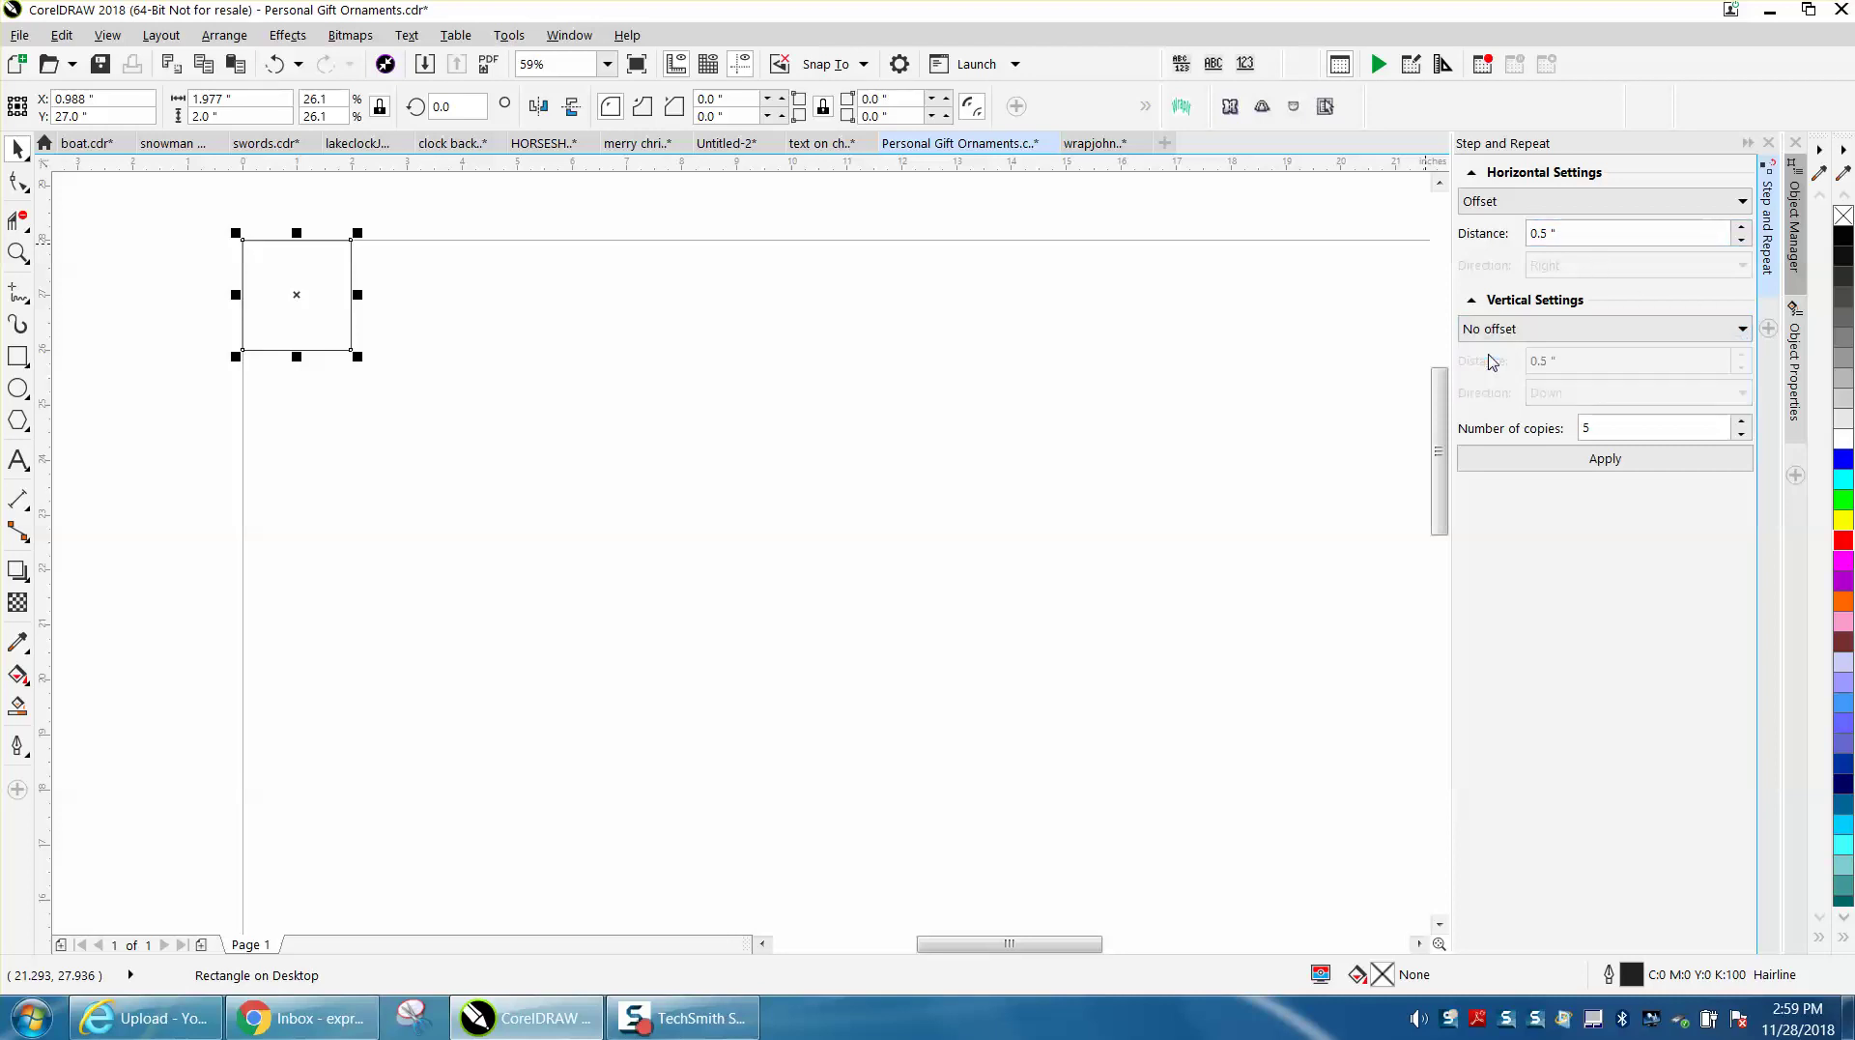
left_click(1605, 460)
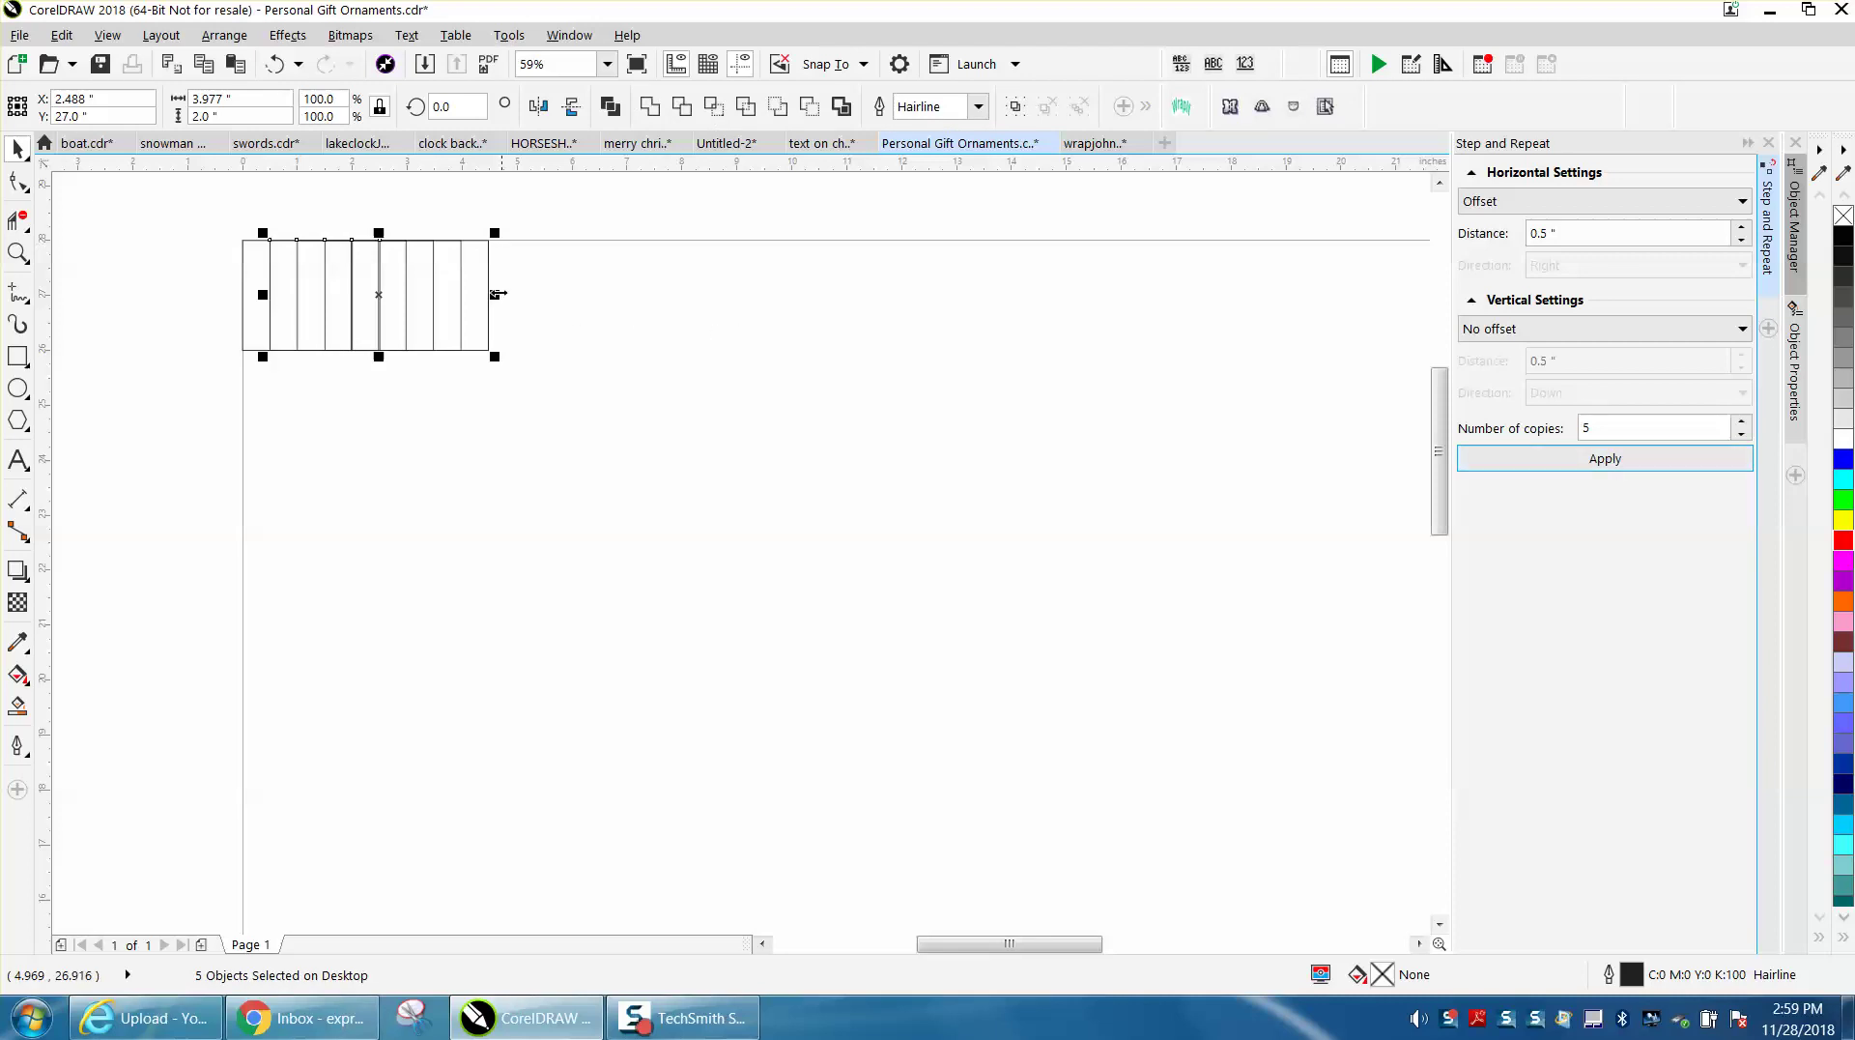
left_click(274, 74)
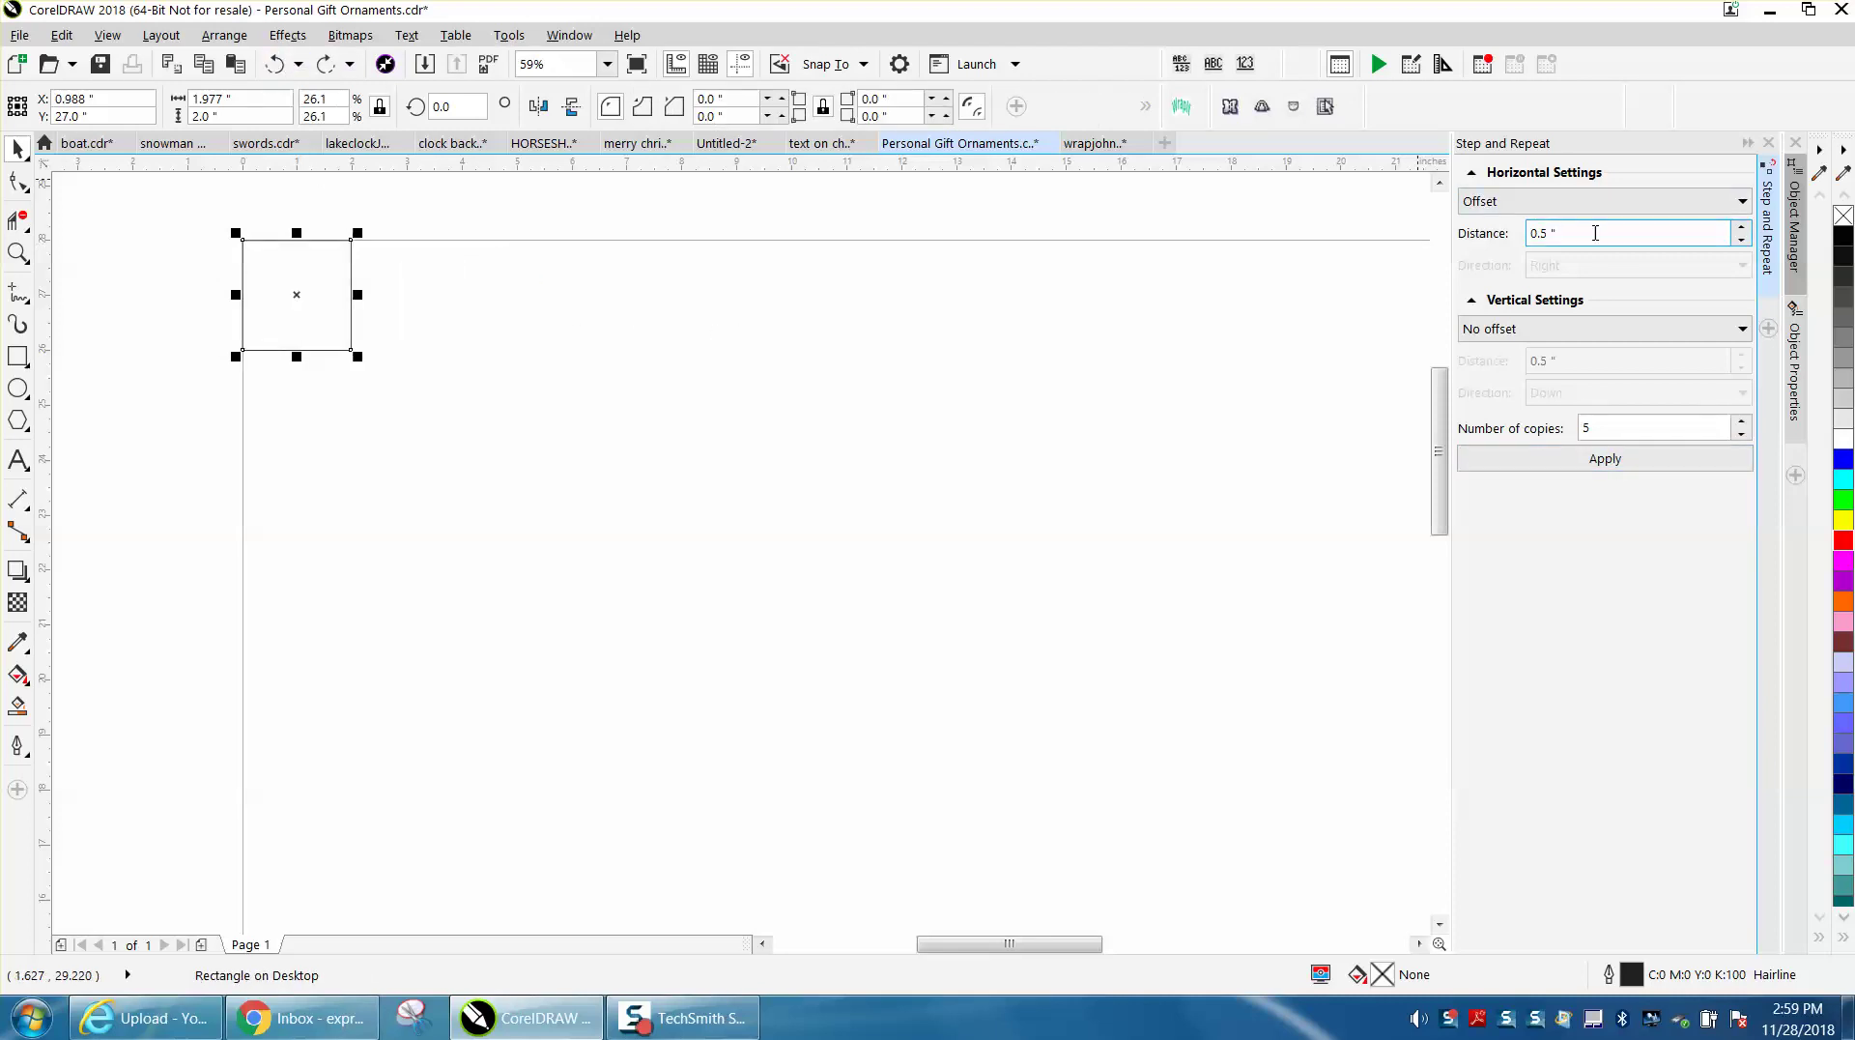
Step: Undo a 2.5" spaced attempt, then apply five copies at 2" horizontal offset
left_click_drag(1599, 233, 1462, 233)
type("2.5")
left_click(1601, 462)
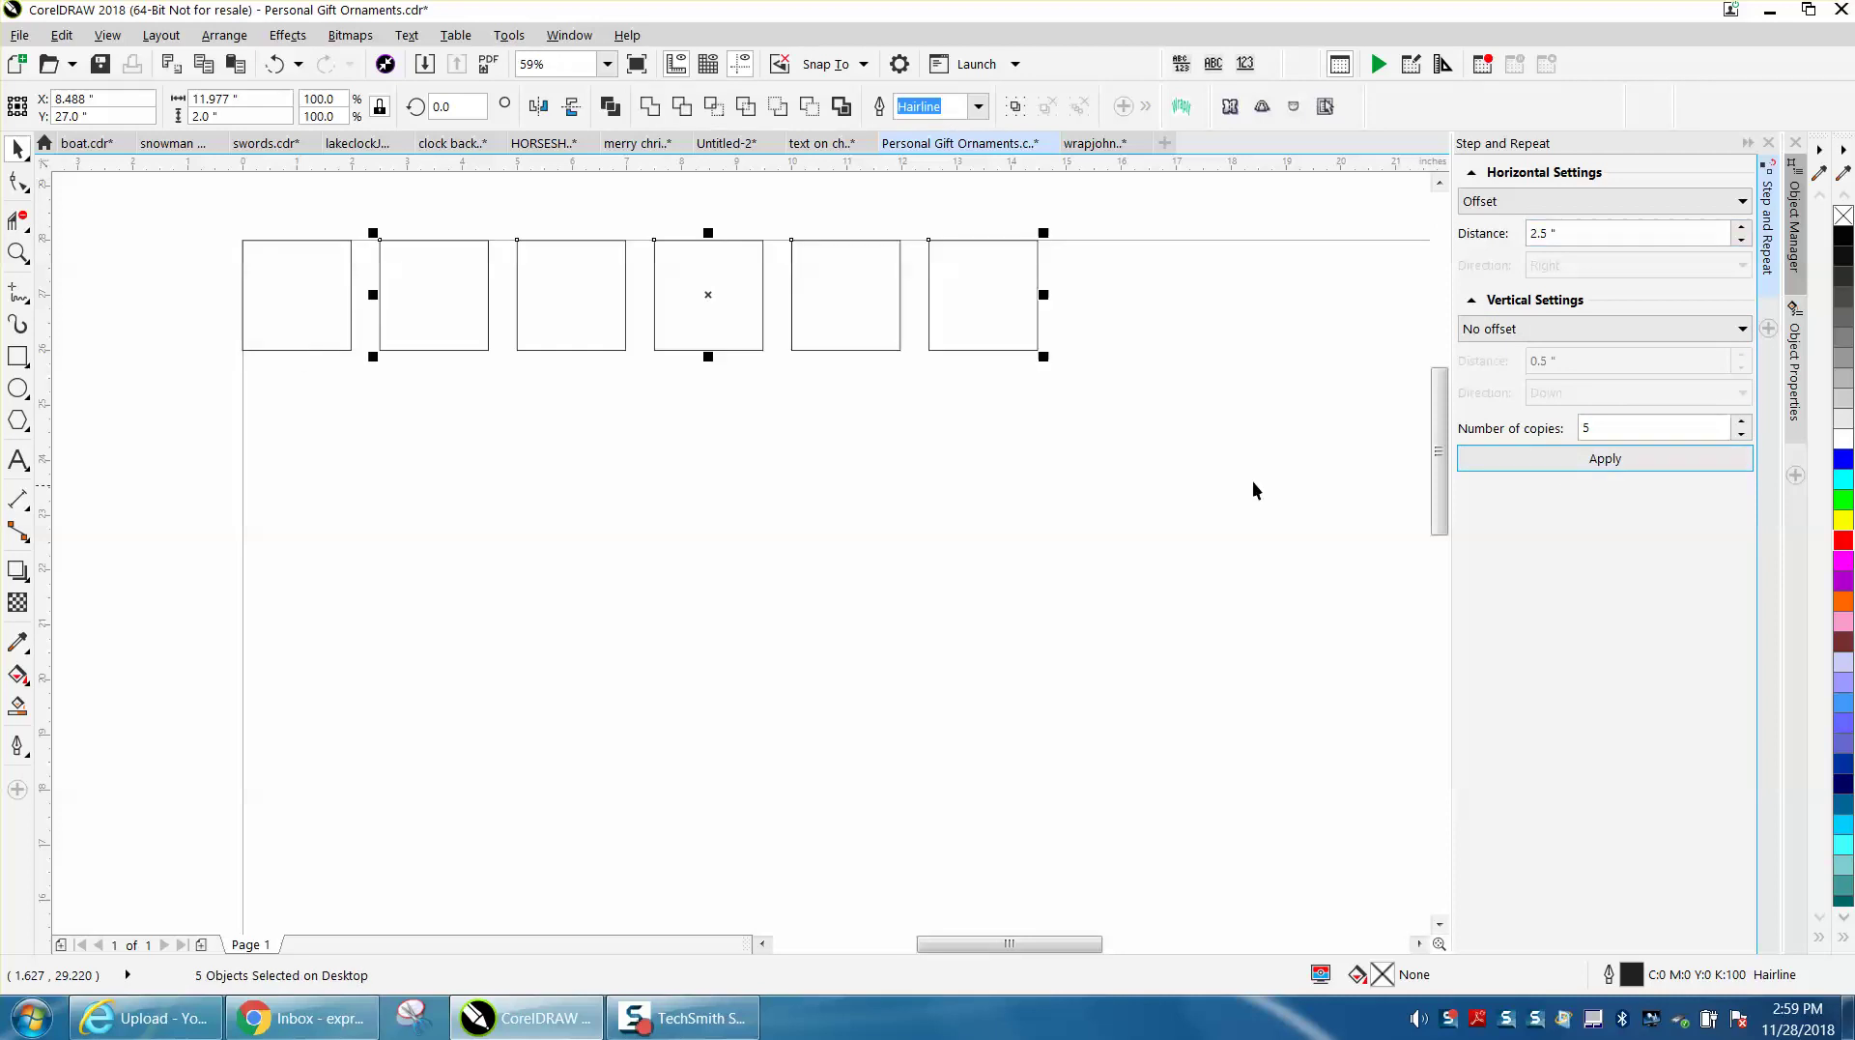
left_click(274, 64)
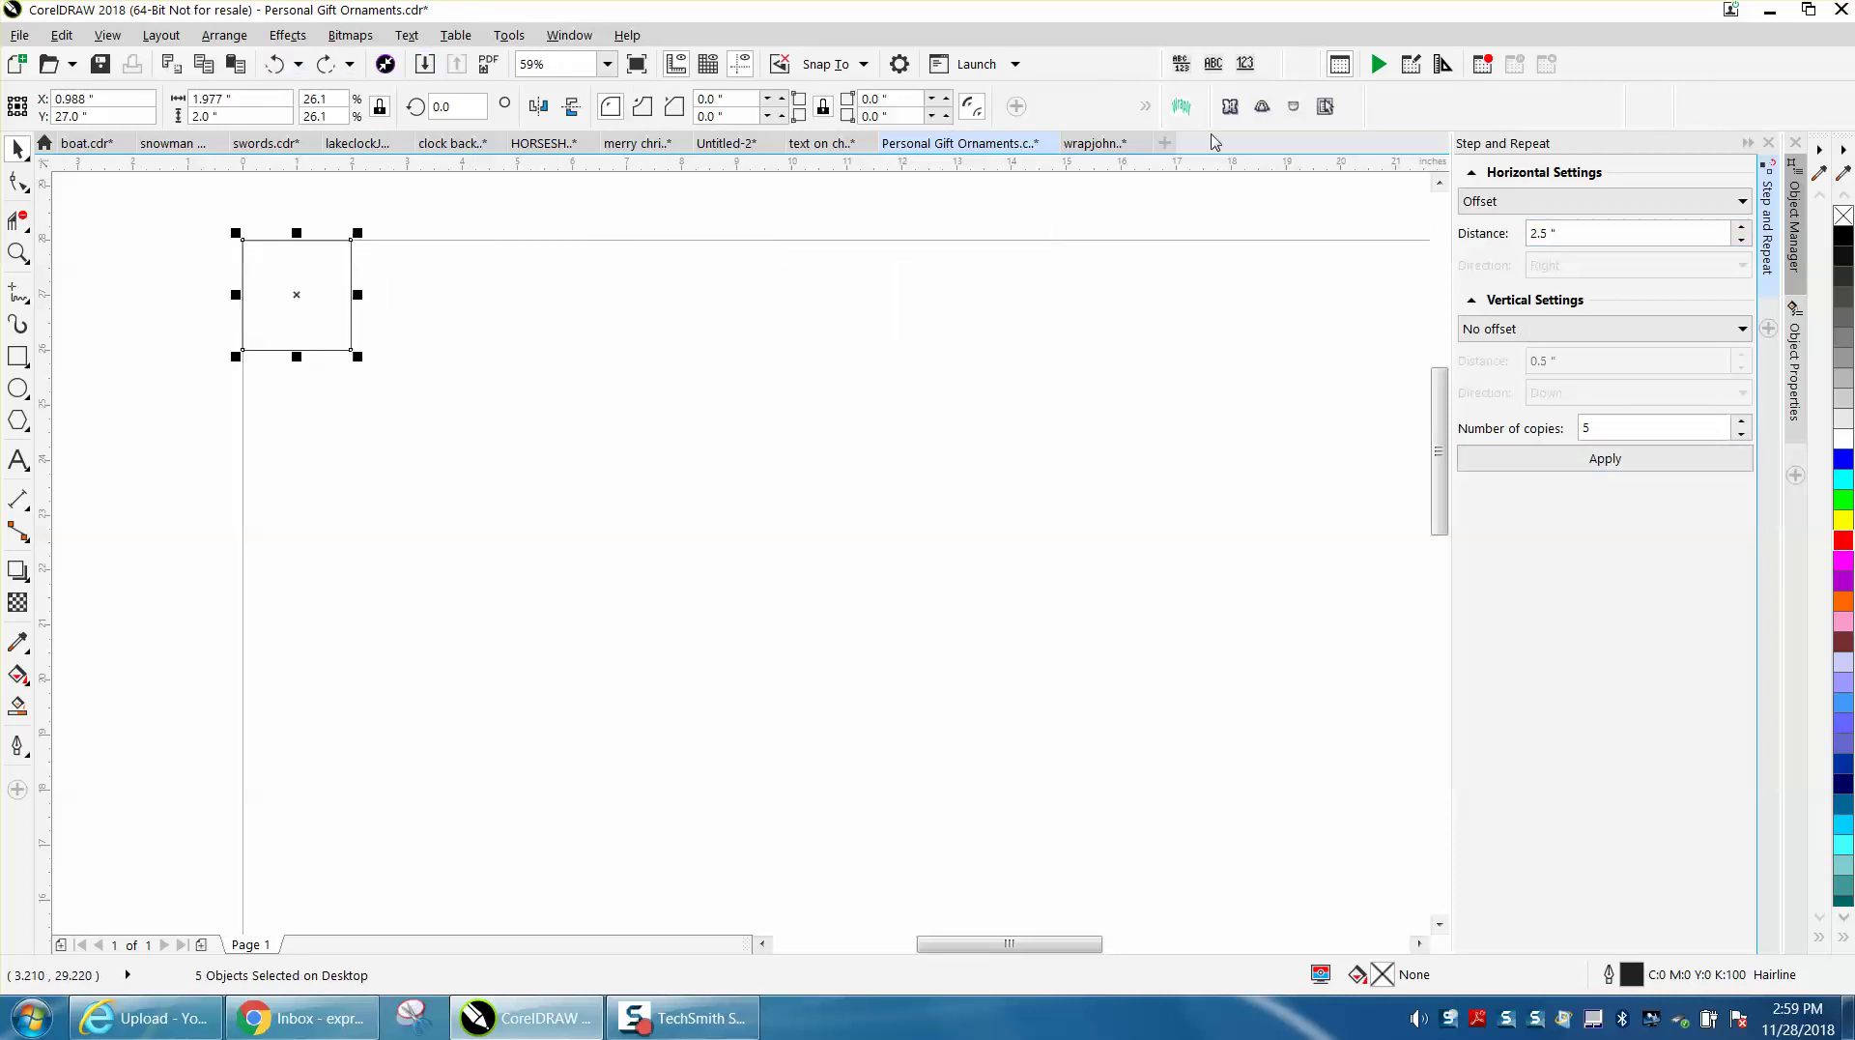
left_click(1578, 228)
left_click_drag(1578, 228, 1400, 216)
type("2")
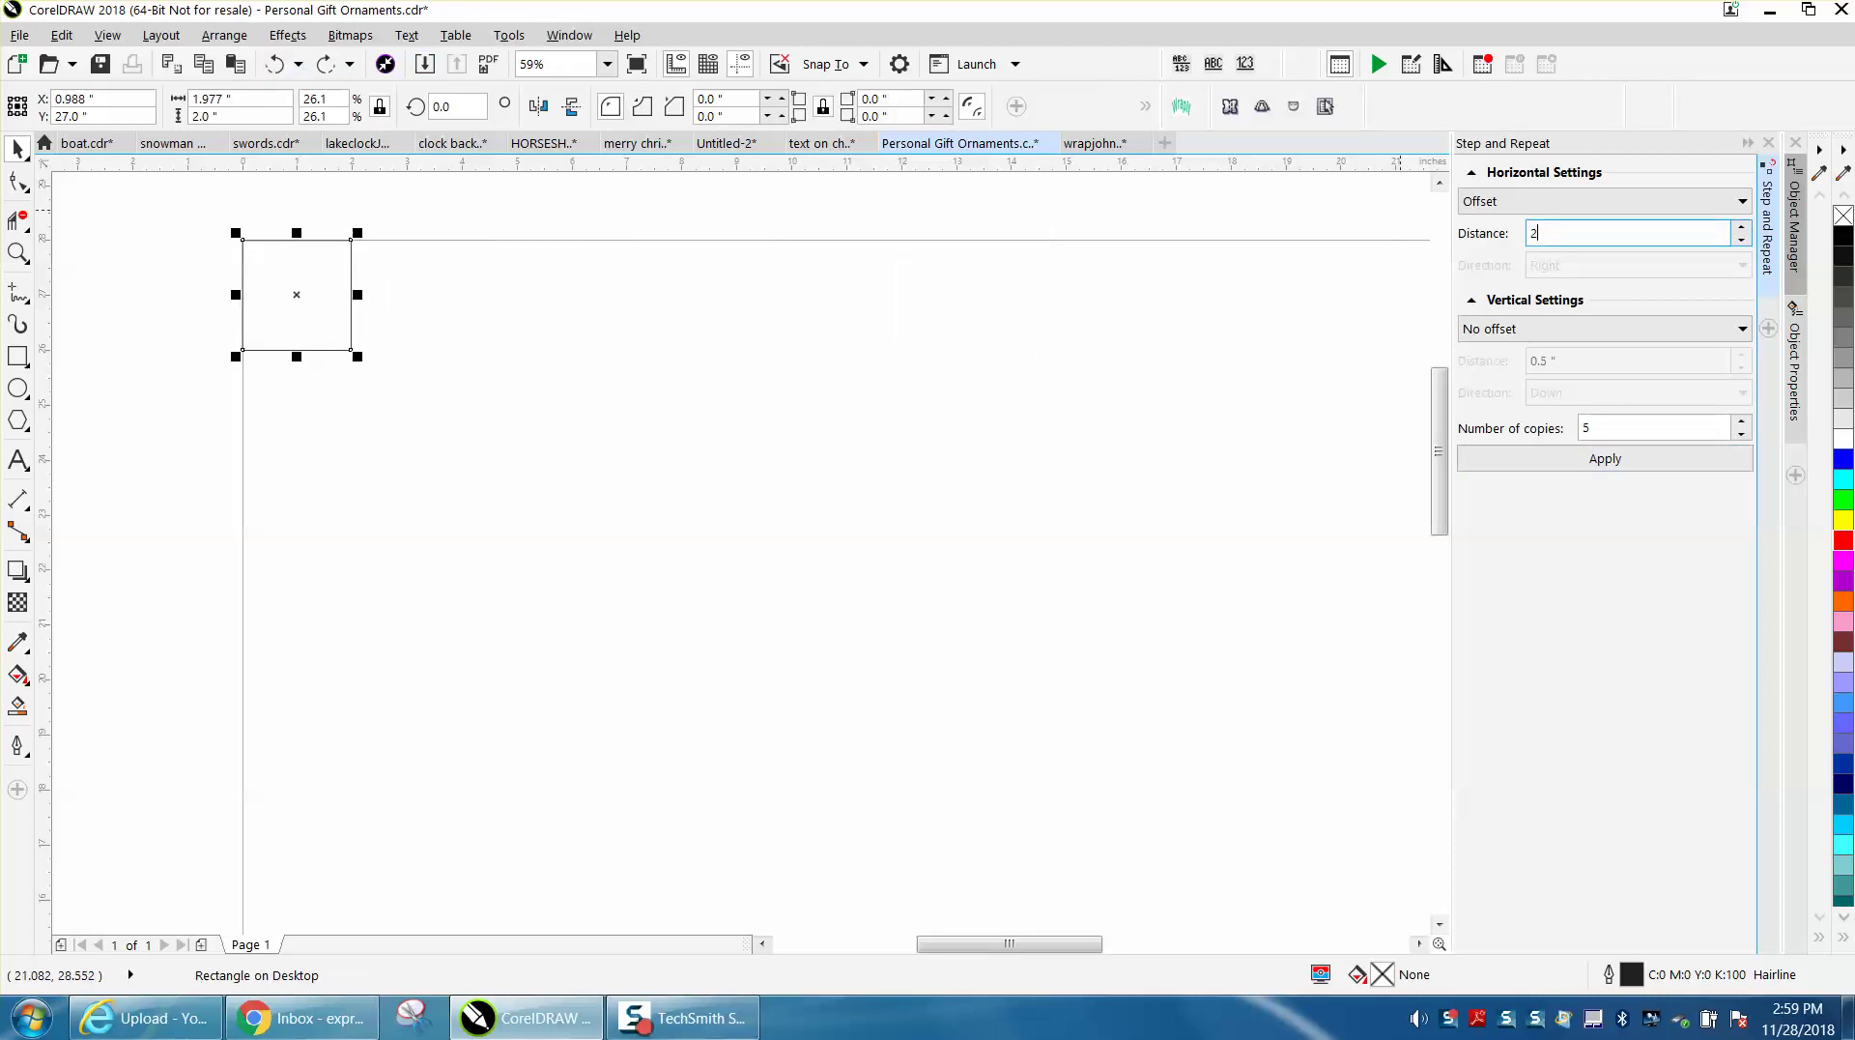
left_click(1612, 462)
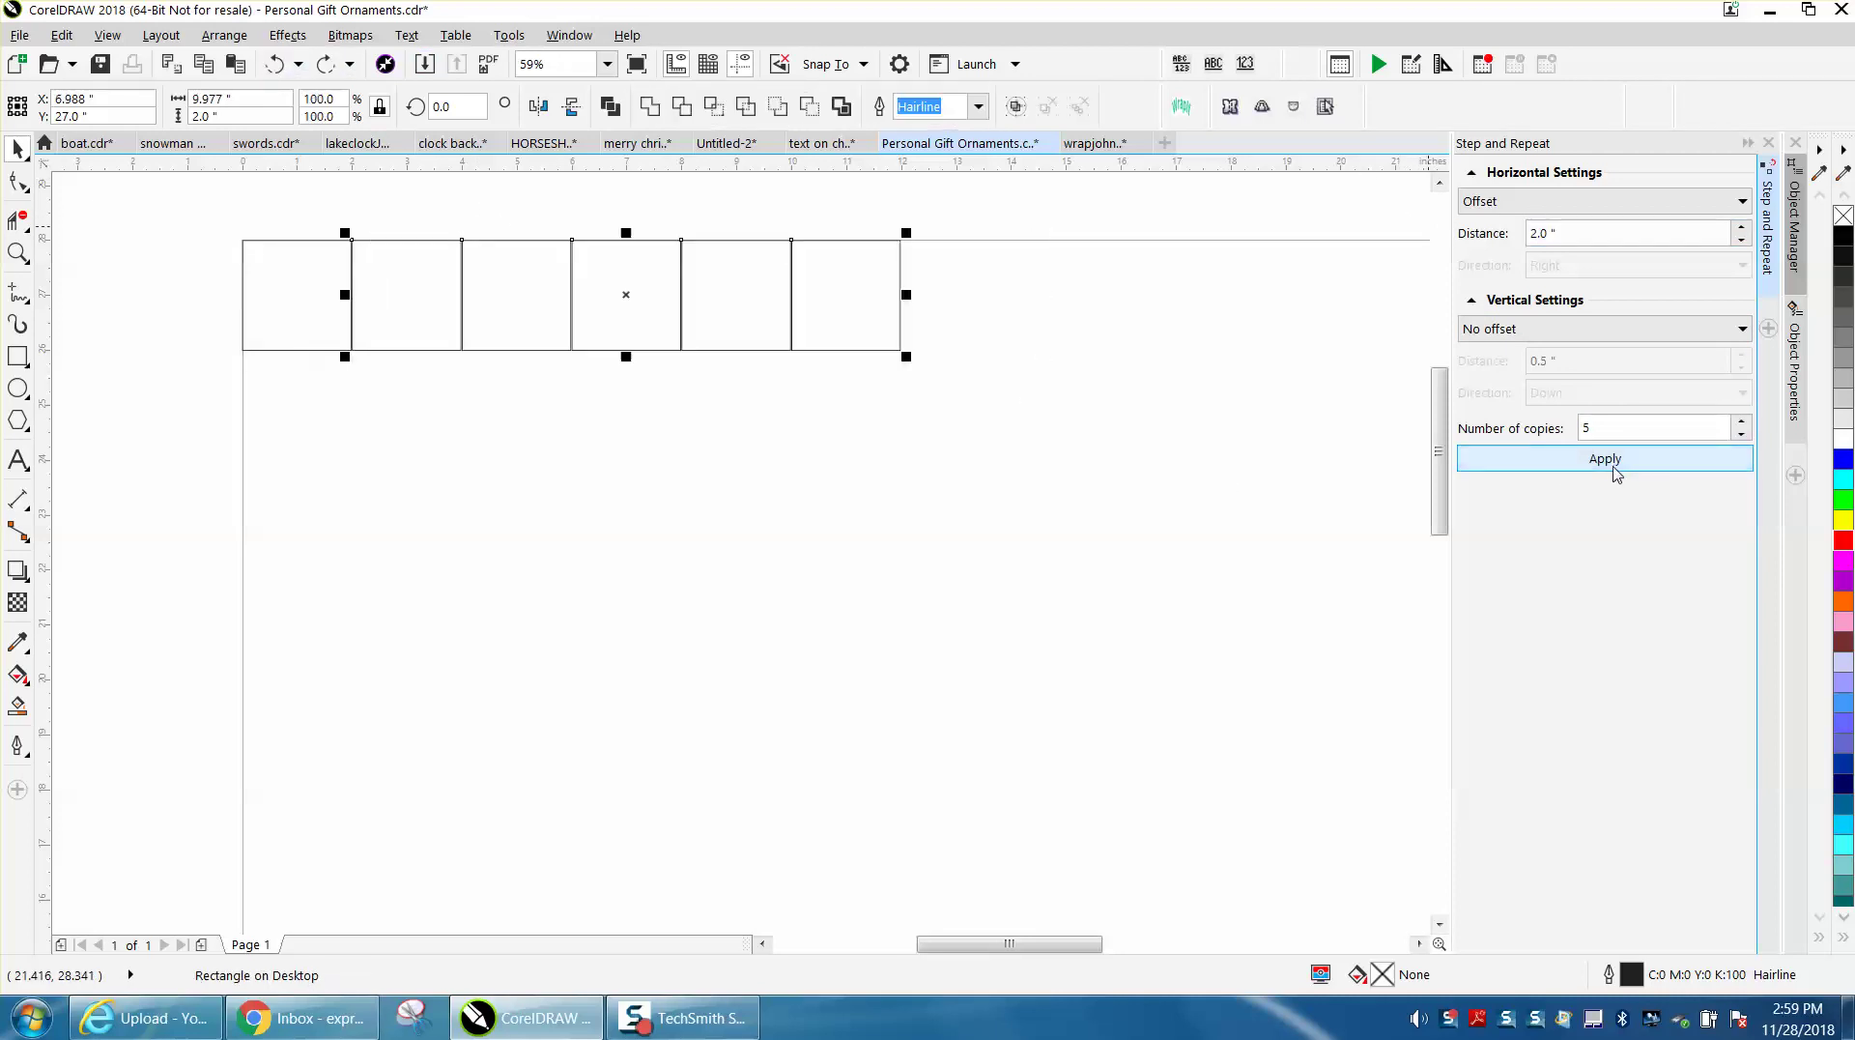
left_click(1282, 397)
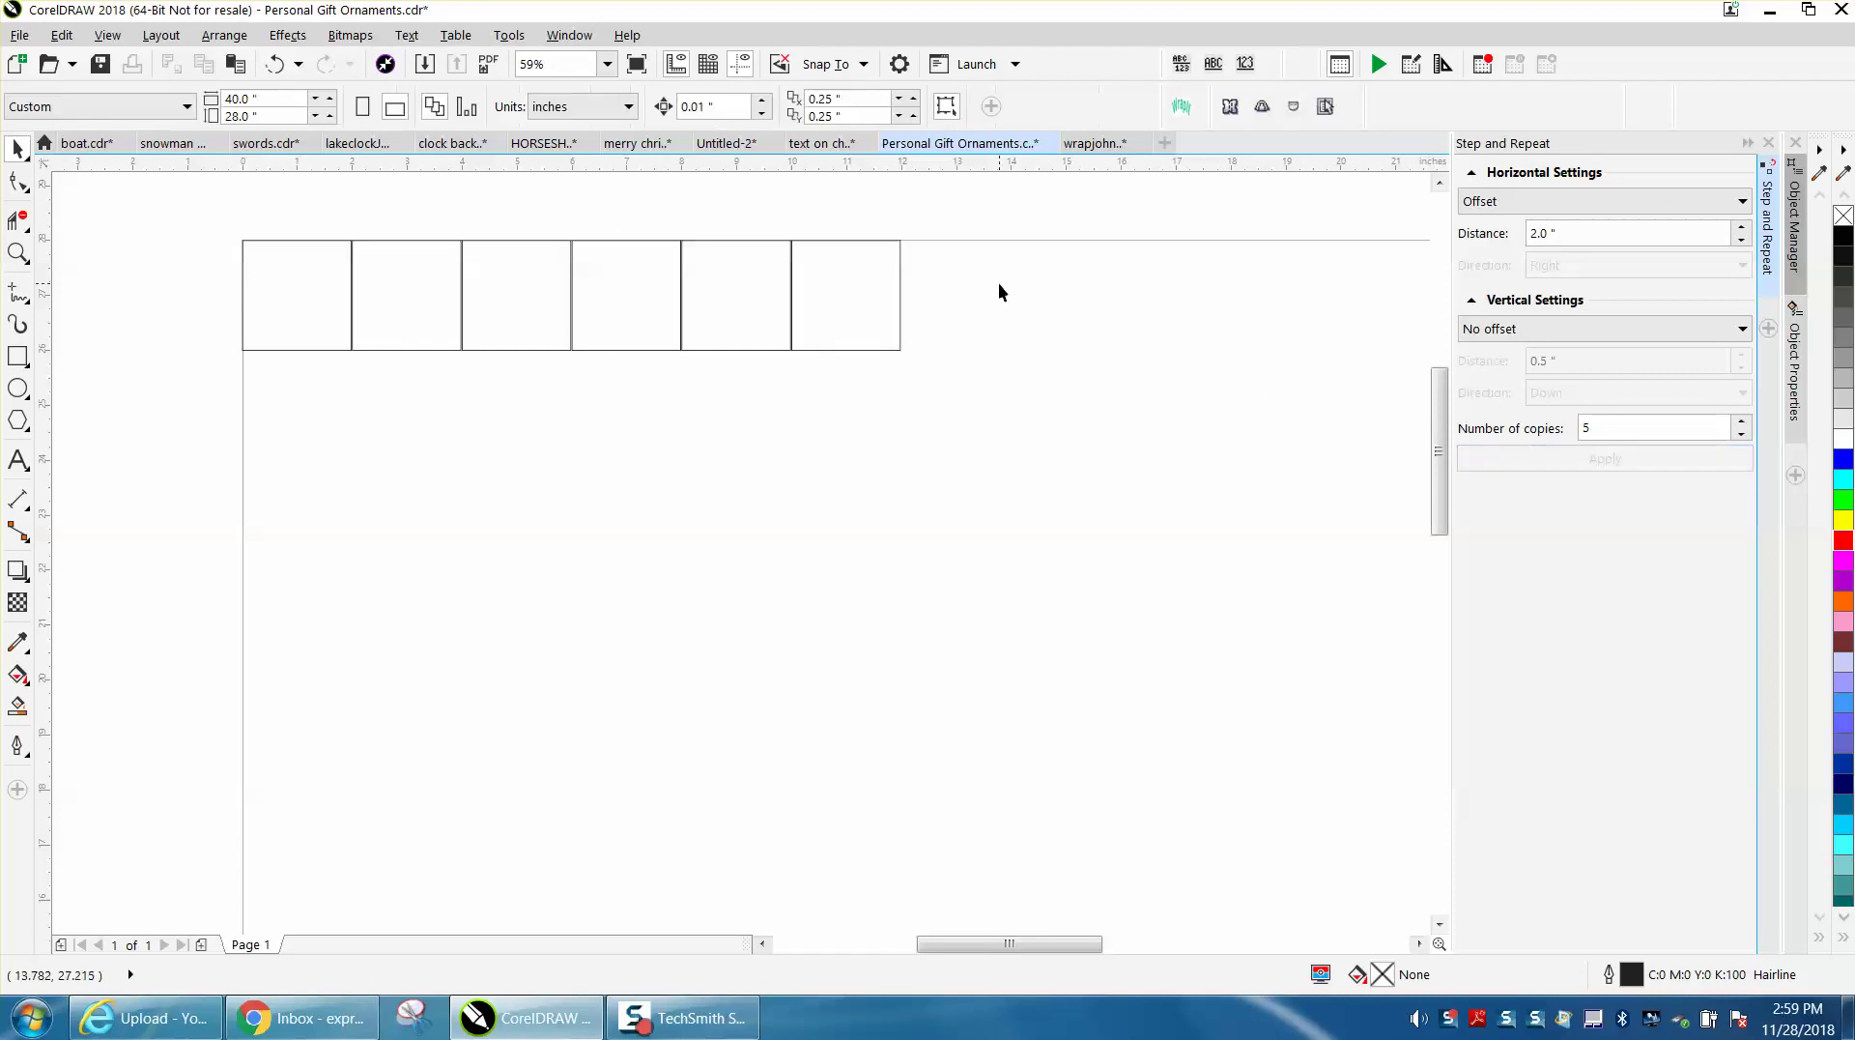
Step: Collapse the Step and Repeat docker to a side tab and browse the docker lists
left_click(1747, 144)
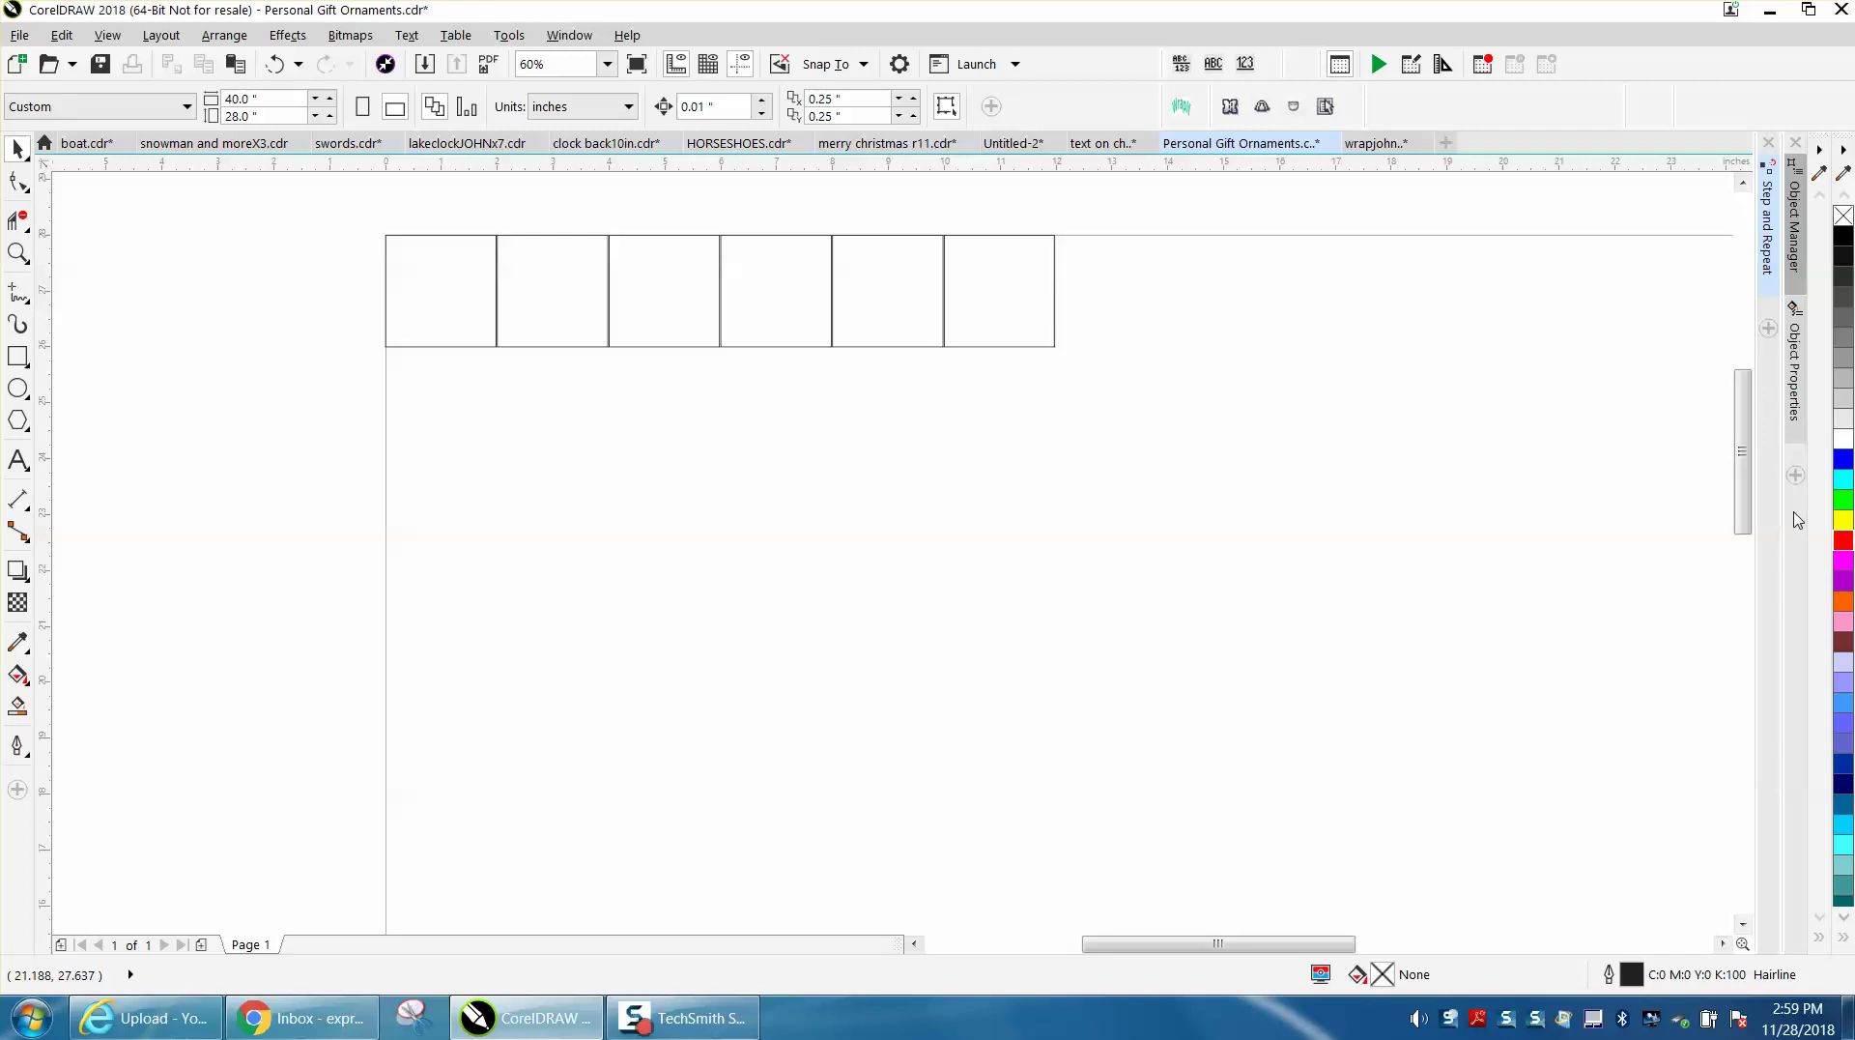
left_click(1796, 476)
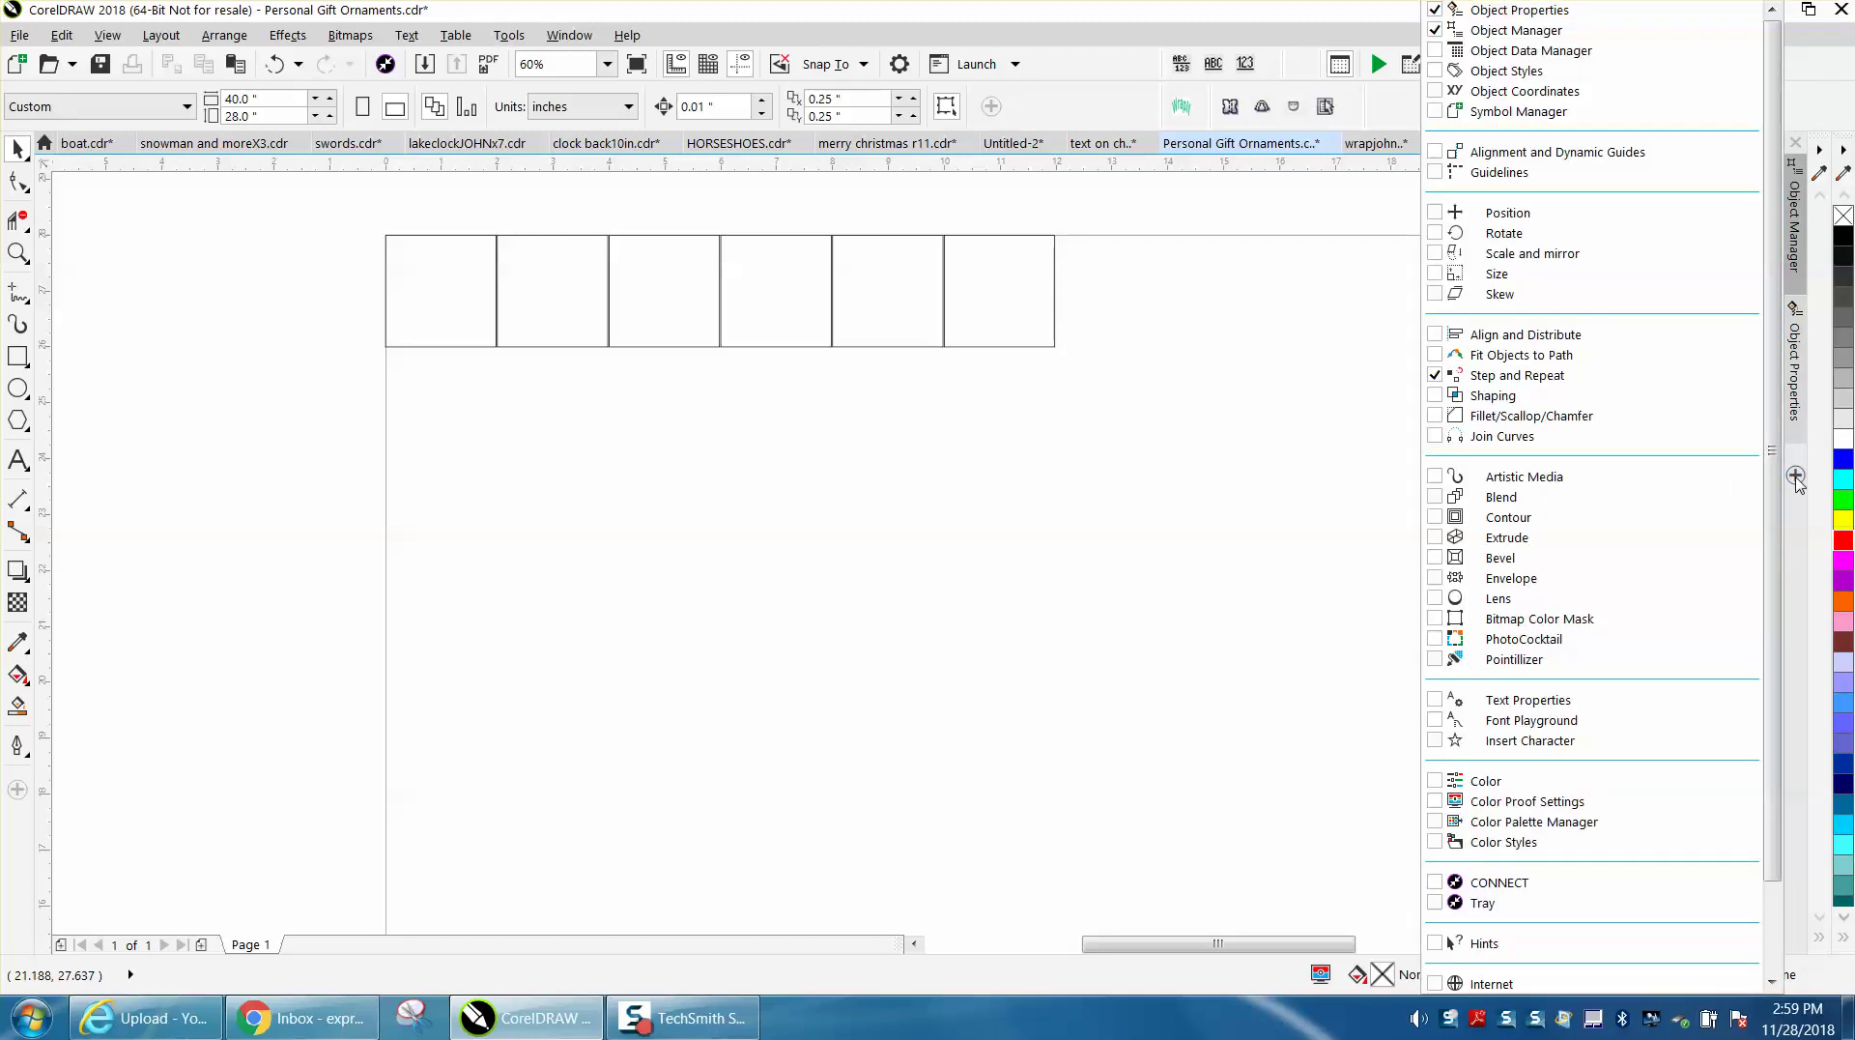
left_click(1411, 467)
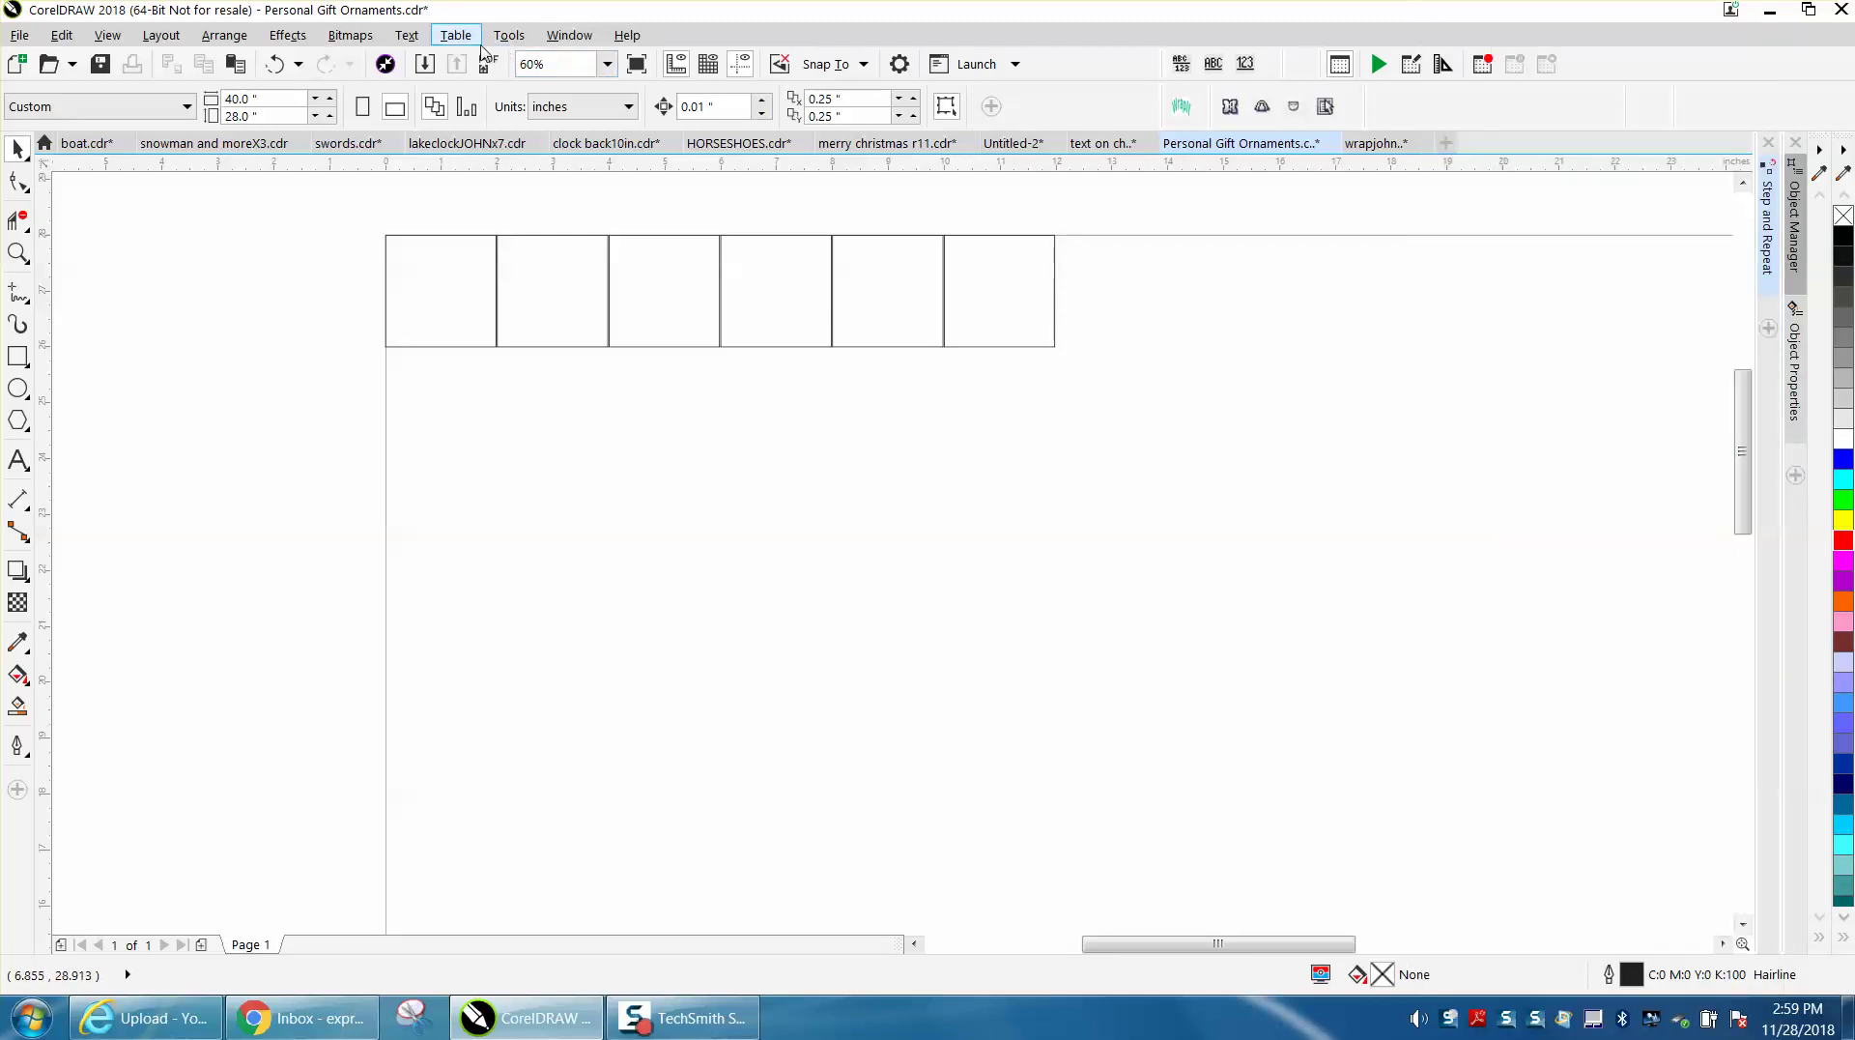
left_click(560, 36)
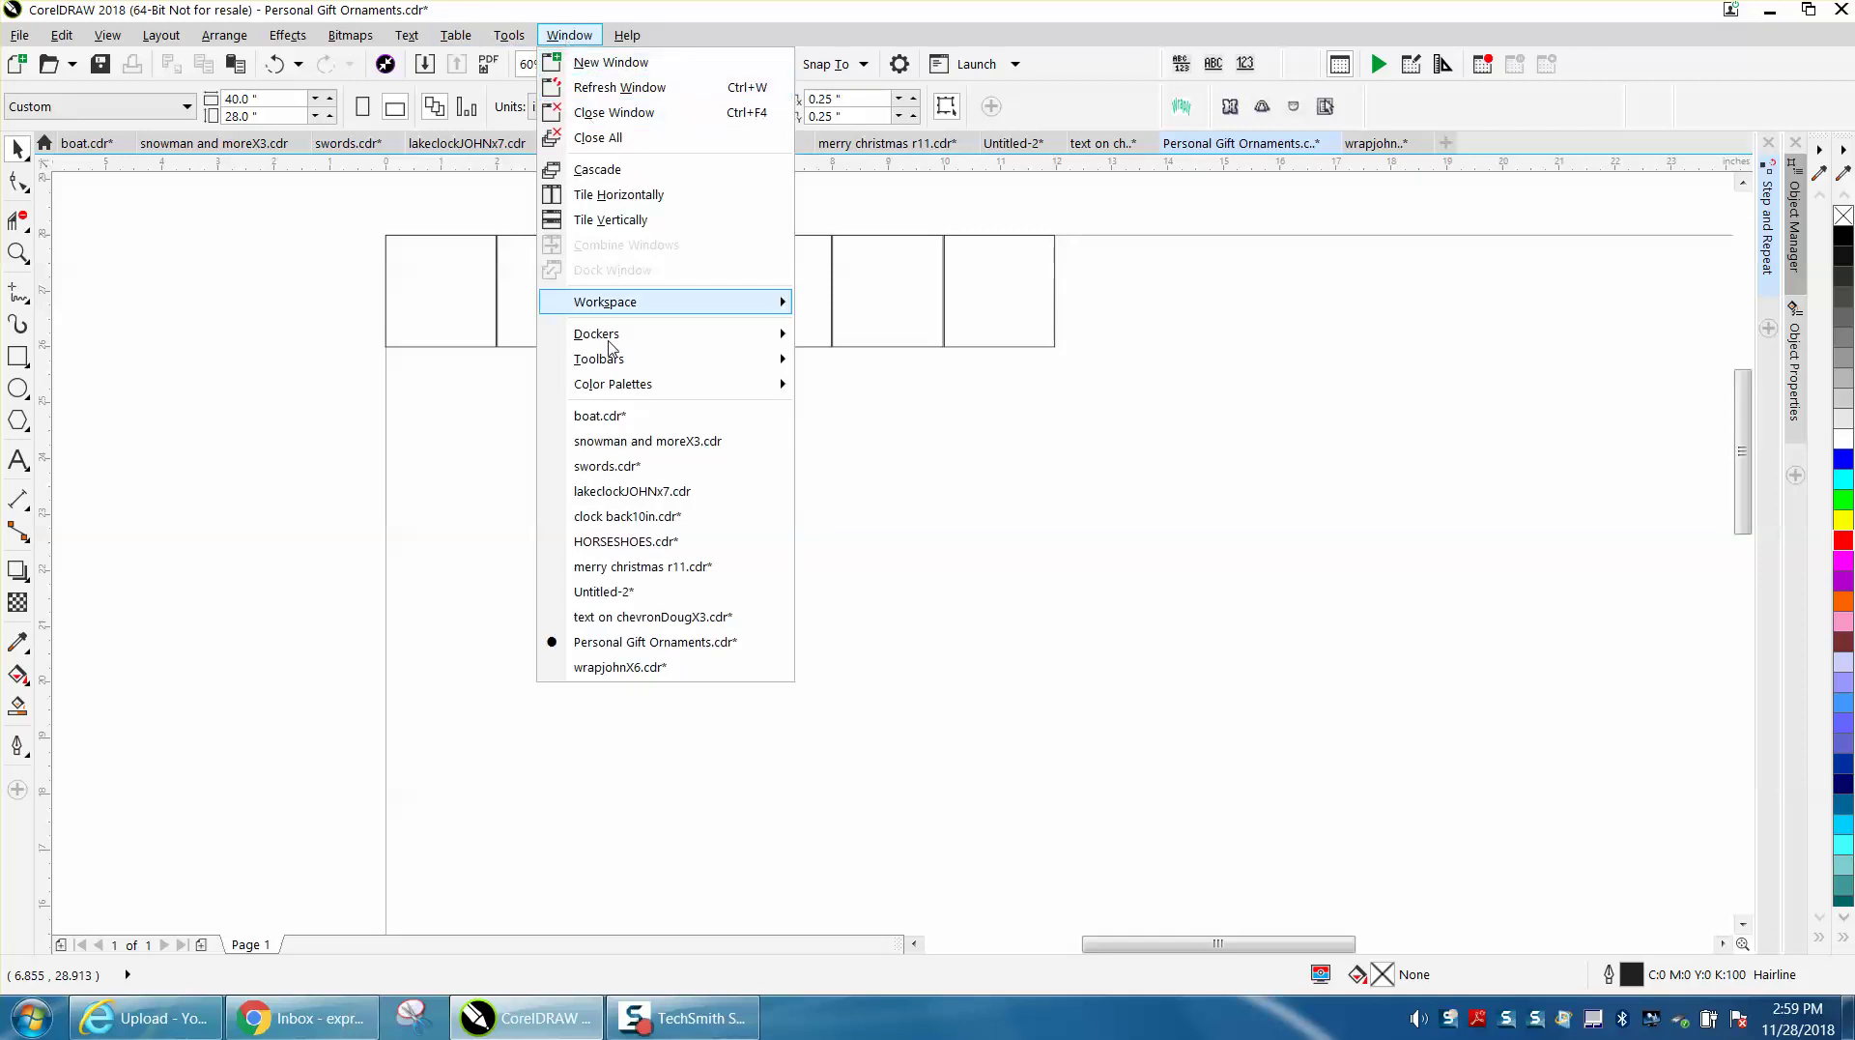
mouse_move(610, 342)
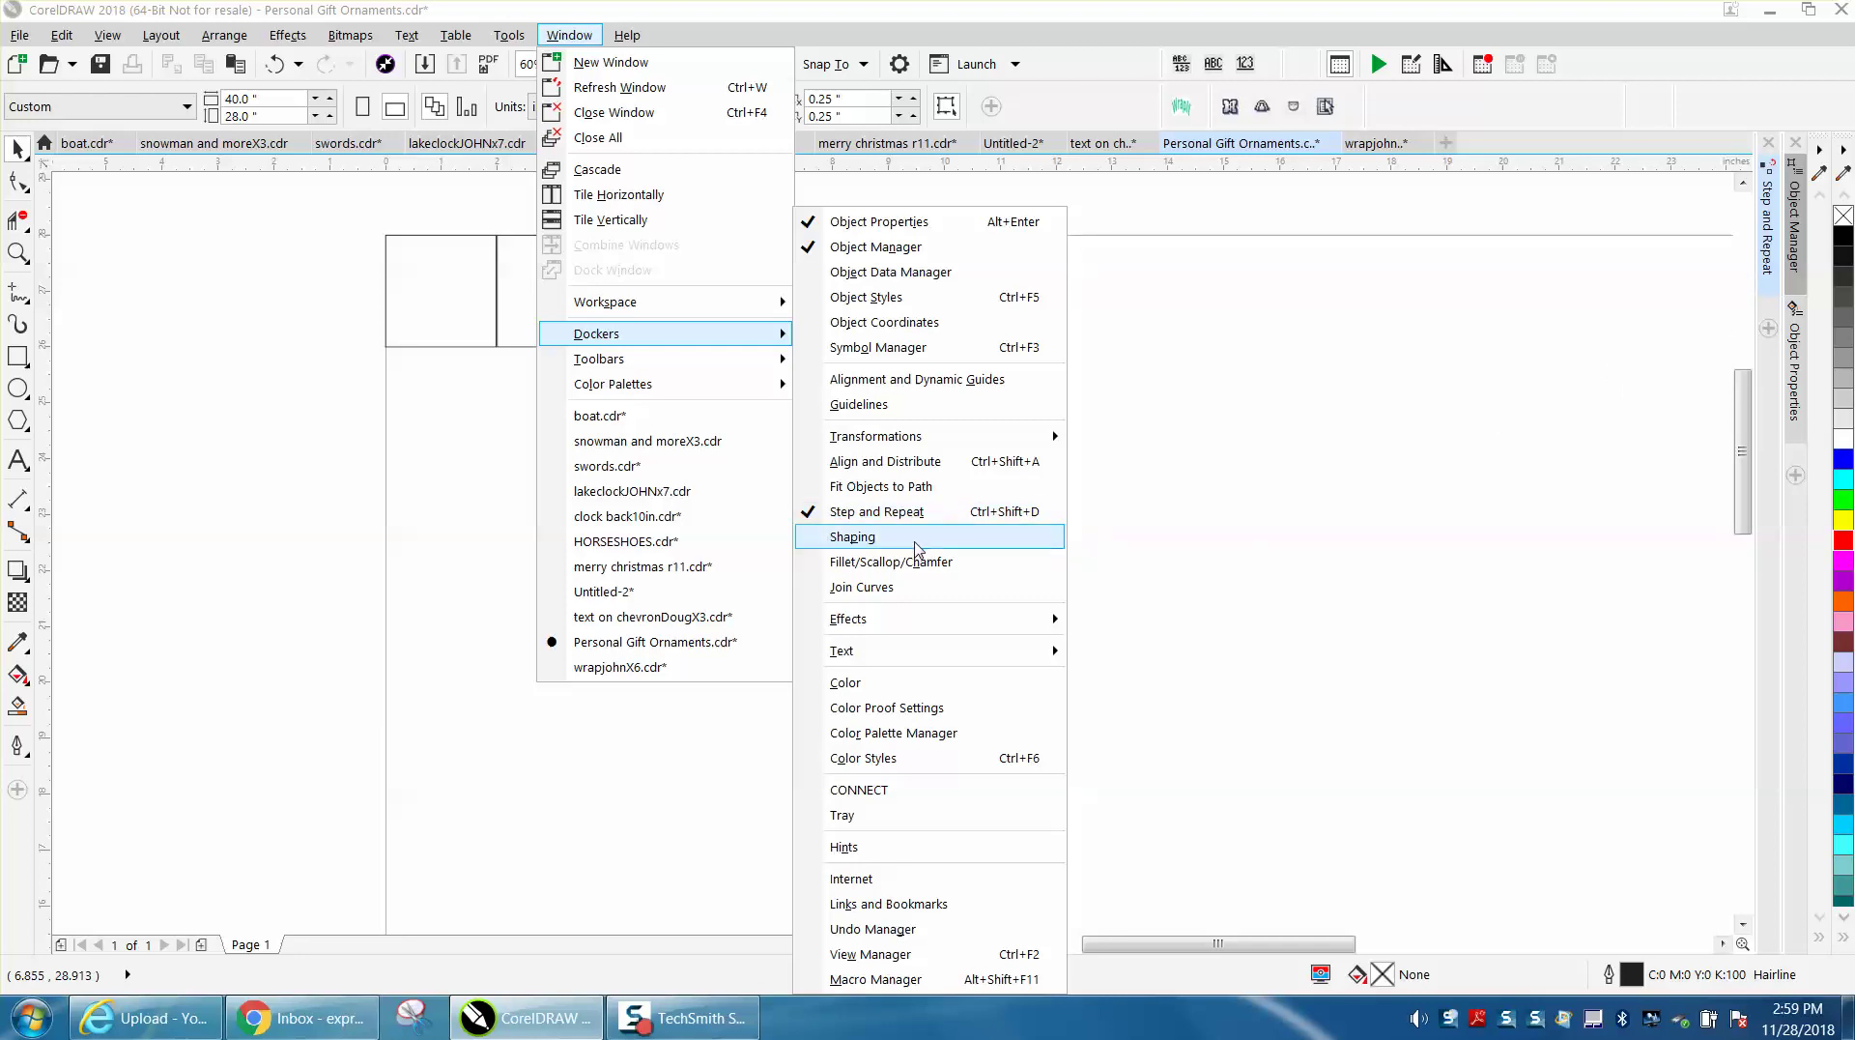
Step: Open the Fillet/Scallop/Chamfer docker and move the sixth square below the row
left_click(875, 562)
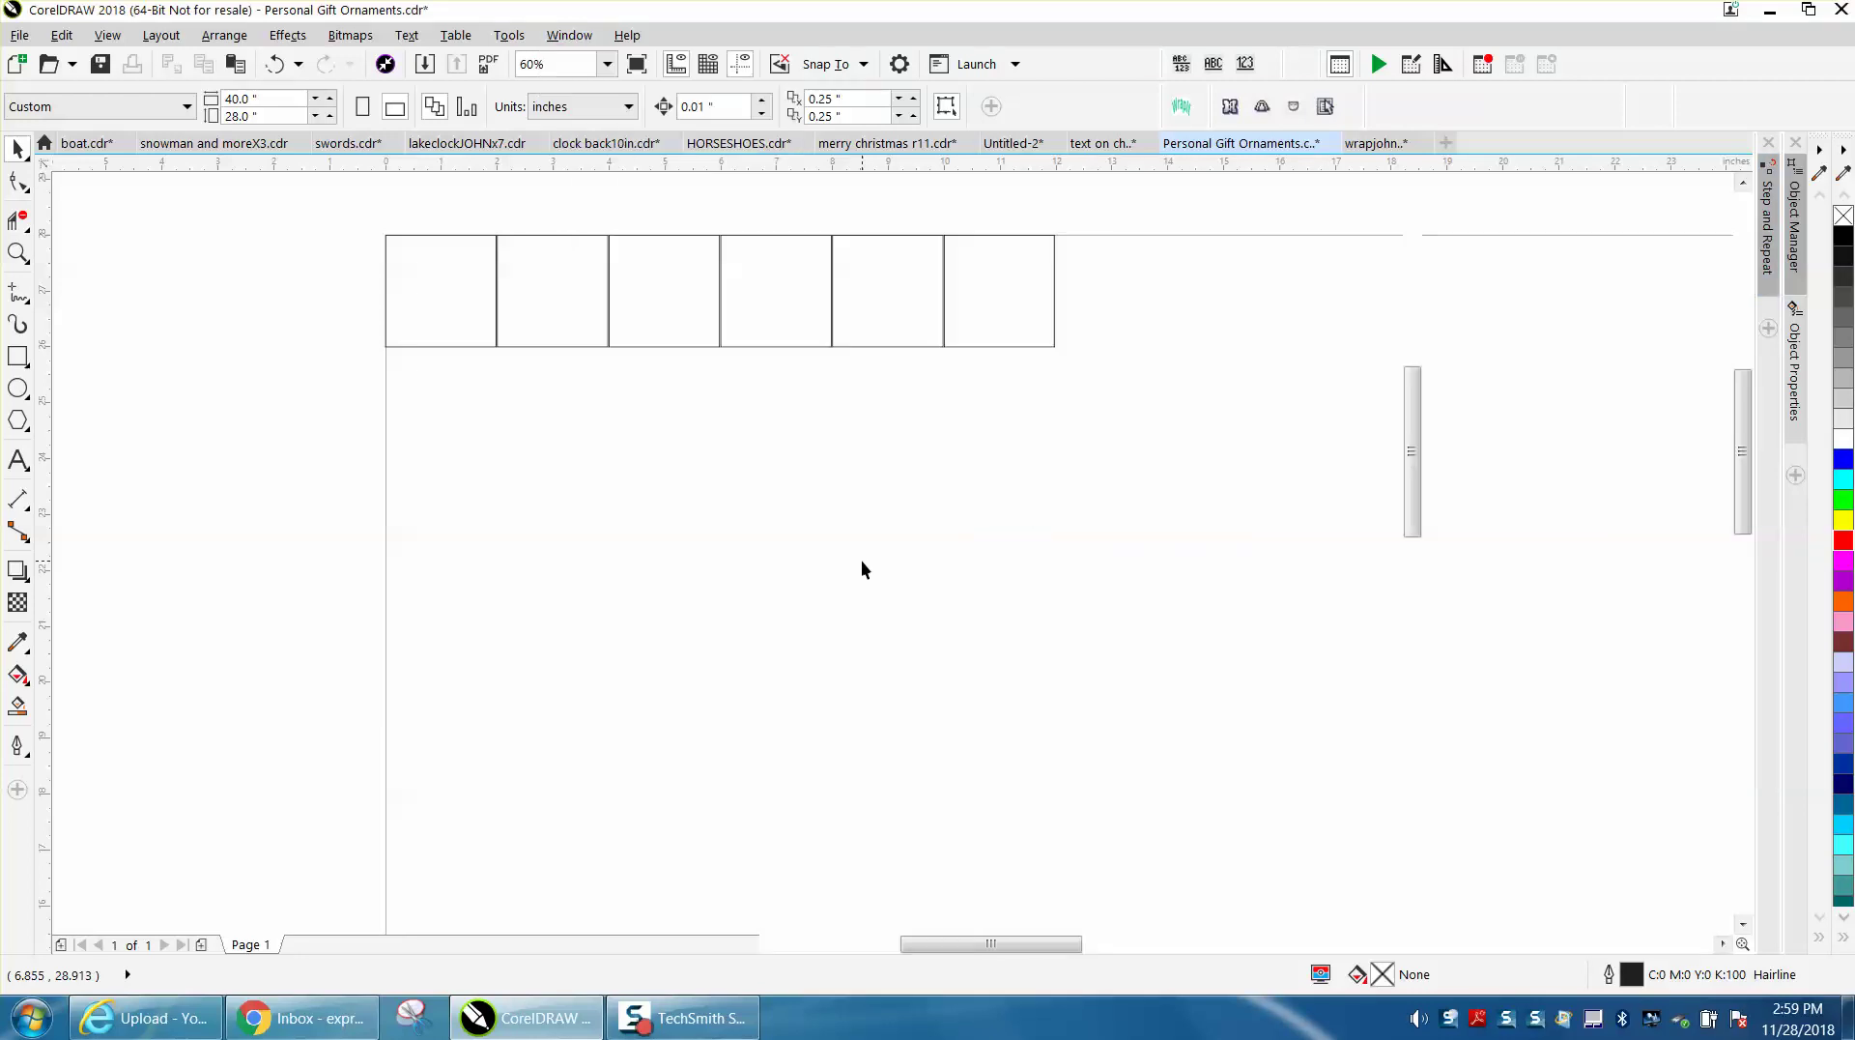
left_click(875, 333)
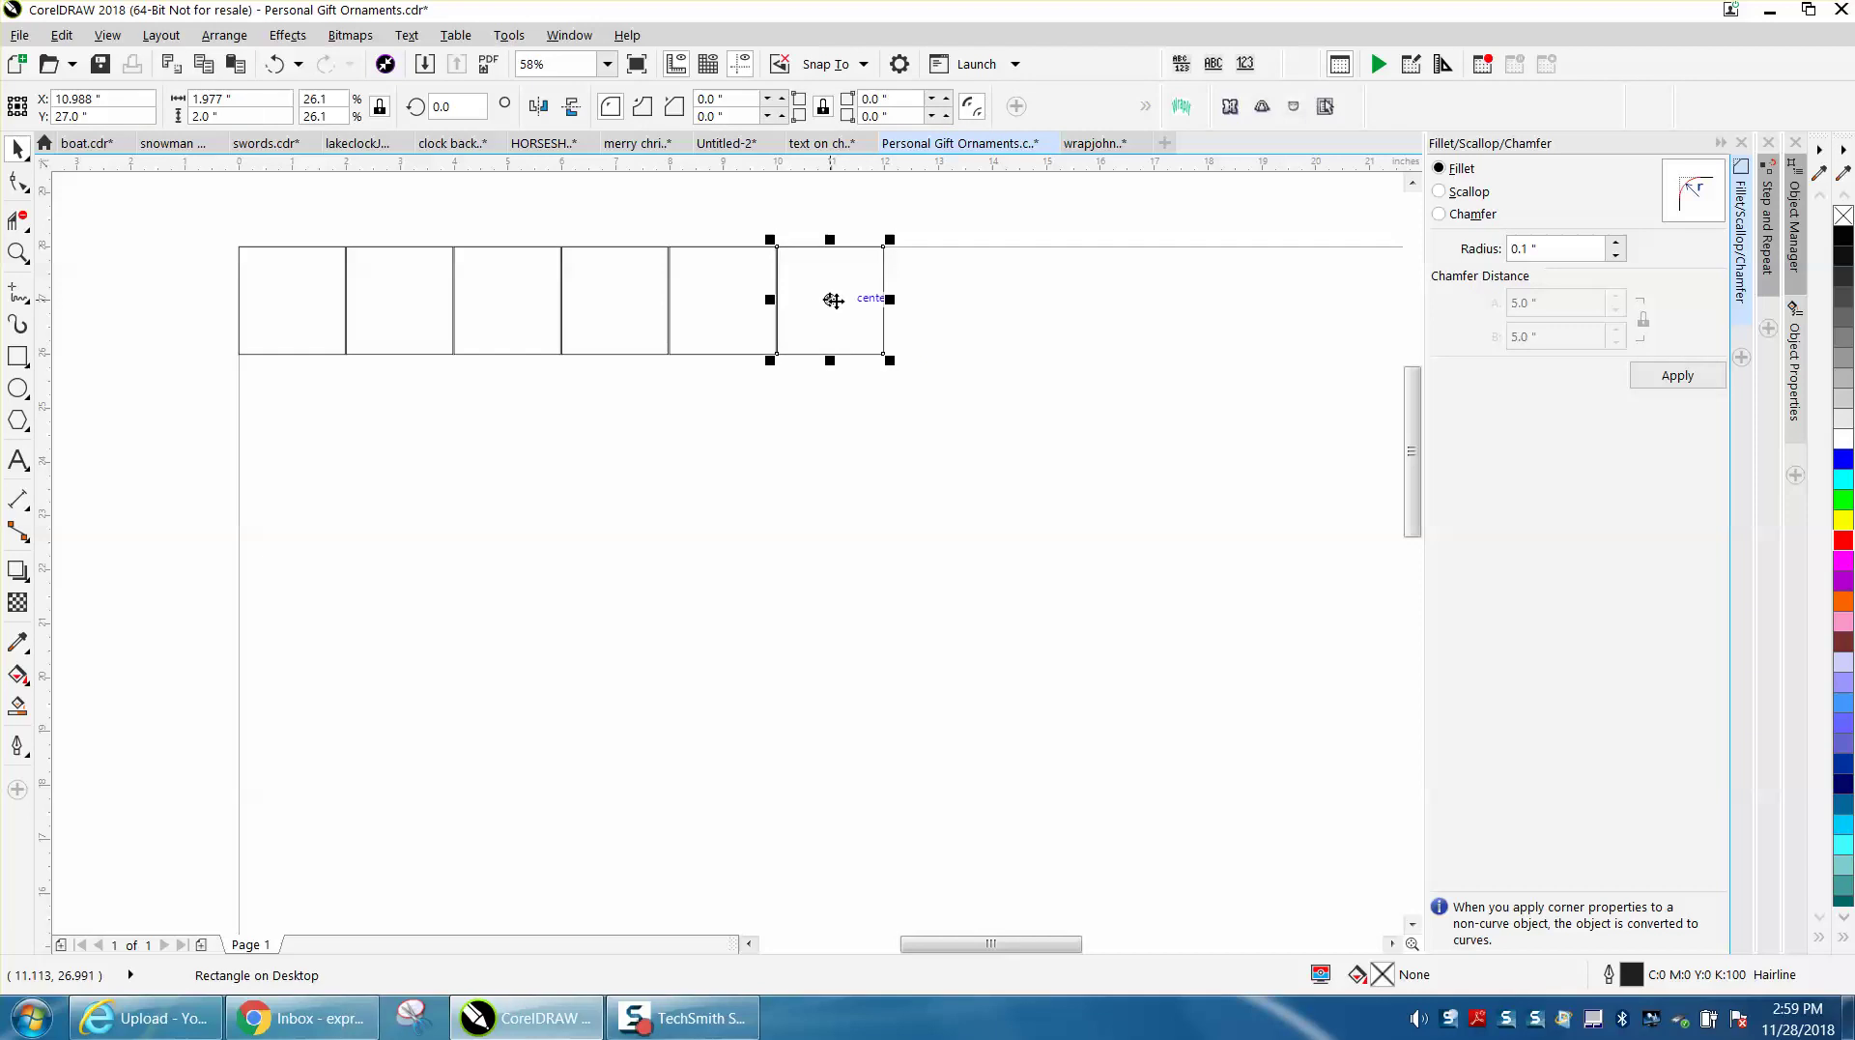
left_click_drag(837, 299, 956, 495)
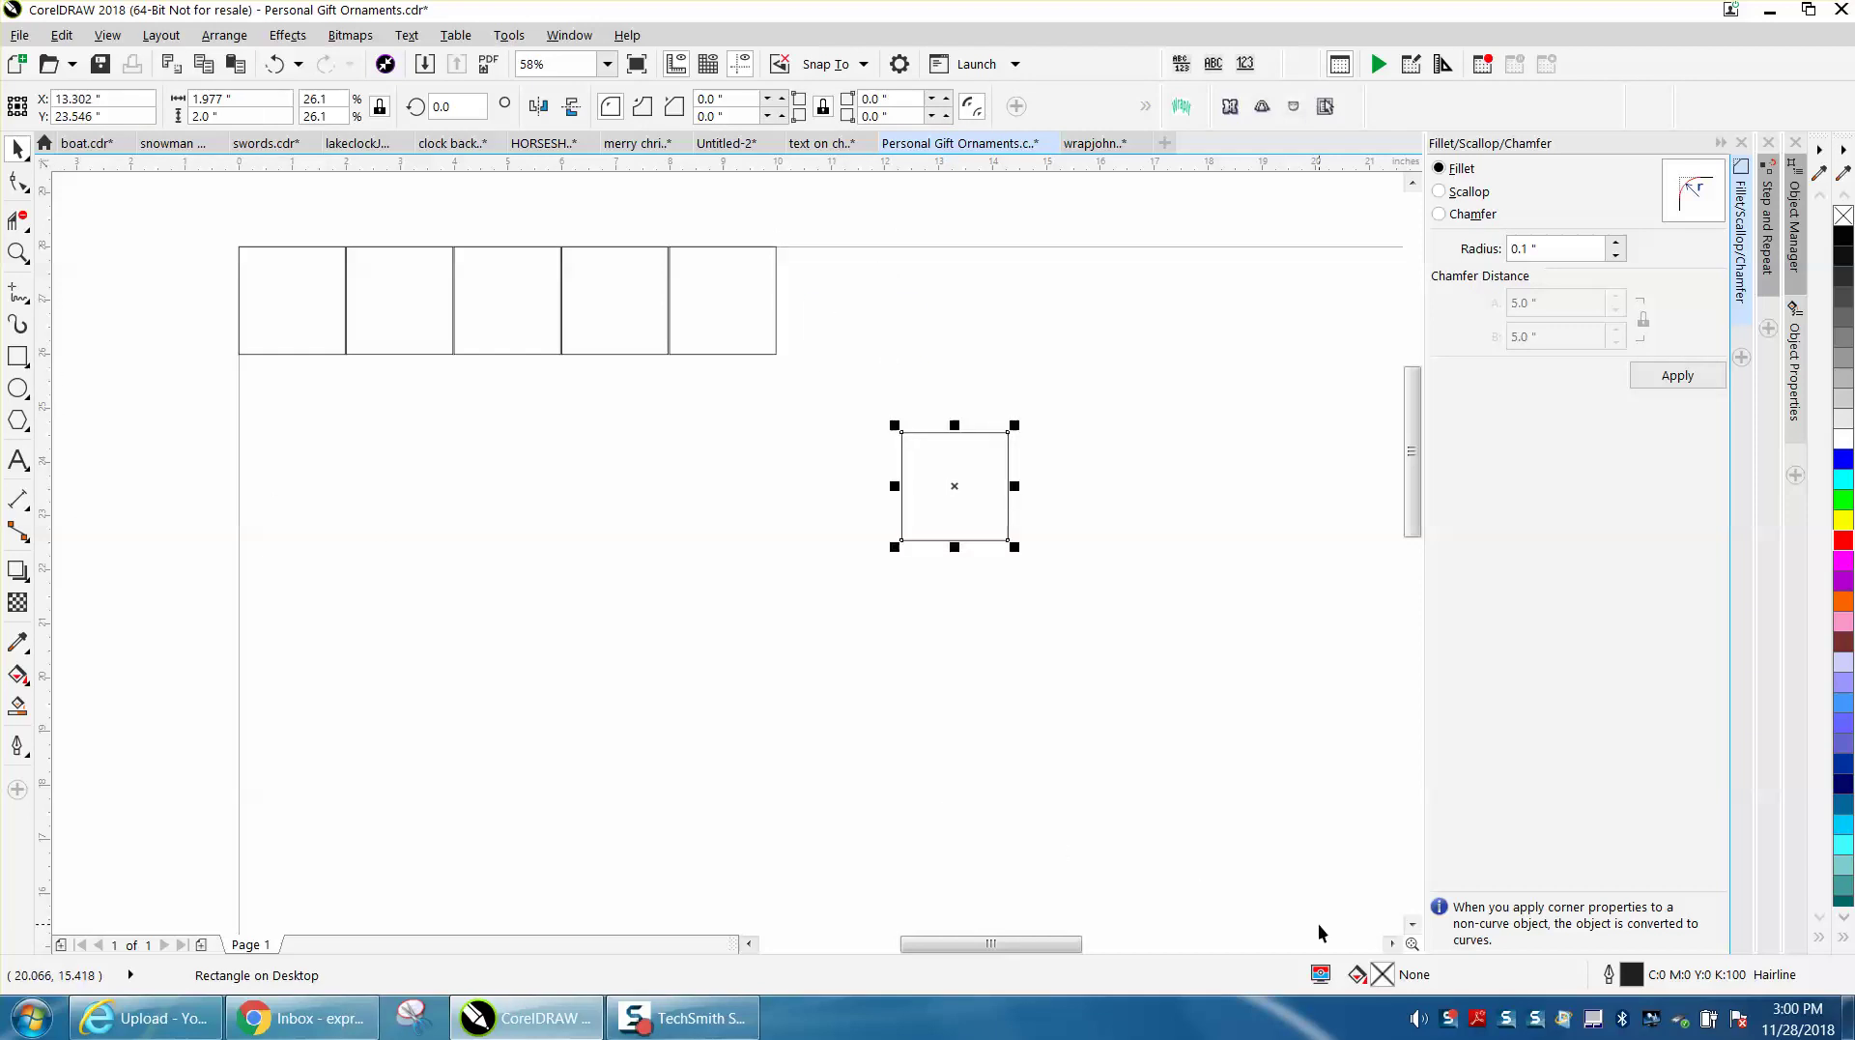
Step: Overlap the fifth square with the lowered one and weld both into one shape
left_click(25, 365)
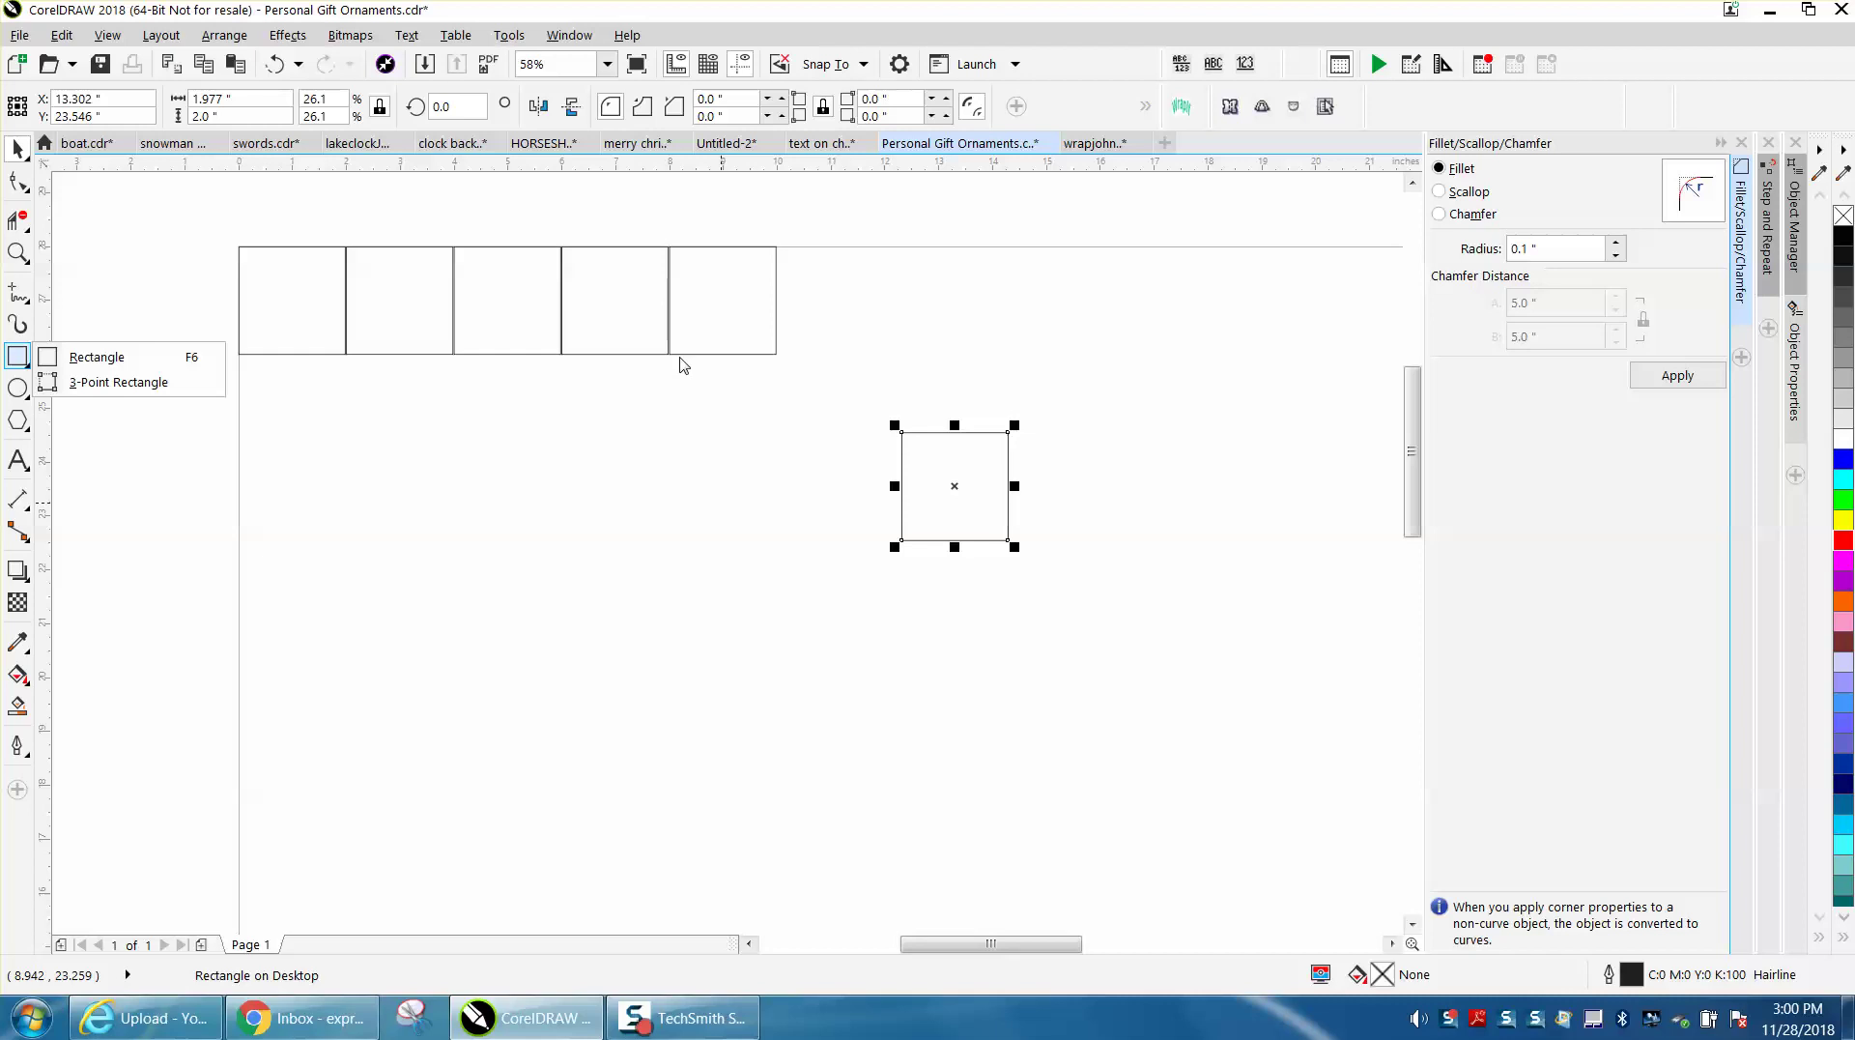
left_click(18, 152)
left_click(748, 346)
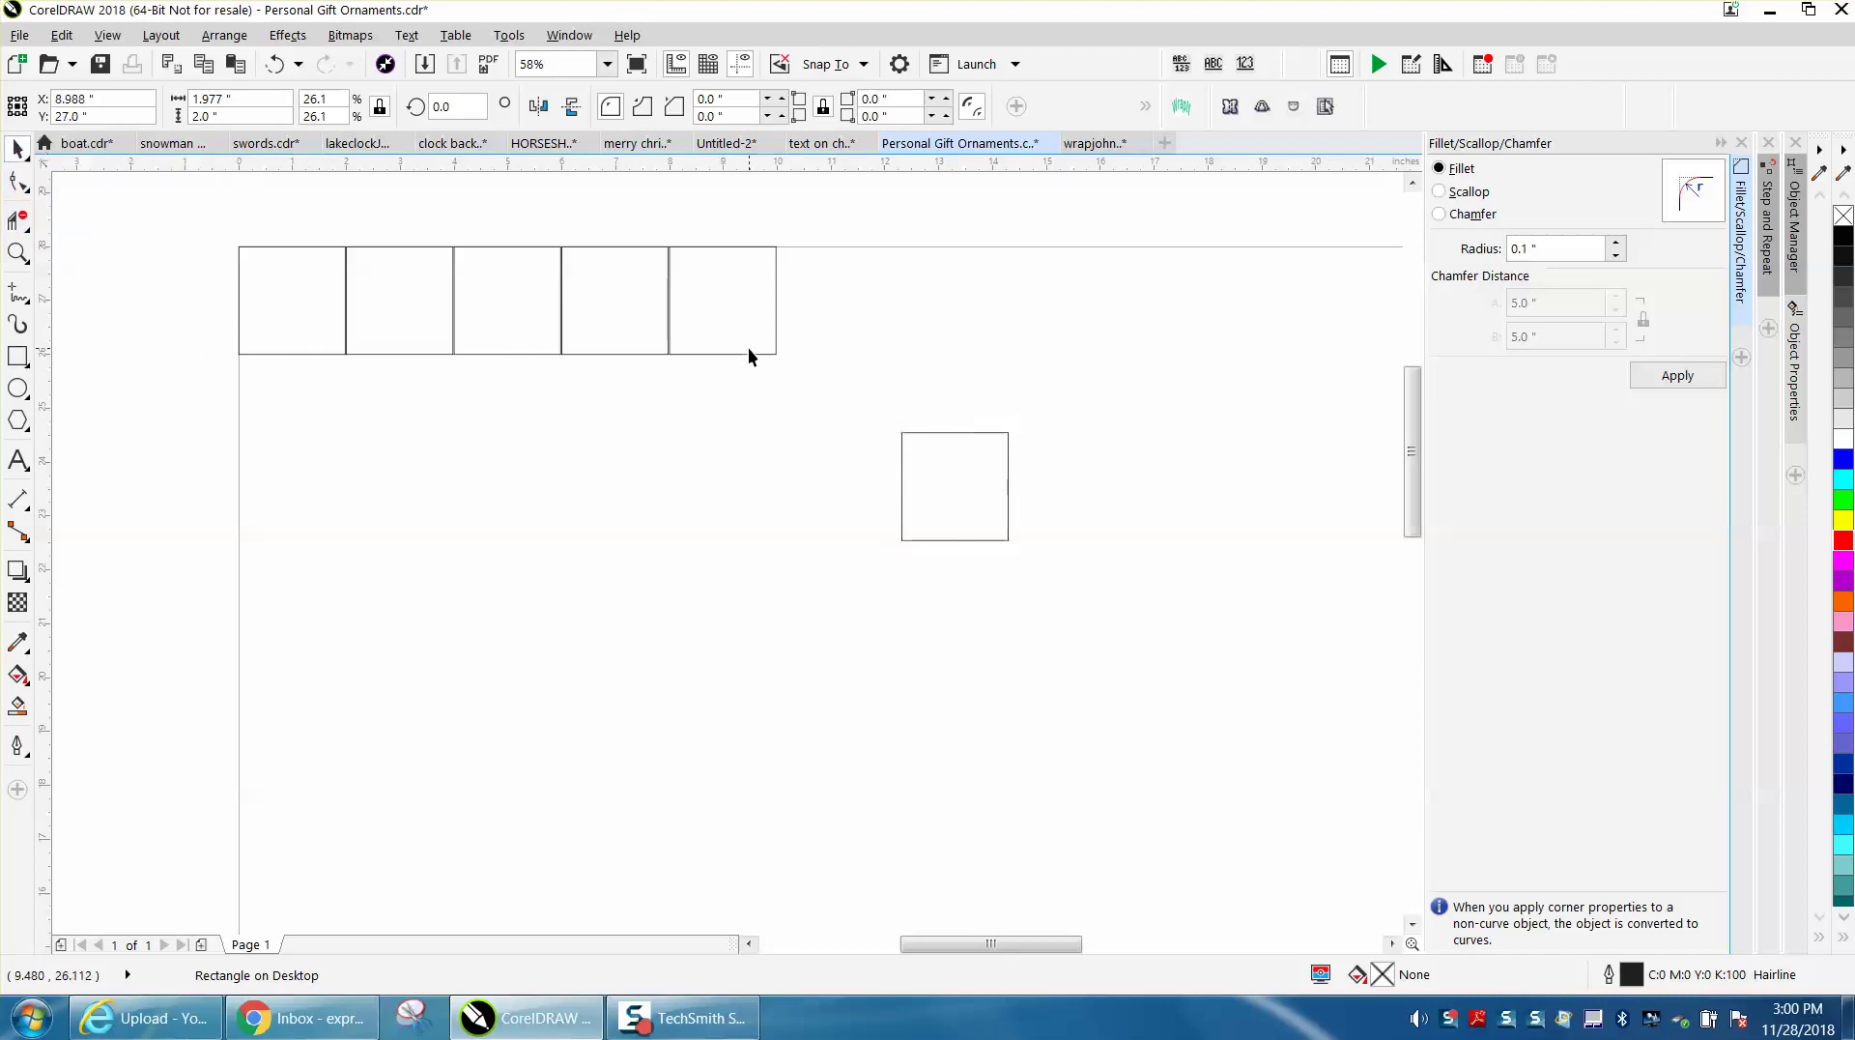
left_click_drag(730, 315, 910, 449)
left_click_drag(801, 345, 1007, 501)
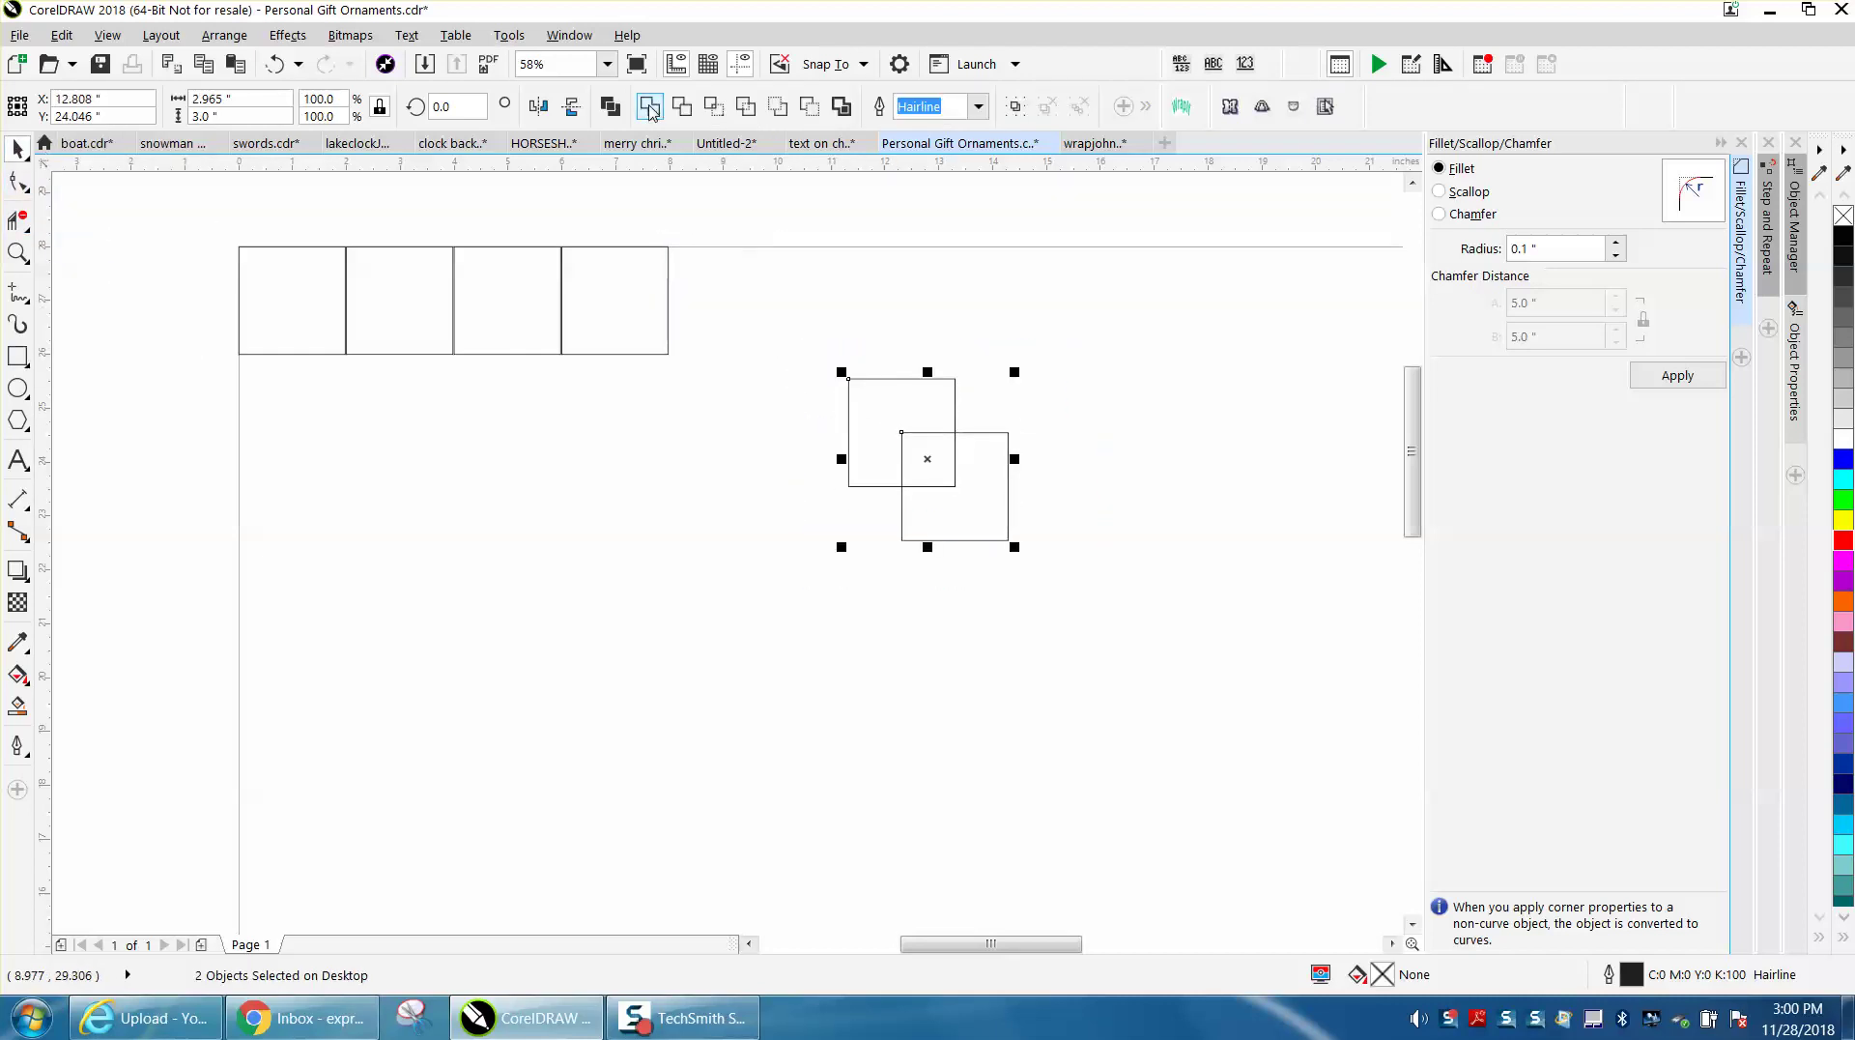
left_click(650, 107)
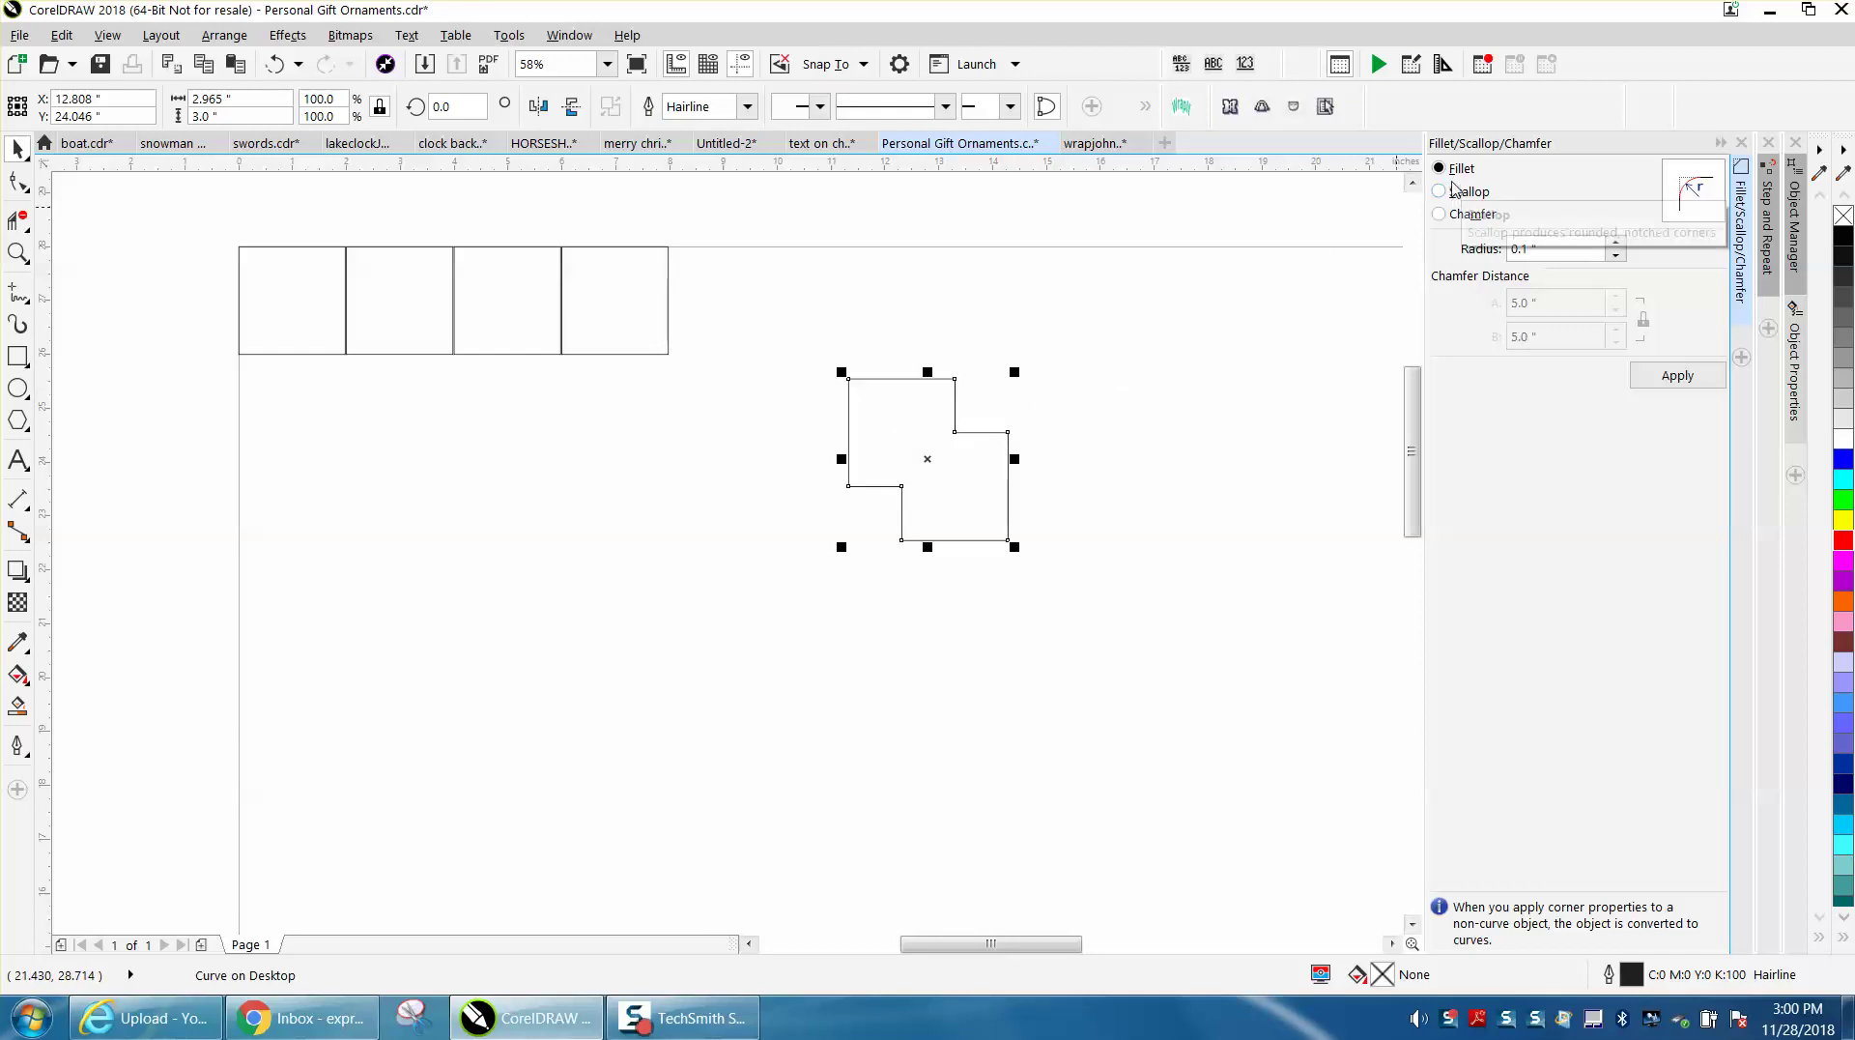
Step: Apply a 0.5" fillet to the welded shape, dismiss the message, and collapse the docker
key("Tab")
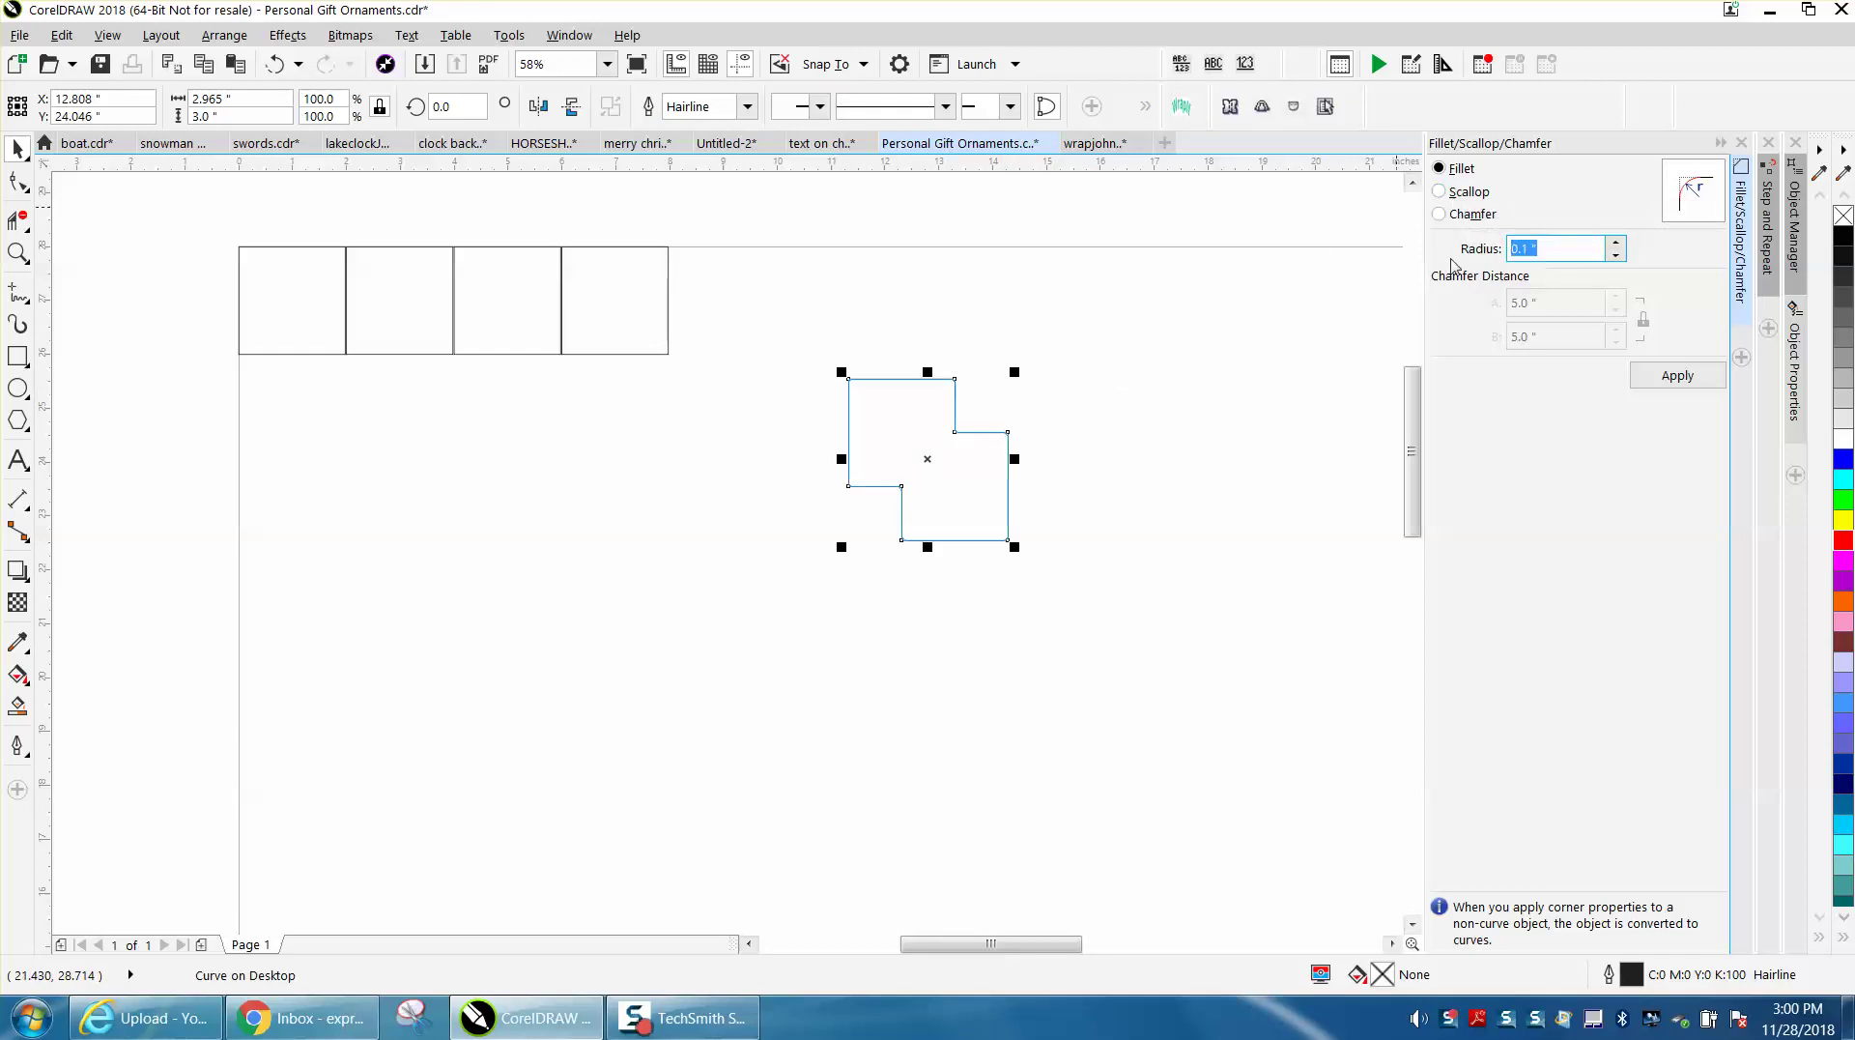
type("0.5")
left_click(1677, 377)
left_click(1010, 558)
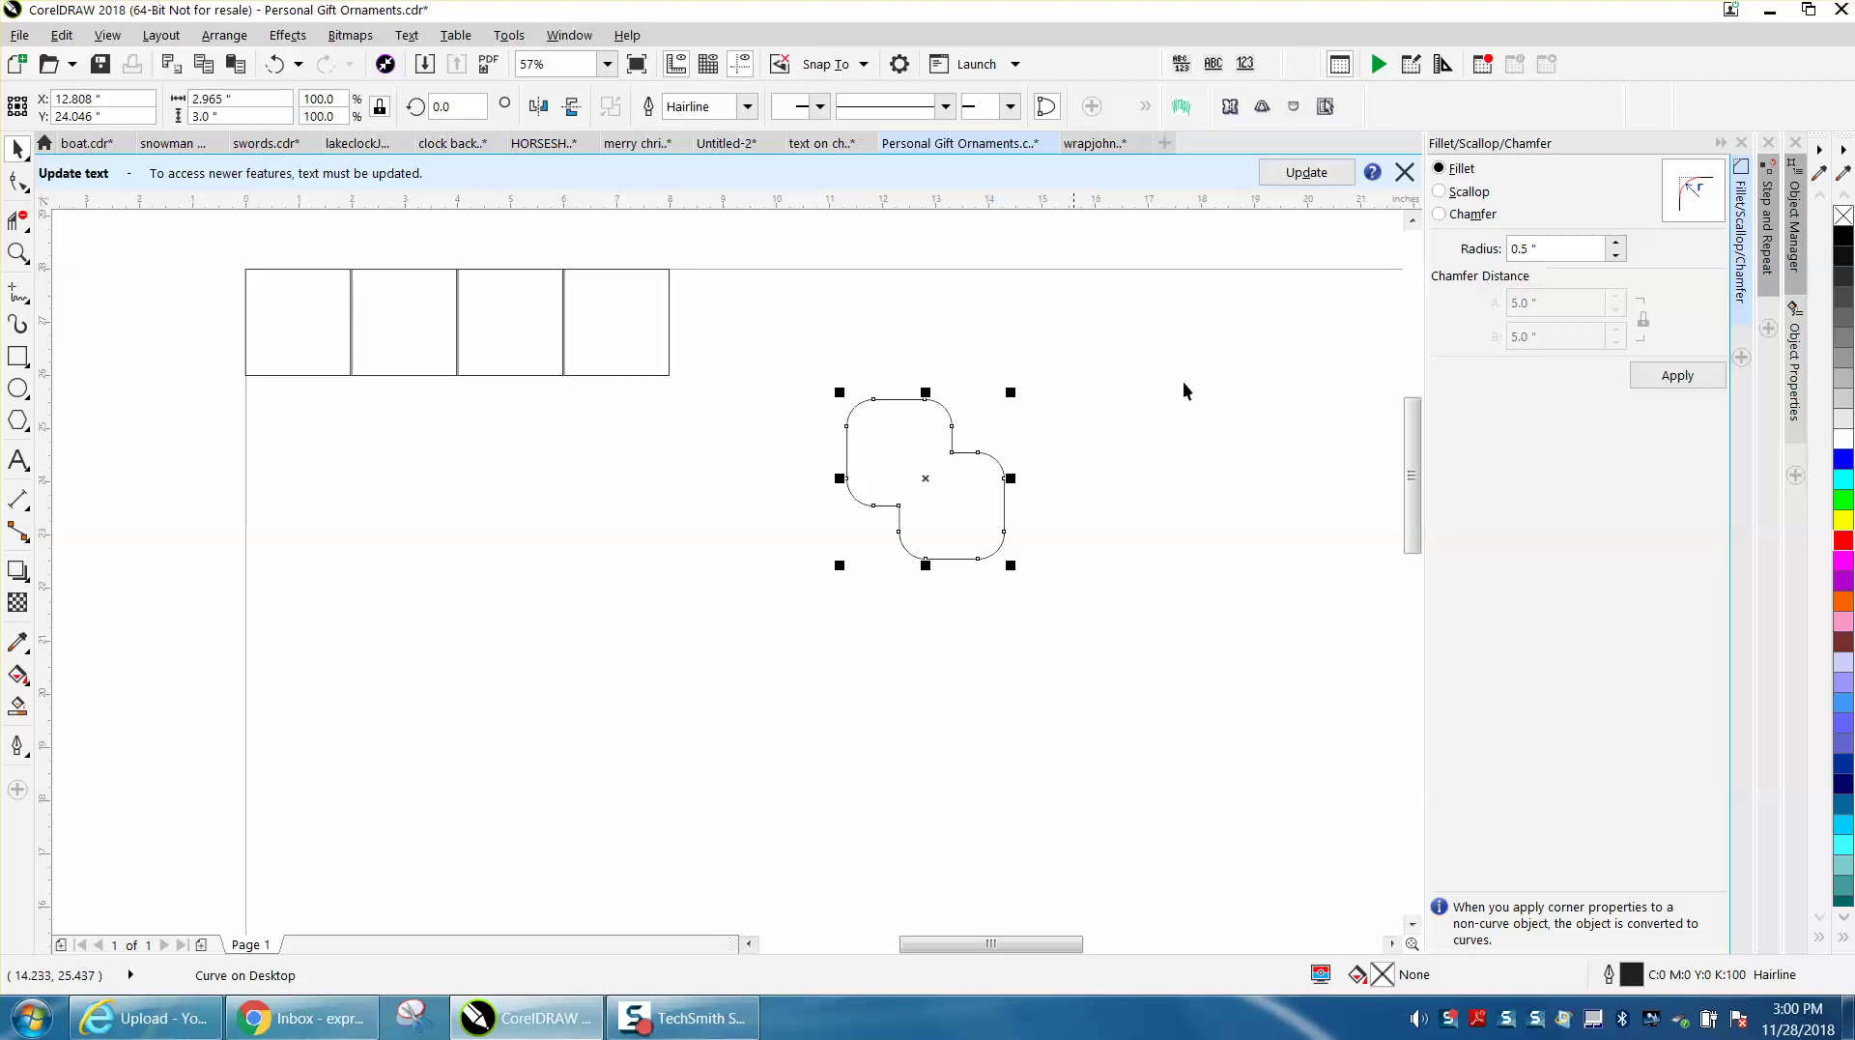
left_click(1043, 396)
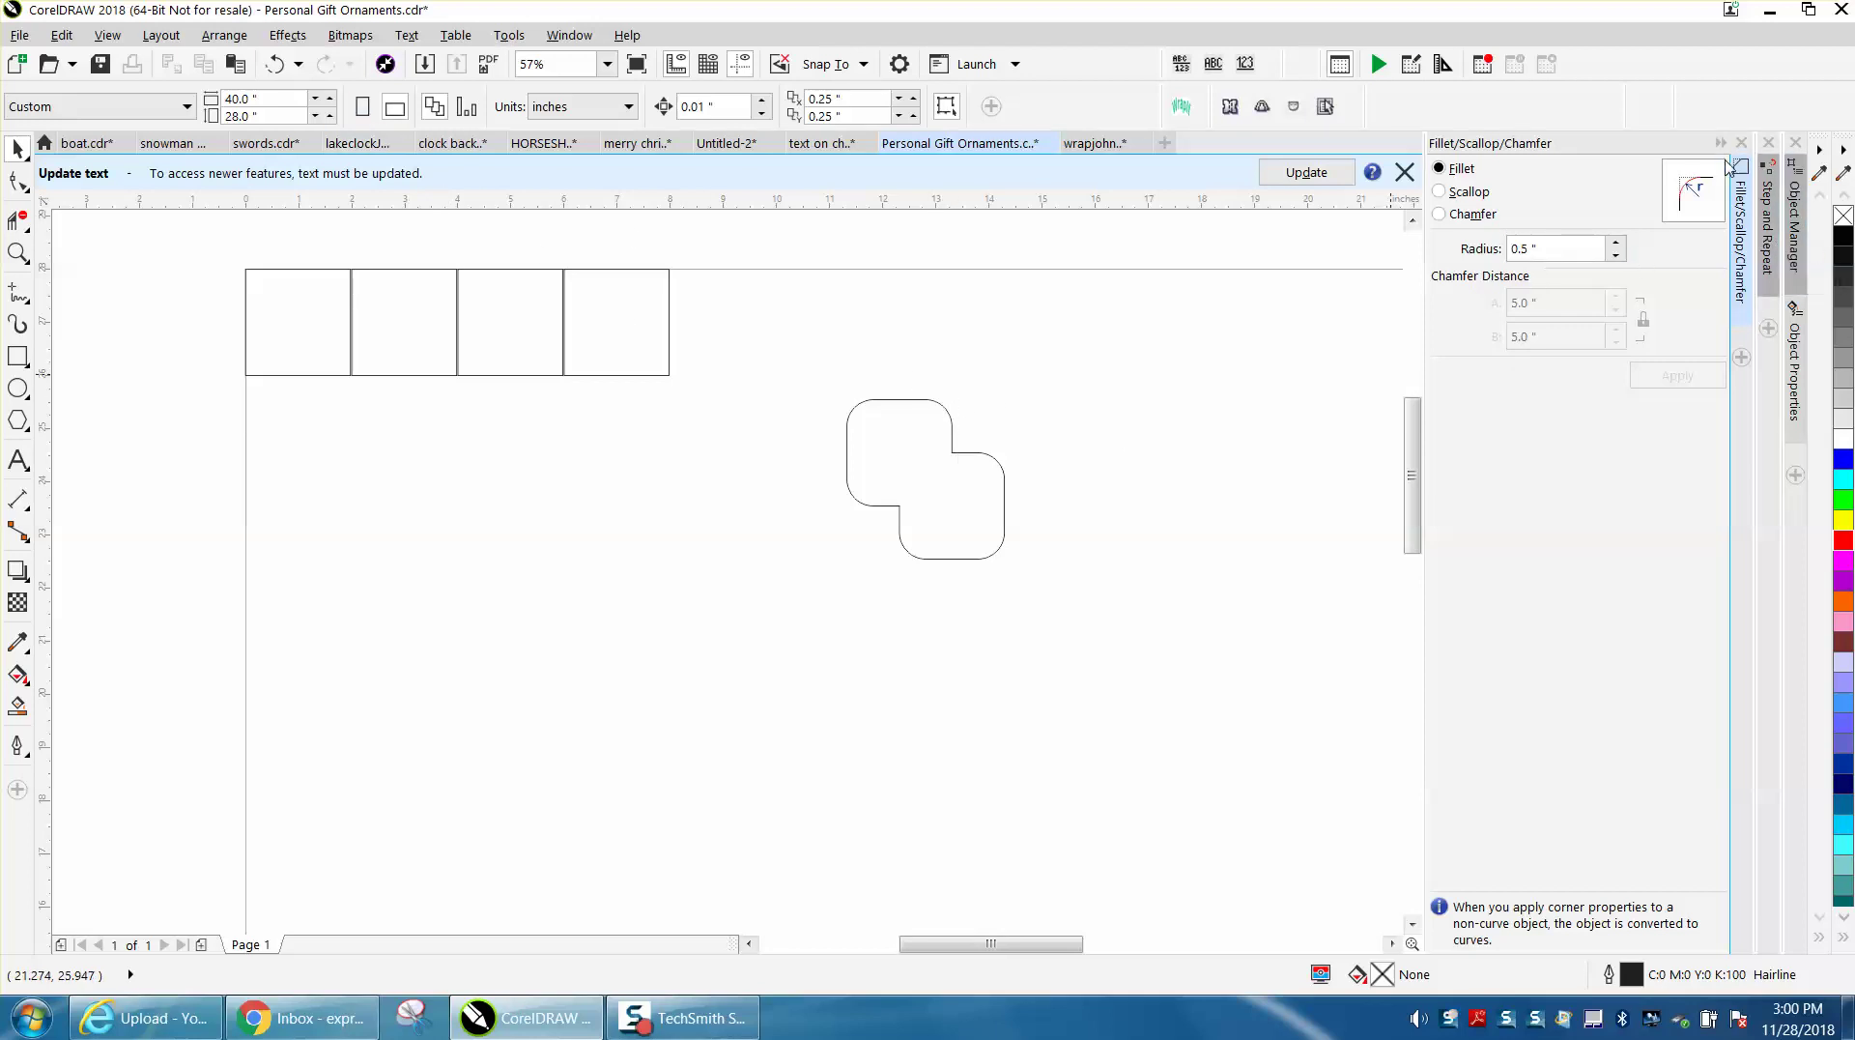
left_click(1739, 170)
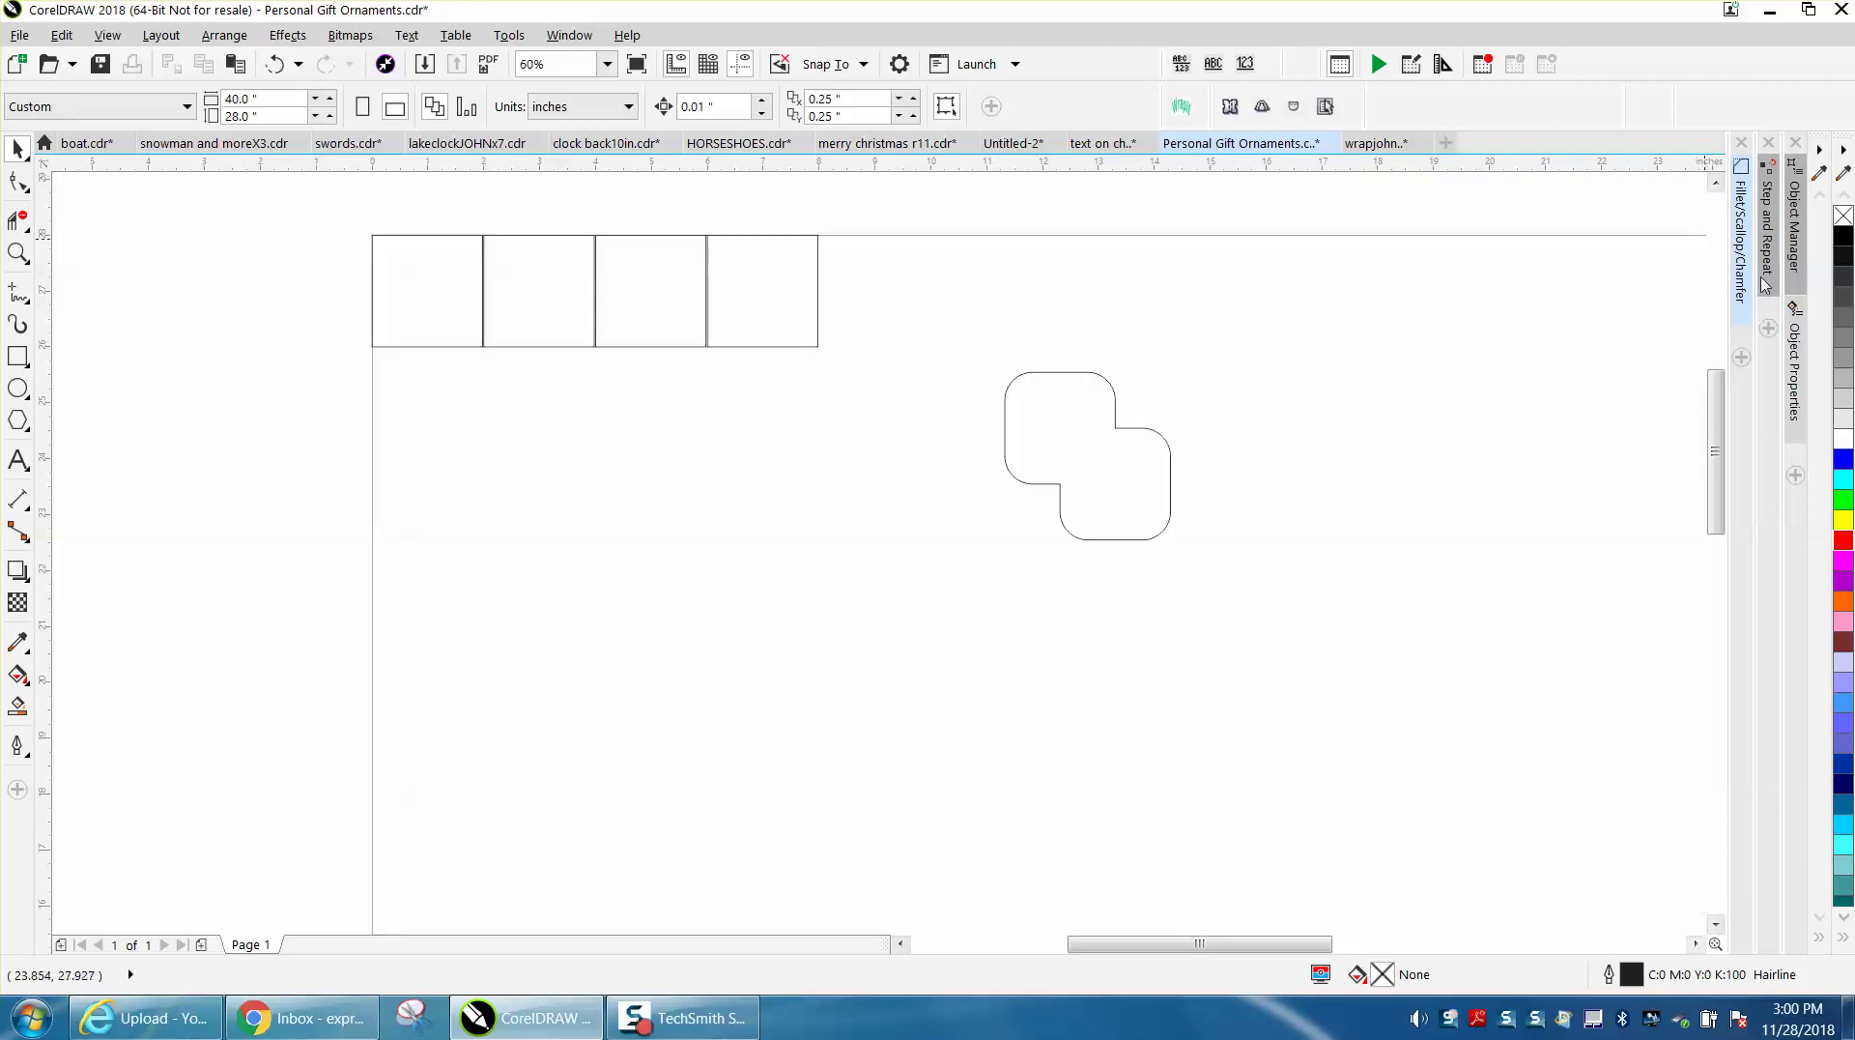
Step: Close the Step and Repeat, Object Manager and Object Properties dockers, then zoom out
left_click(1770, 280)
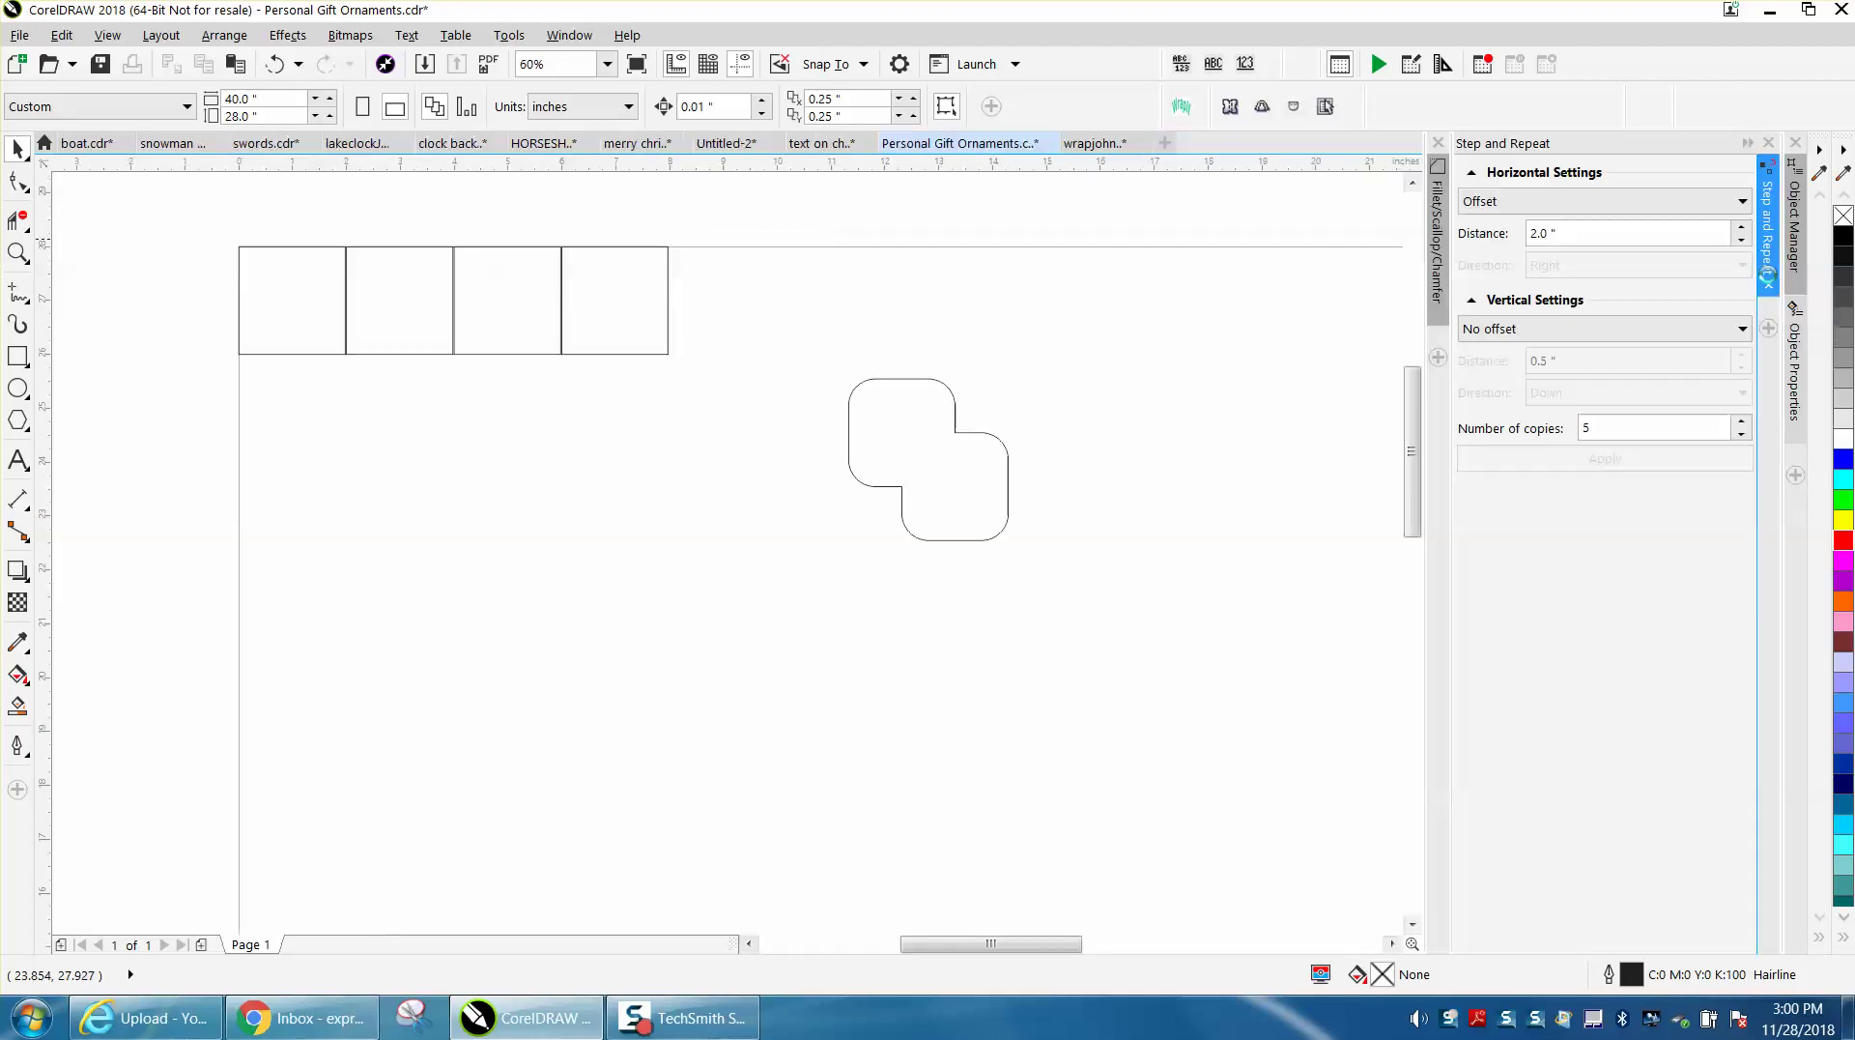
left_click(1747, 144)
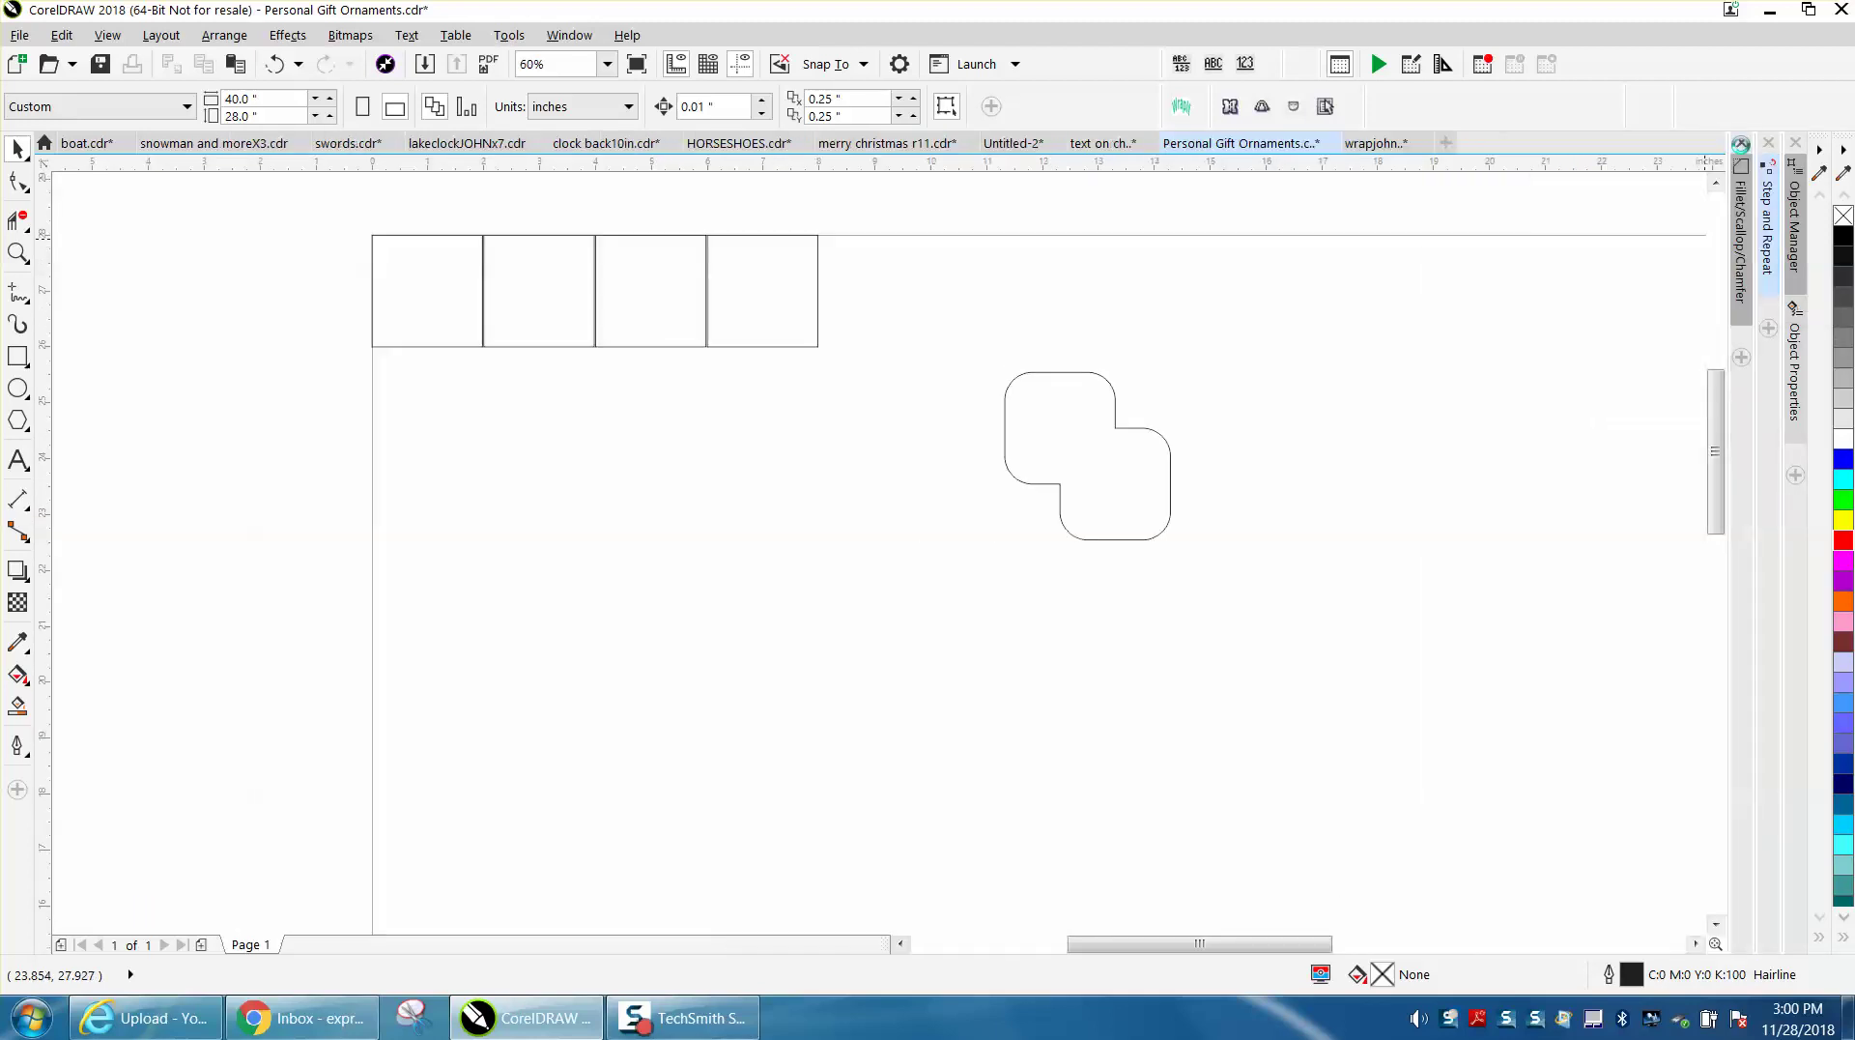
left_click(1767, 143)
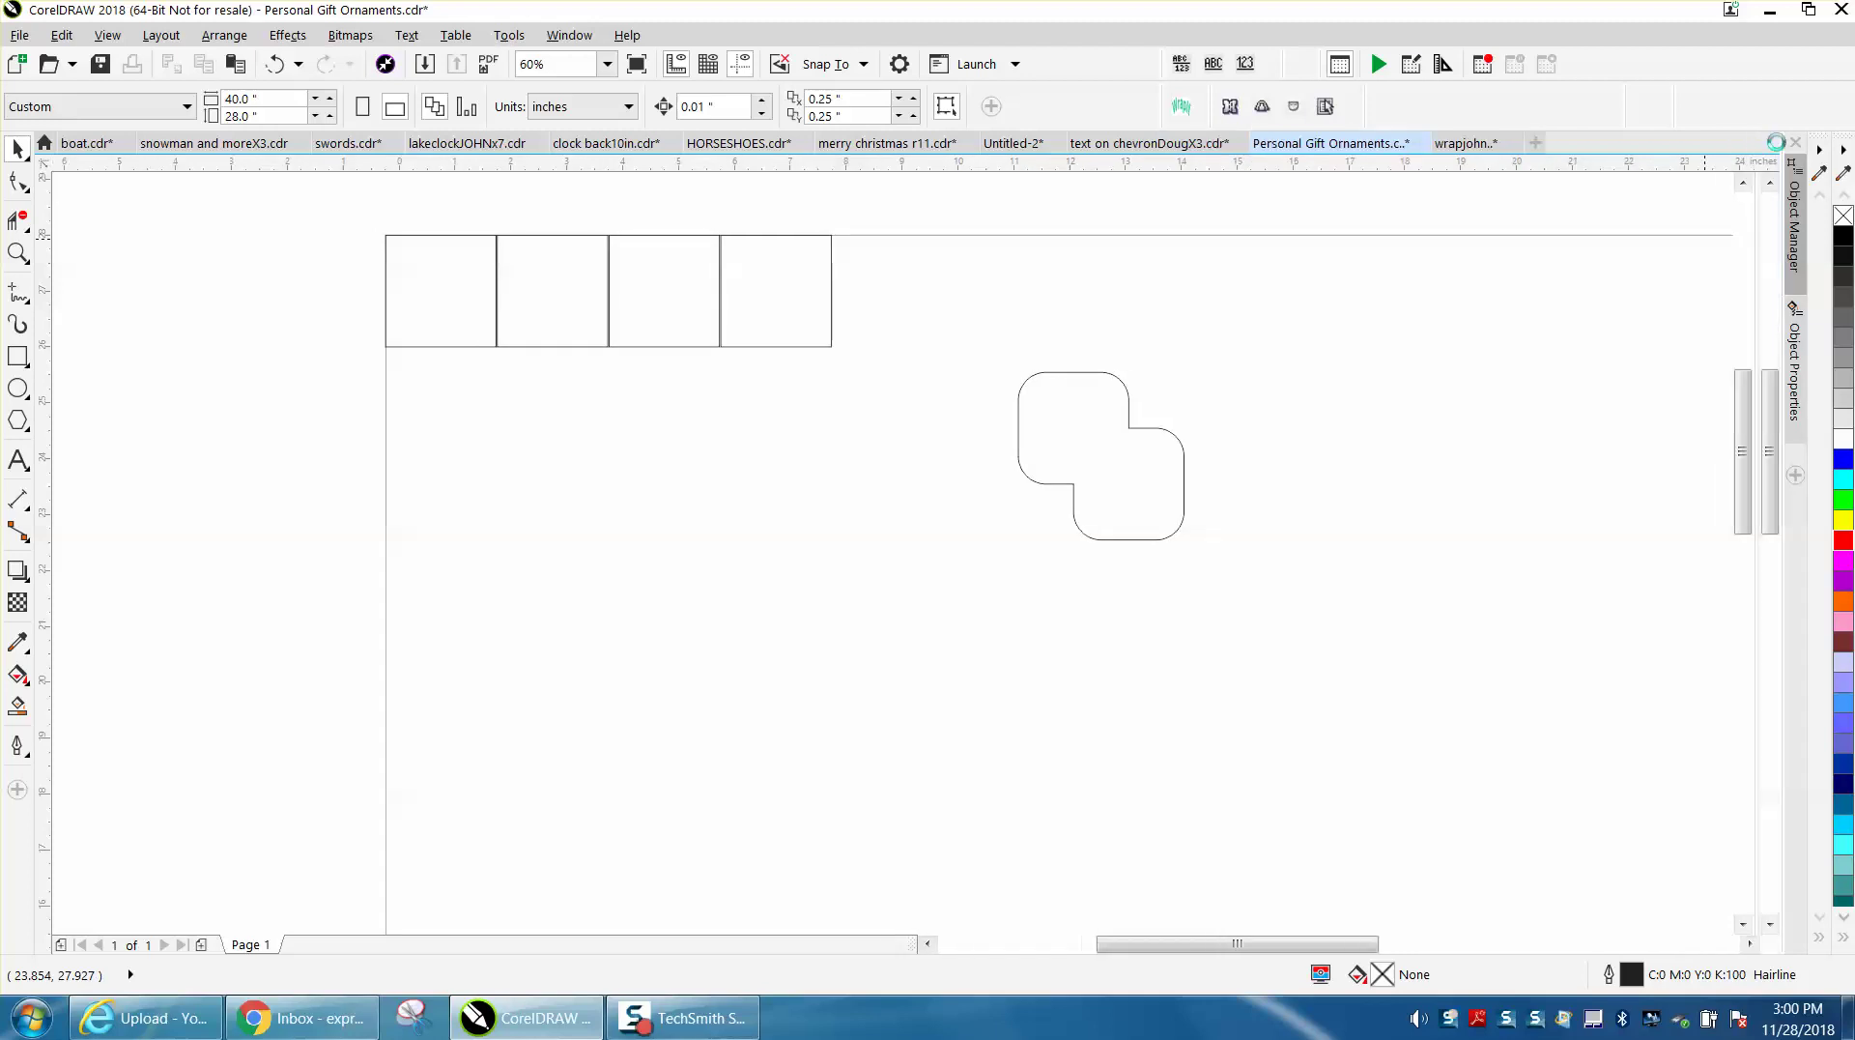
left_click(1796, 143)
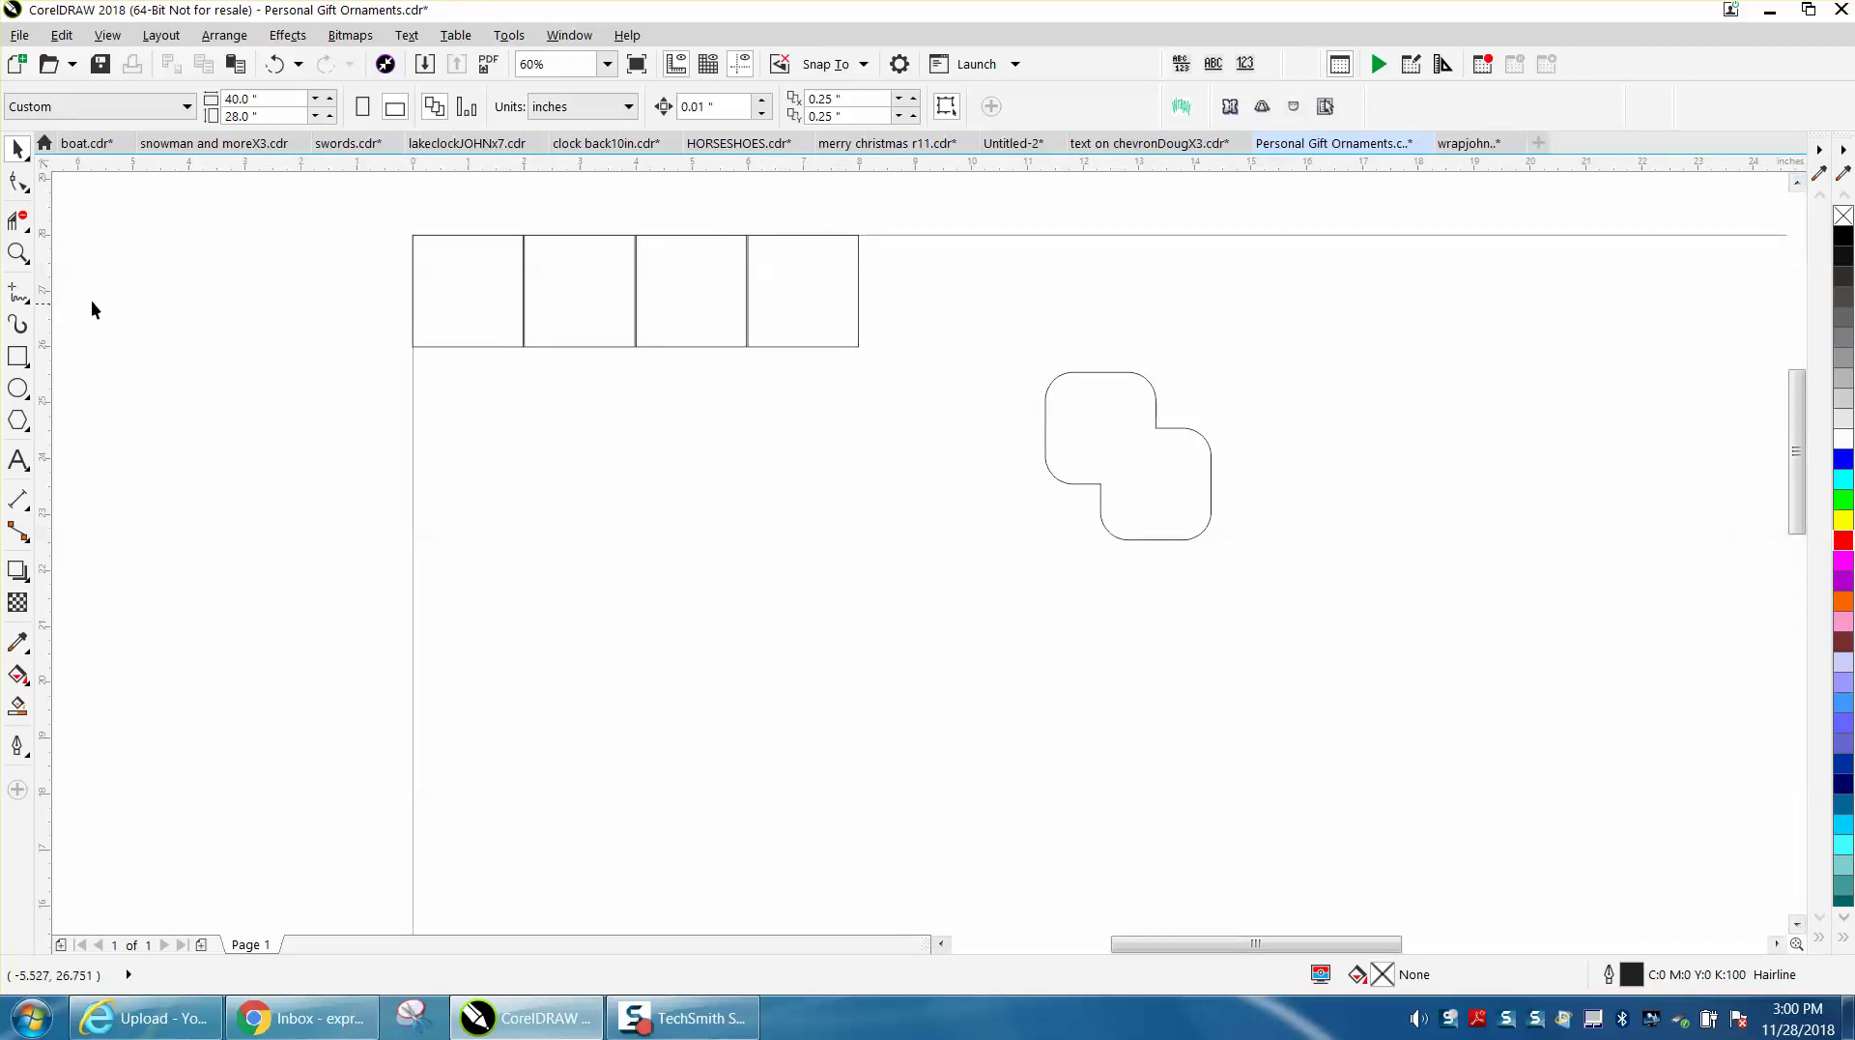
scroll(658, 402, "down", 5)
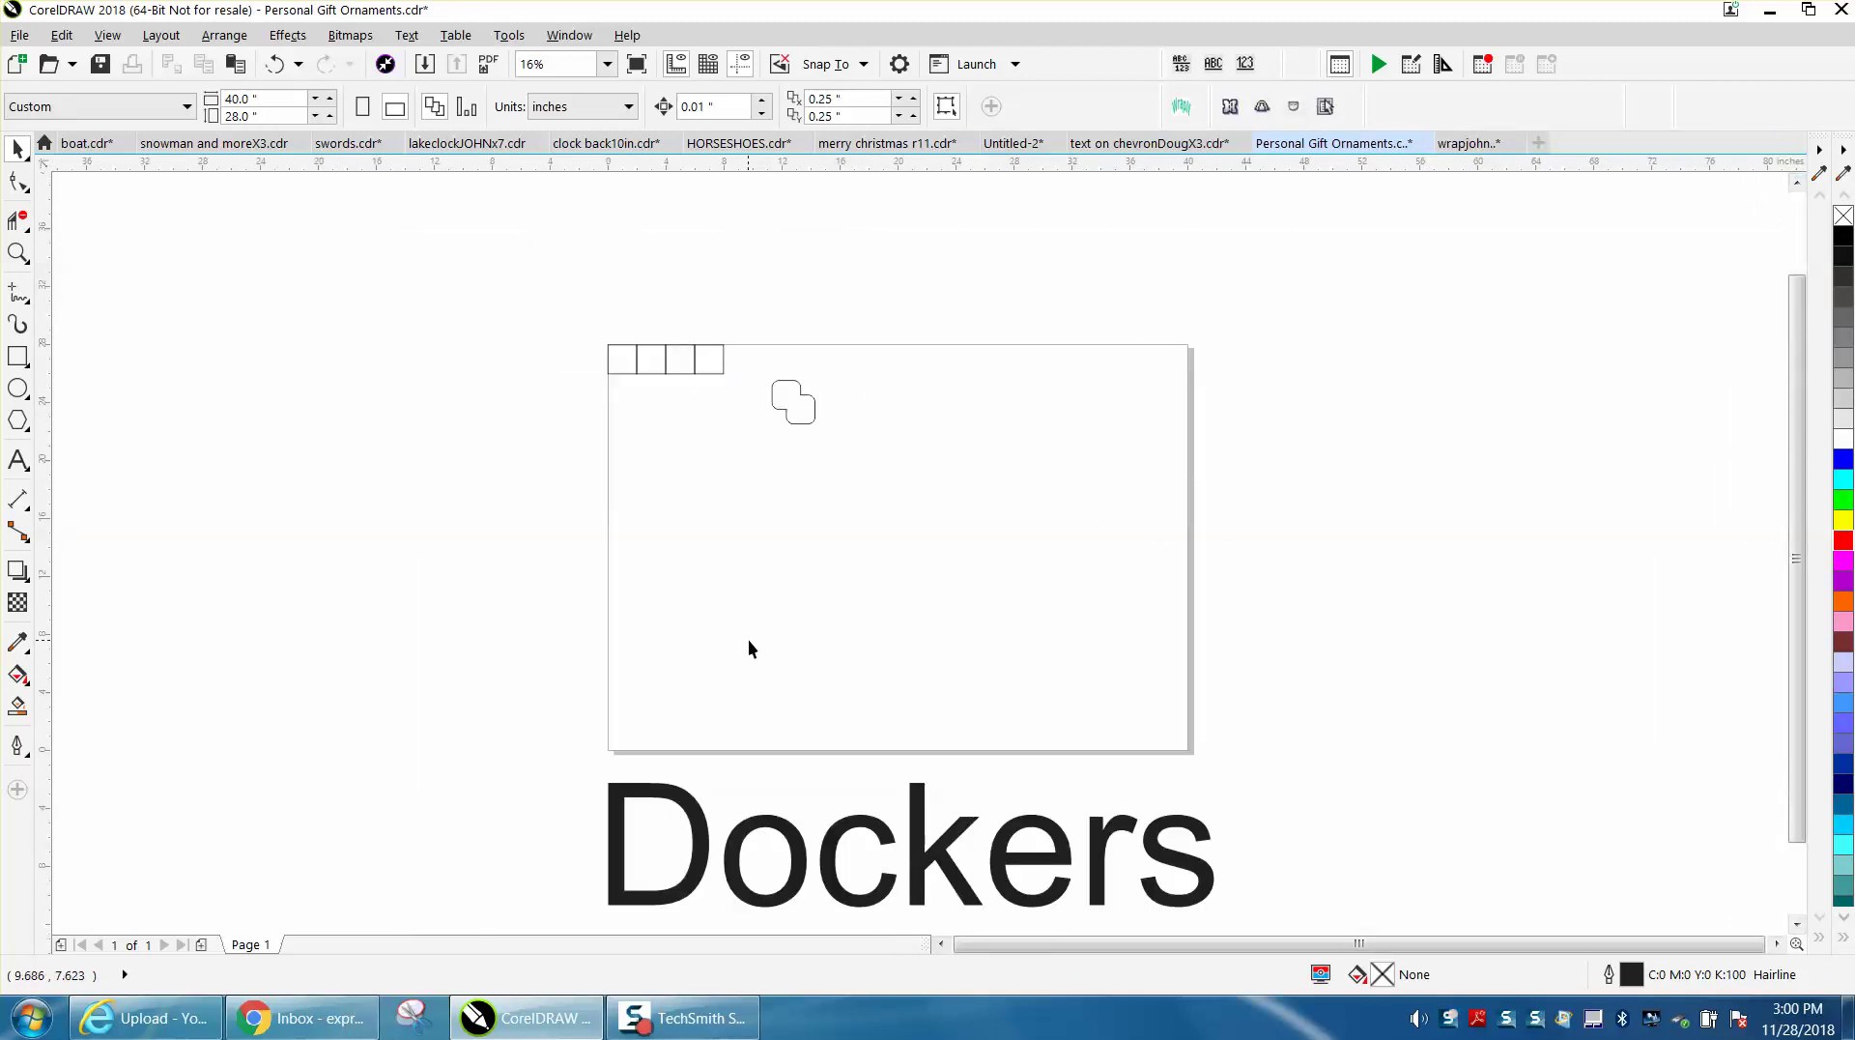